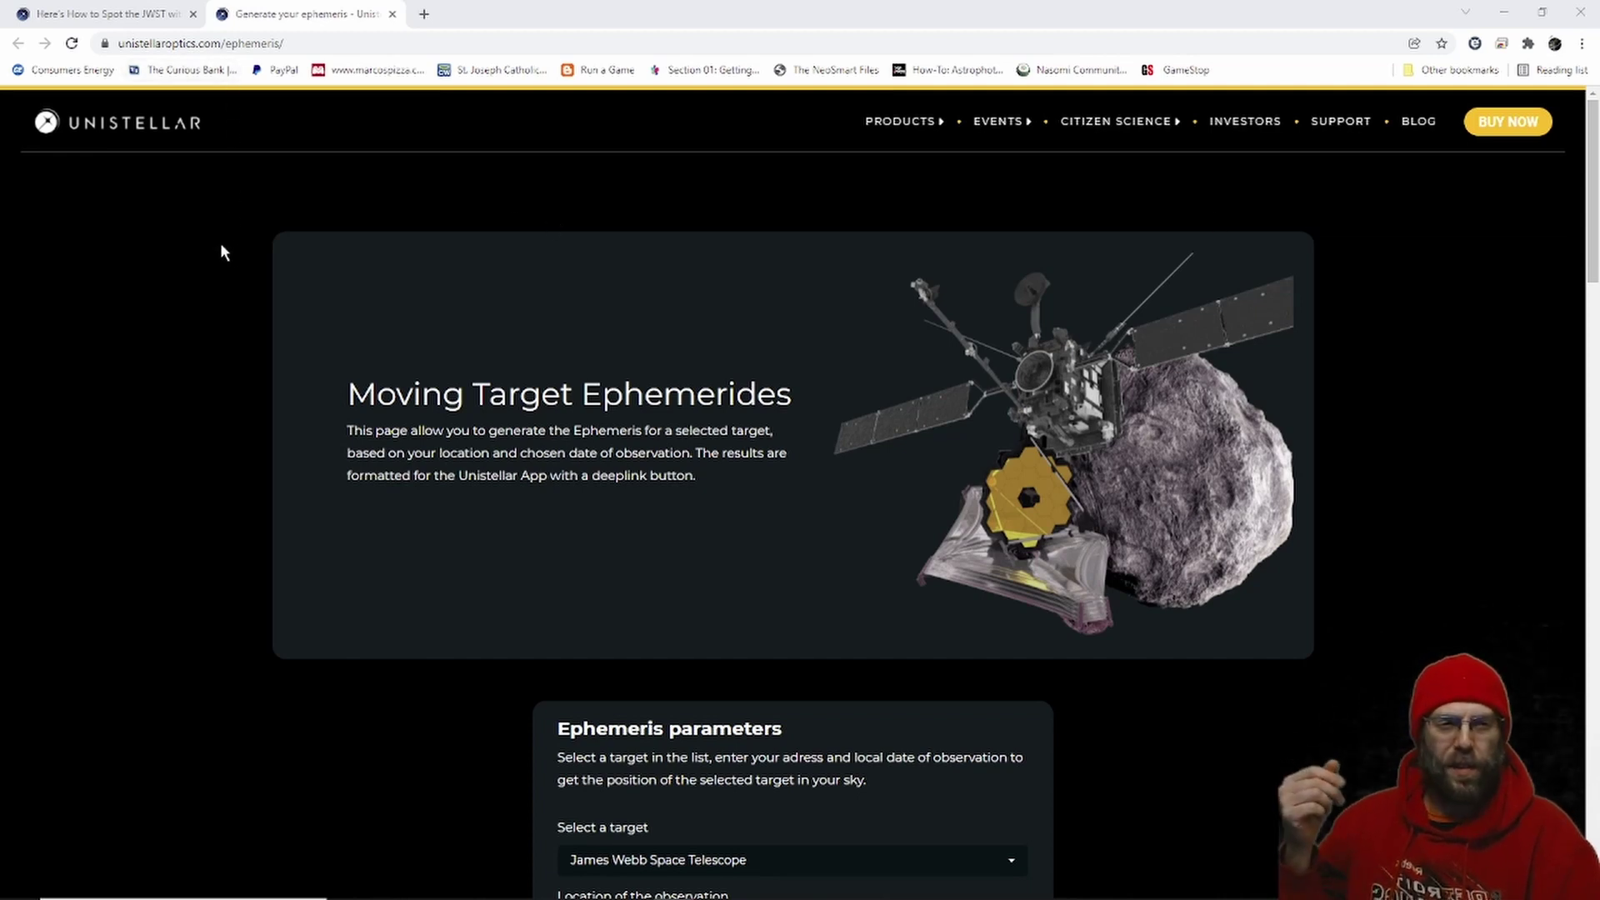
Scroll through the Unistellar ephemeris results to read JWST's RA and Dec for 25 December 2021
{"action": "scroll", "coordinate": [221, 246], "scroll_direction": "down", "scroll_amount": 12}
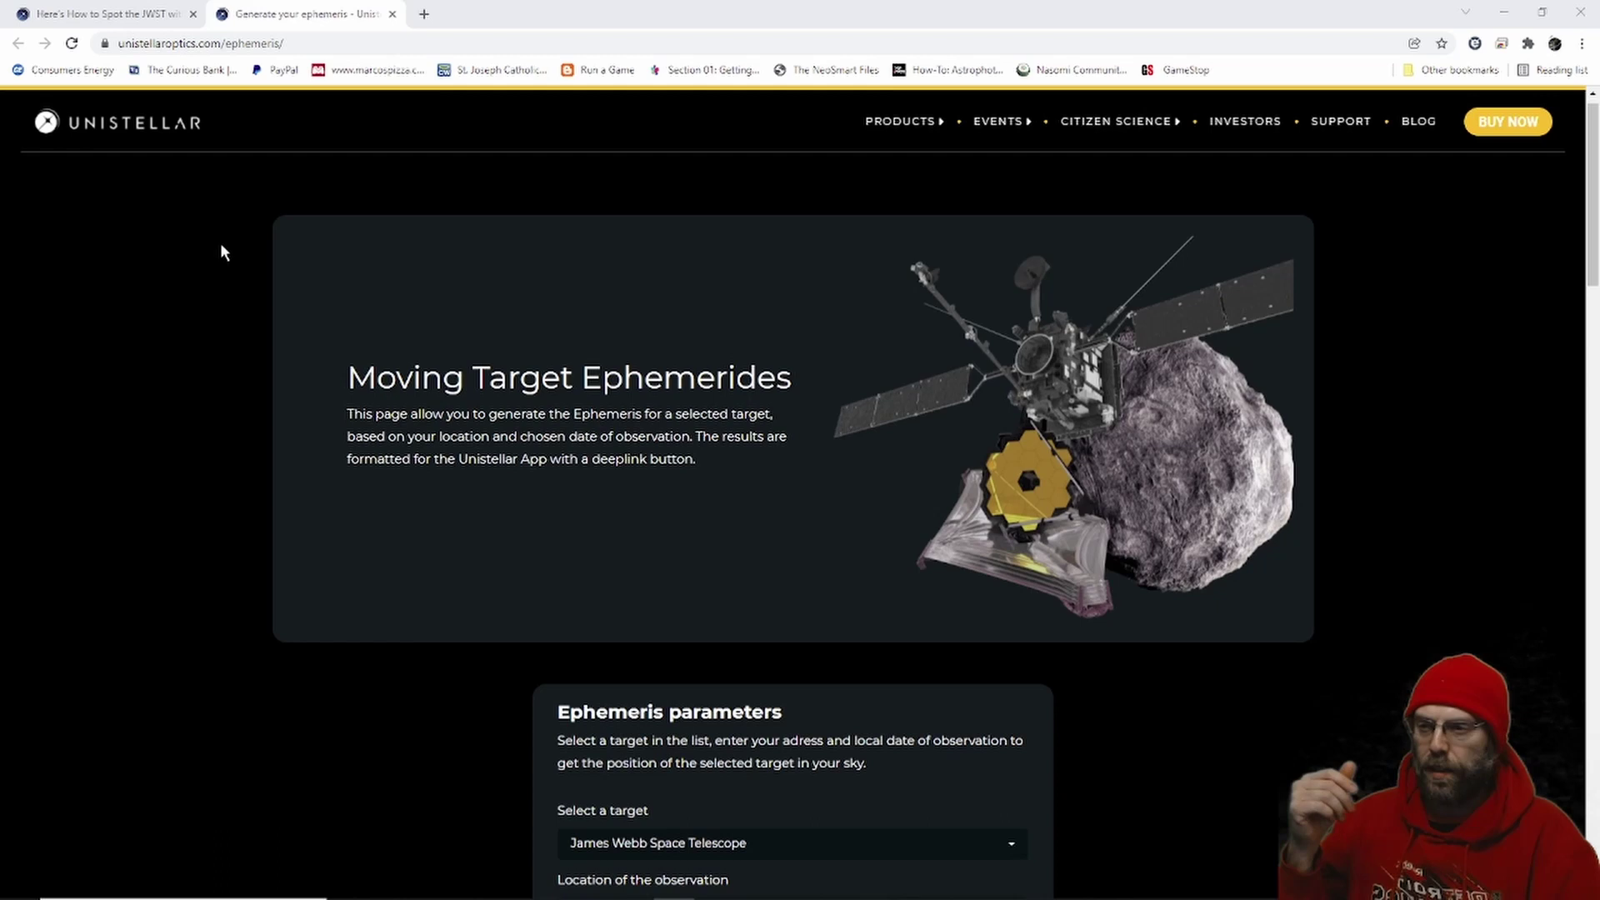
{"action": "scroll", "coordinate": [222, 245], "scroll_direction": "down", "scroll_amount": 3}
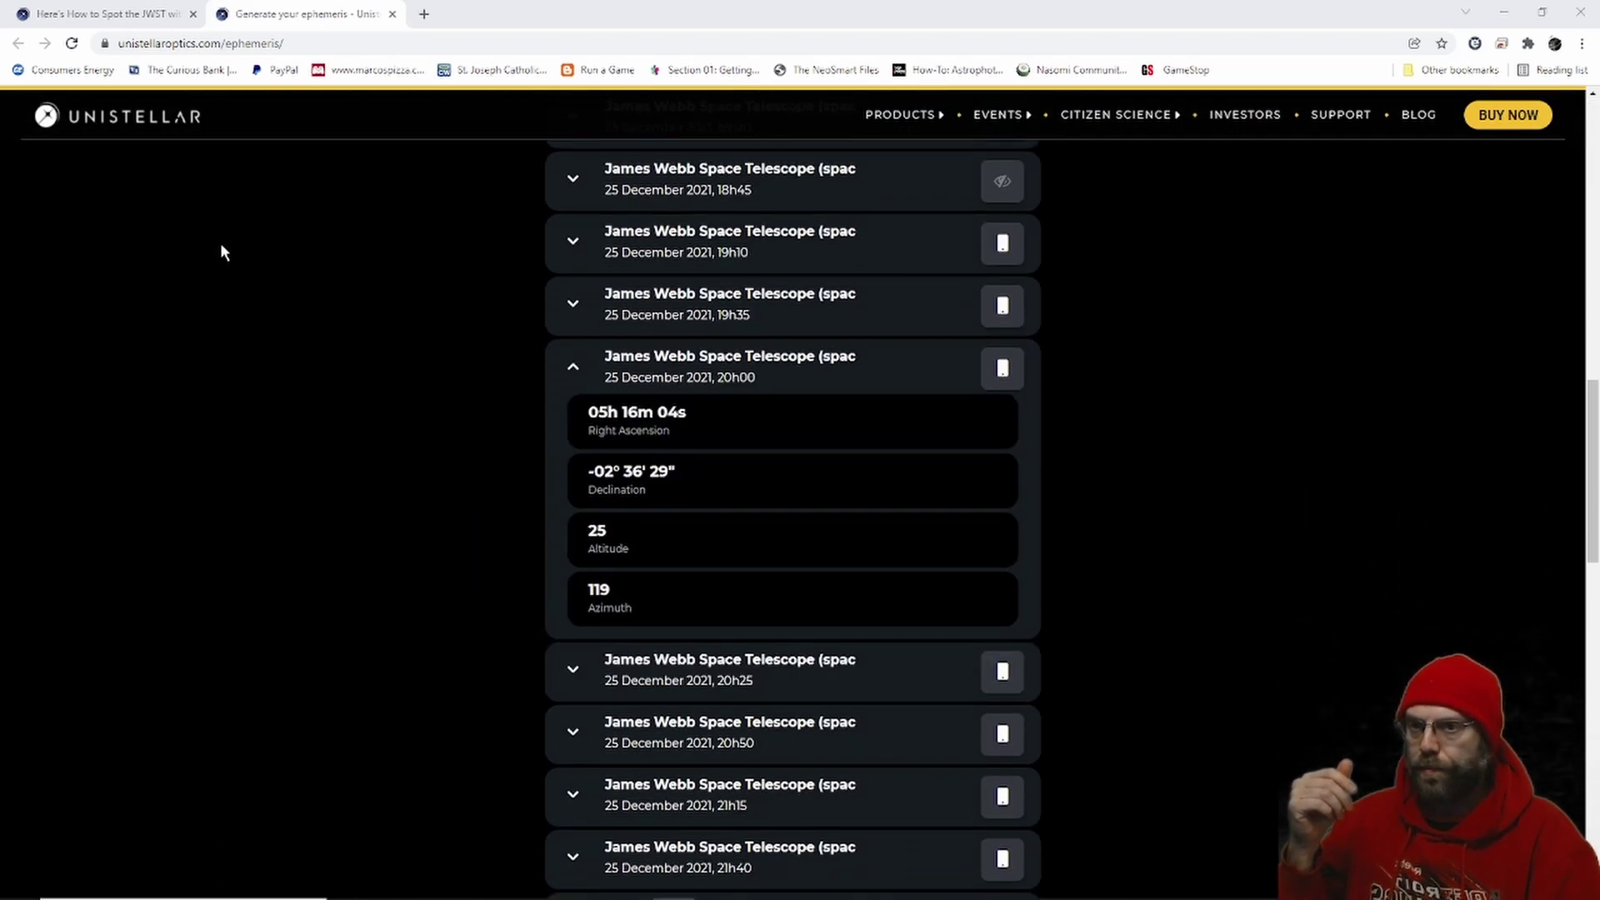
{"action": "scroll", "coordinate": [221, 245], "scroll_direction": "up", "scroll_amount": 10}
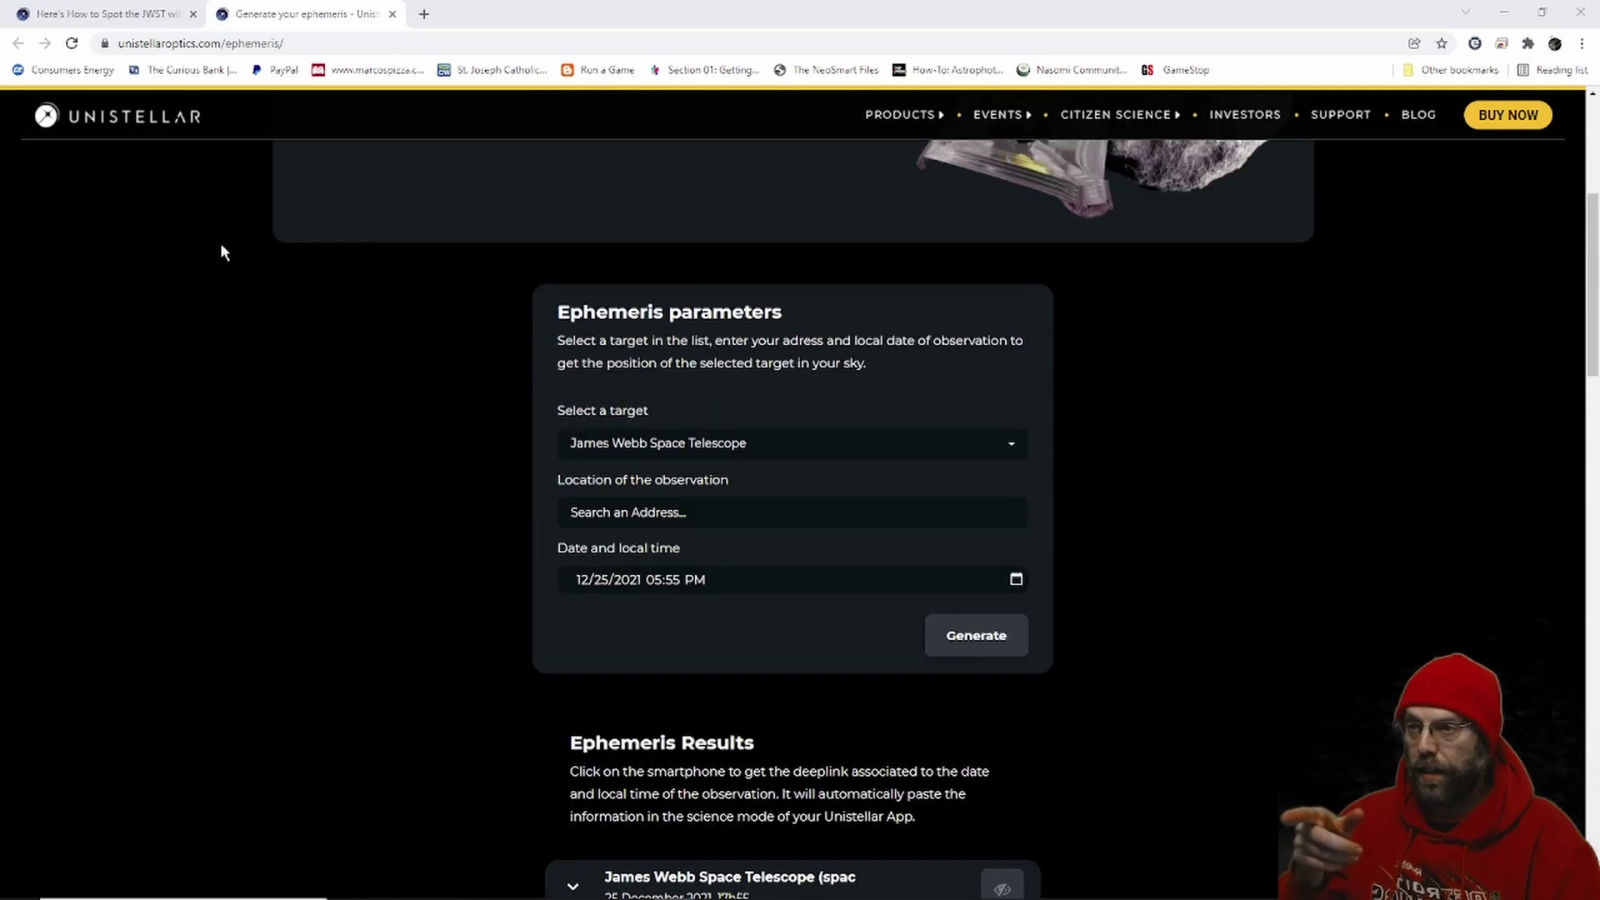
{"action": "scroll", "coordinate": [222, 245], "scroll_direction": "up", "scroll_amount": 4}
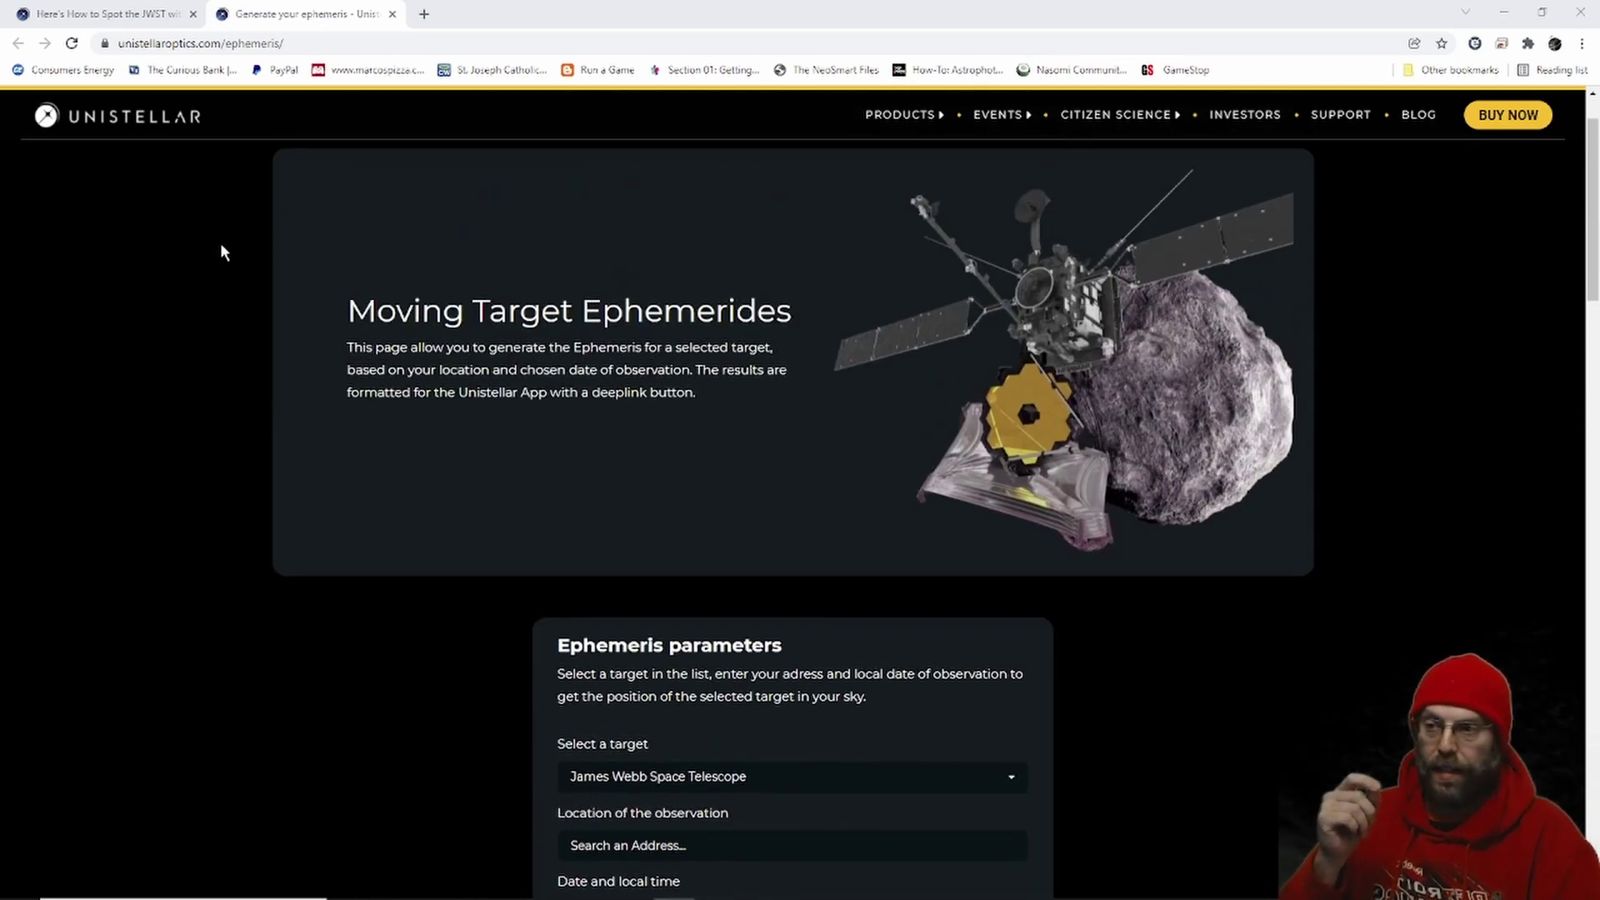
{"action": "scroll", "coordinate": [222, 250], "scroll_direction": "down", "scroll_amount": 4}
{"action": "scroll", "coordinate": [405, 458], "scroll_direction": "down", "scroll_amount": 10}
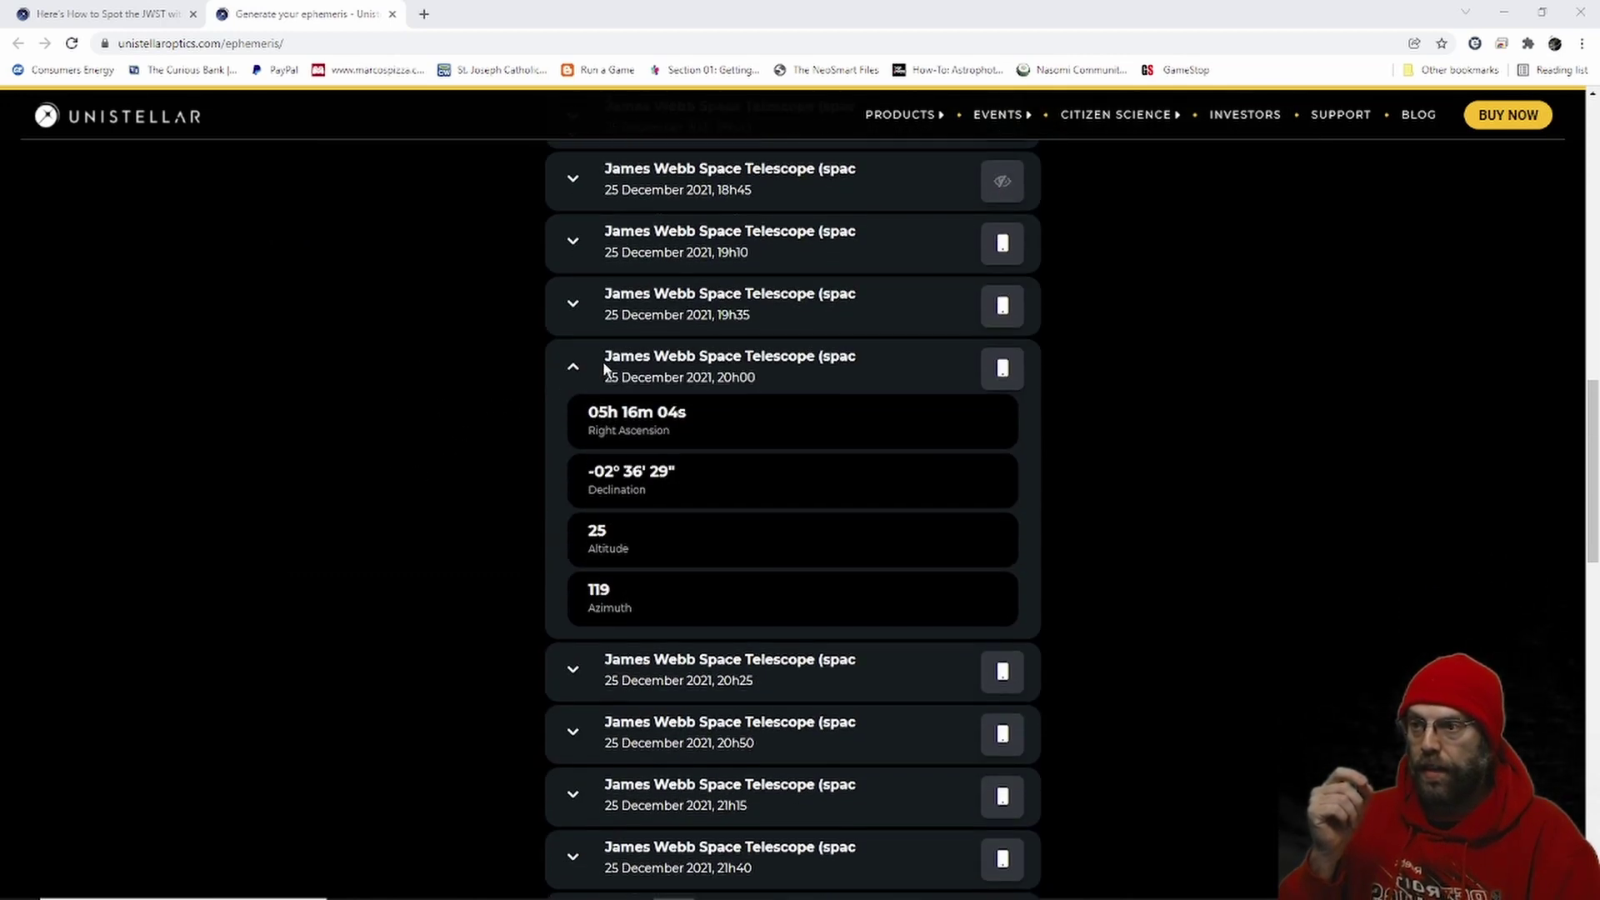
{"action": "scroll", "coordinate": [367, 399], "scroll_direction": "up", "scroll_amount": 1}
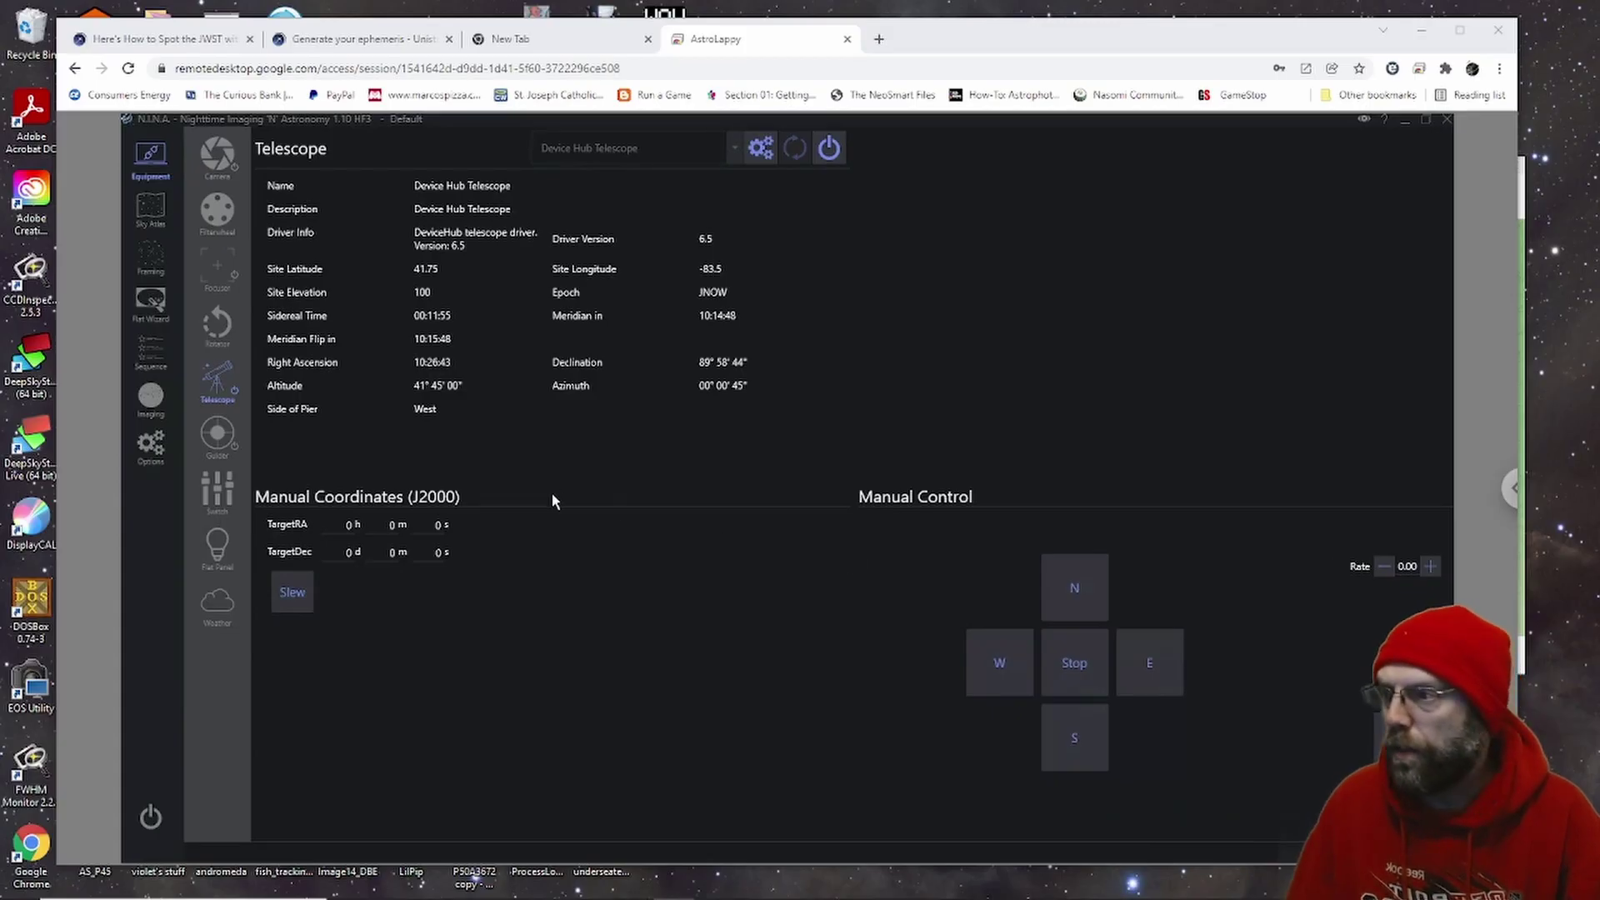
Minimize and restore N.I.N.A., then view JWST's 18h20 entry: RA 05h 12m 43s, Dec -02° 51′ 07″
{"action": "left_click", "coordinate": [1402, 122]}
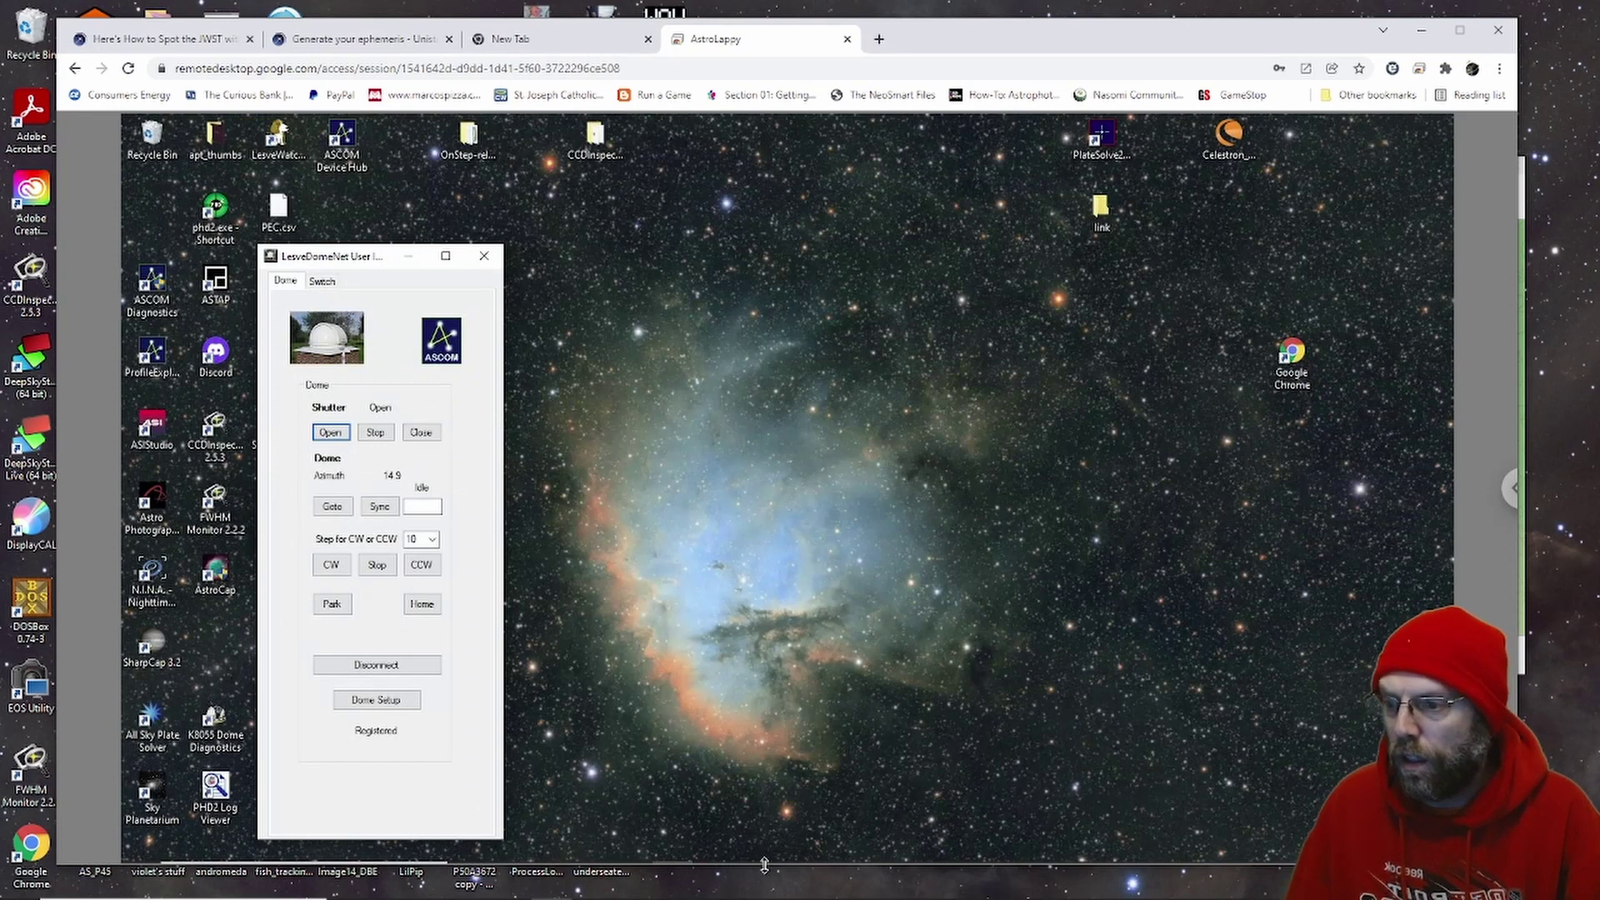
{"action": "mouse_move", "coordinate": [714, 848]}
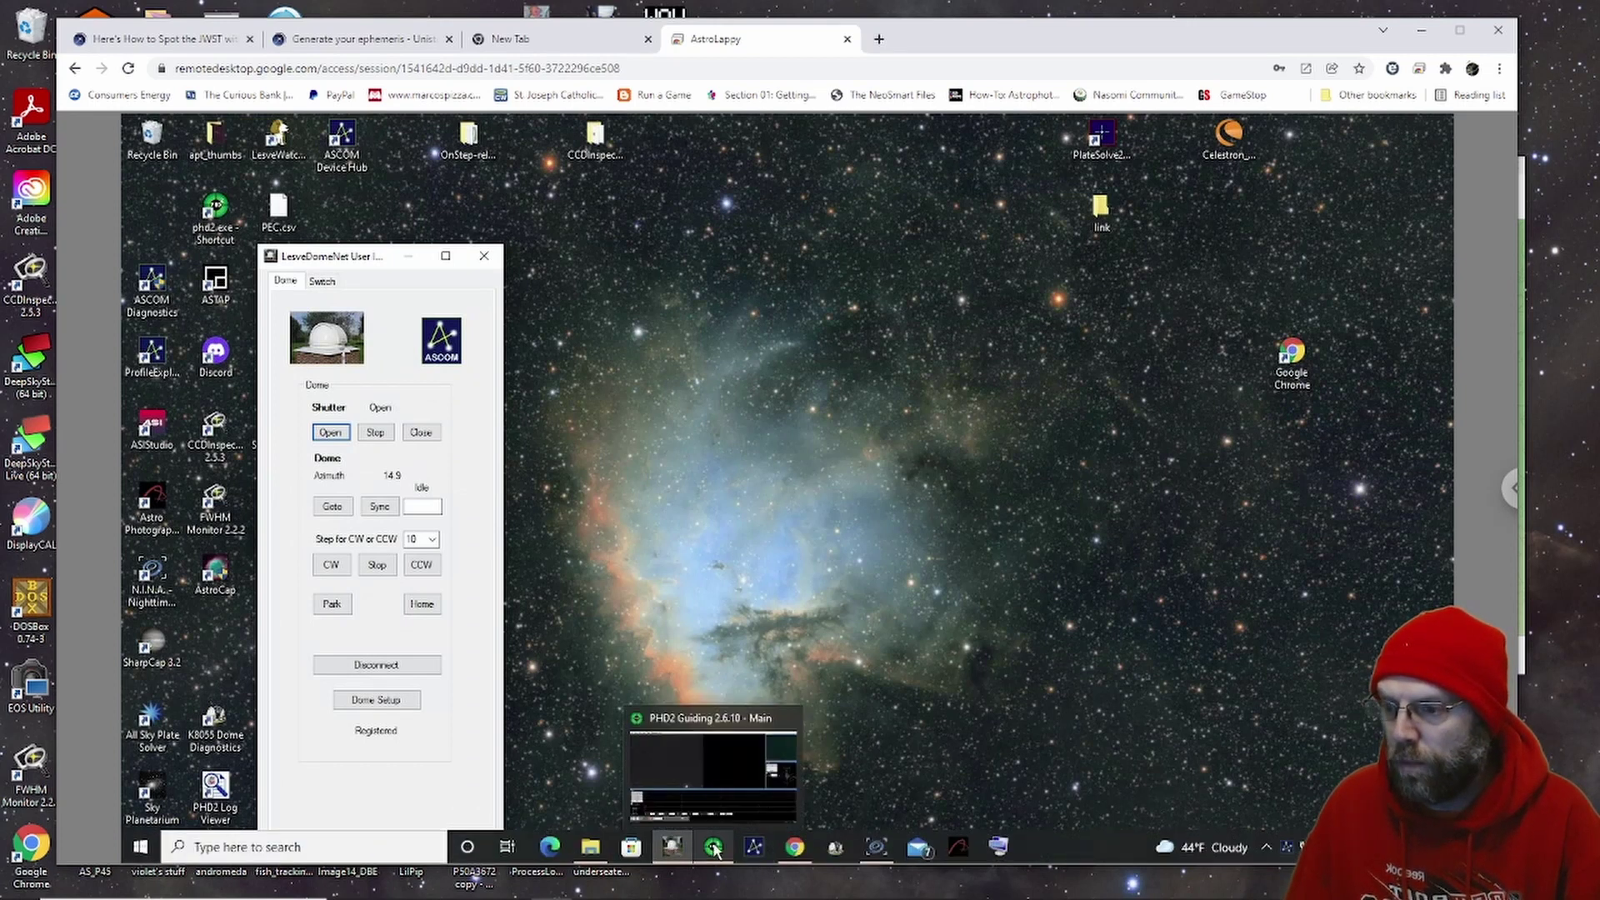
{"action": "left_click", "coordinate": [874, 846]}
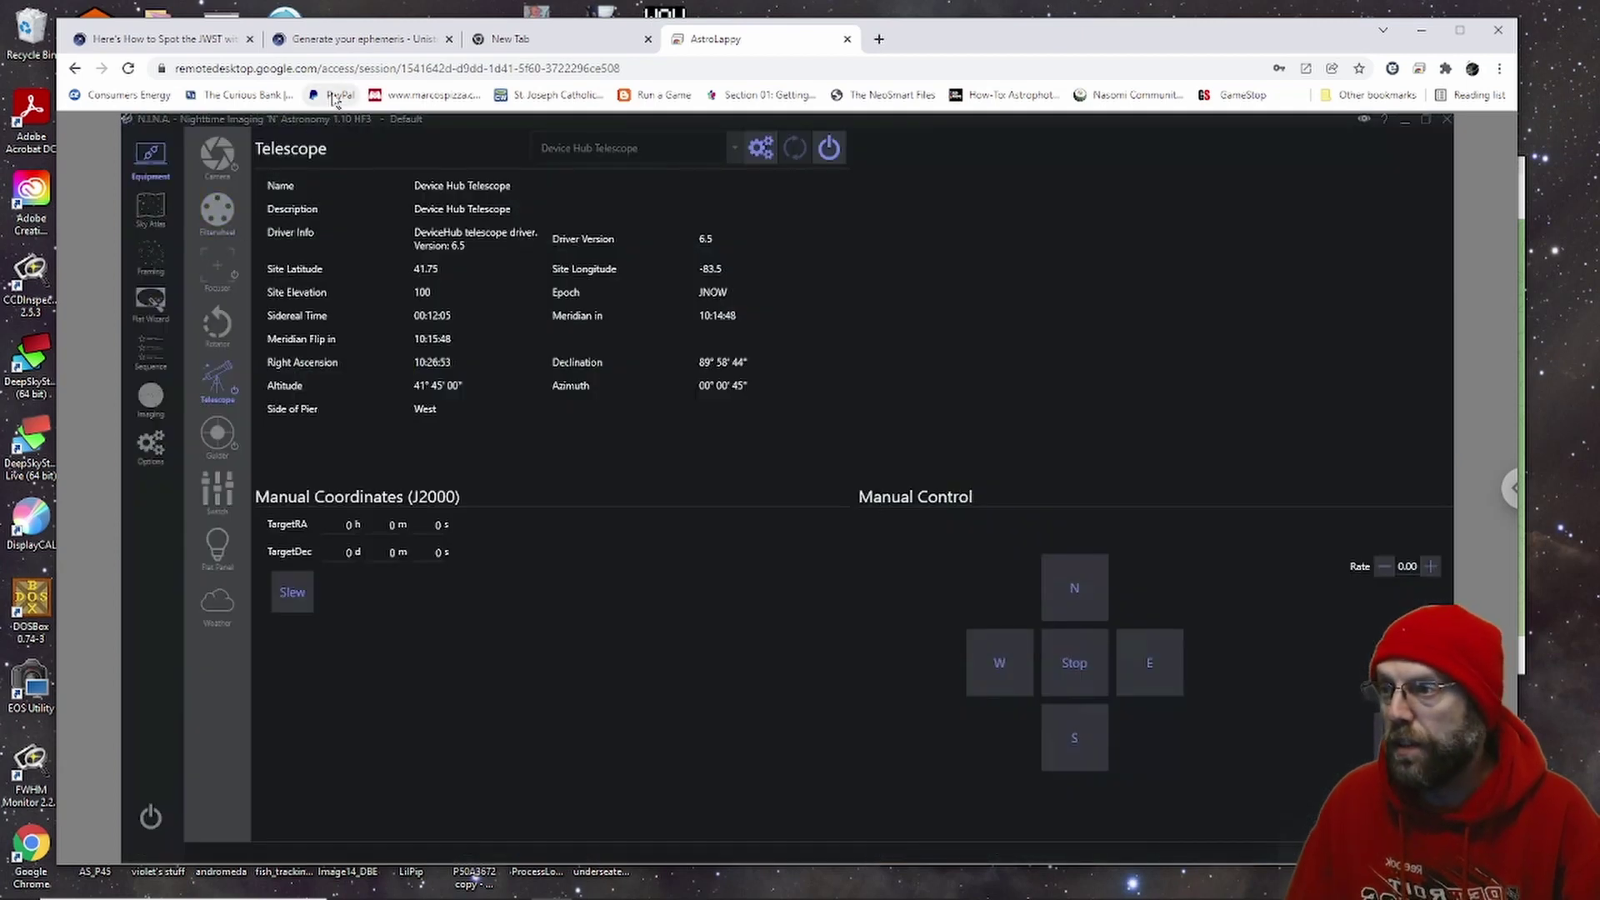
{"action": "left_click", "coordinate": [348, 41]}
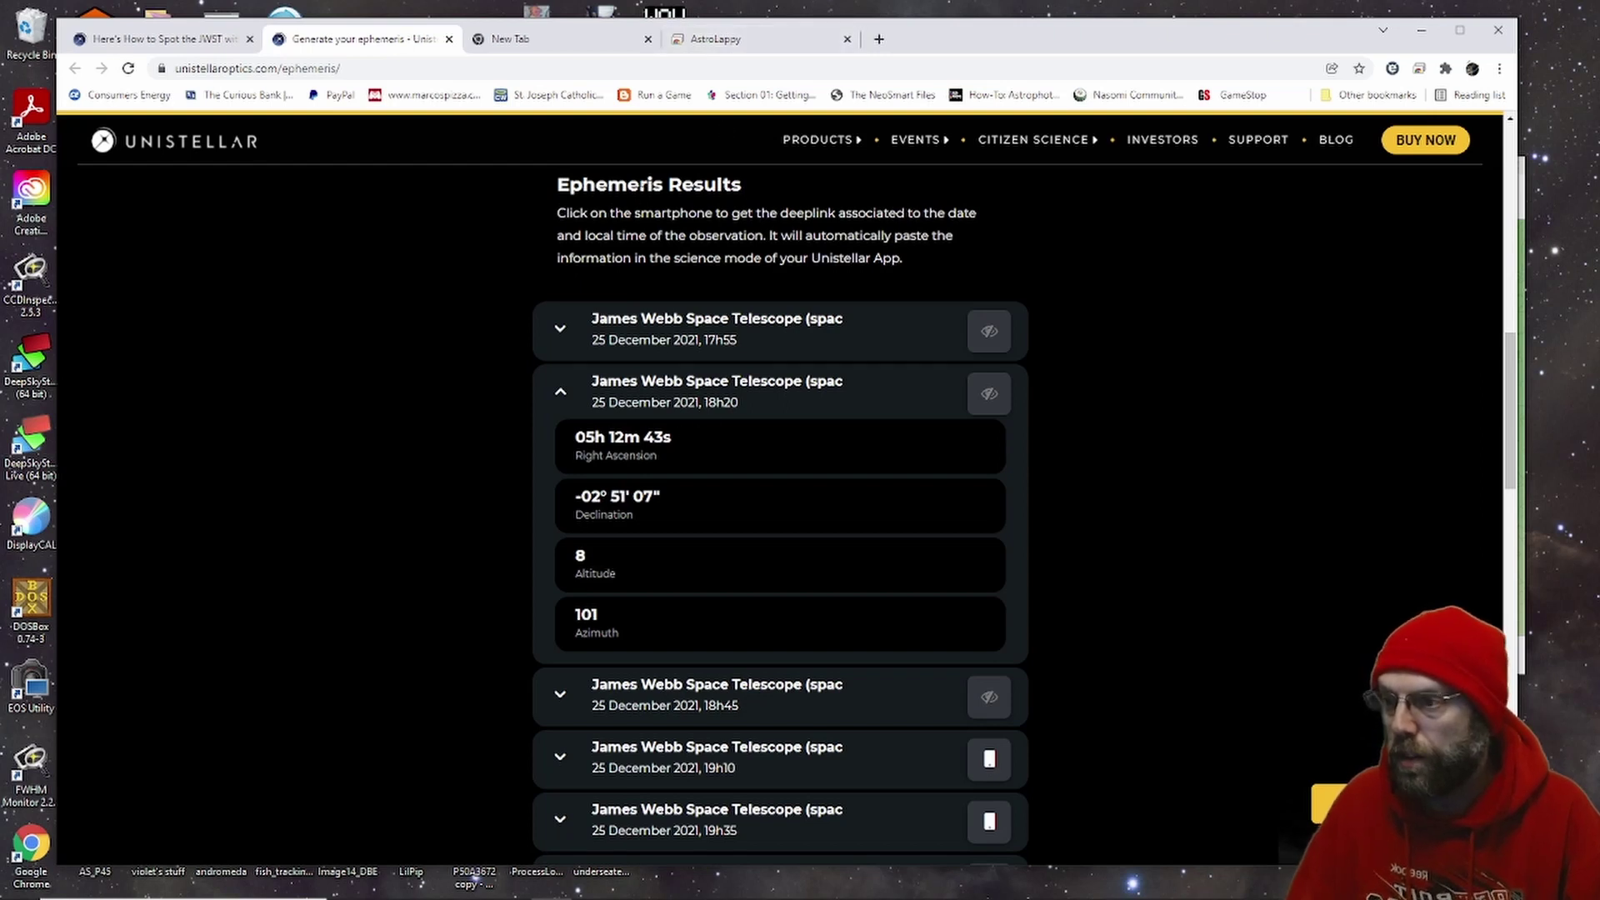
Enter target RA 5h 12m 43s in N.I.N.A.'s Manual Coordinates
{"action": "left_click", "coordinate": [716, 39]}
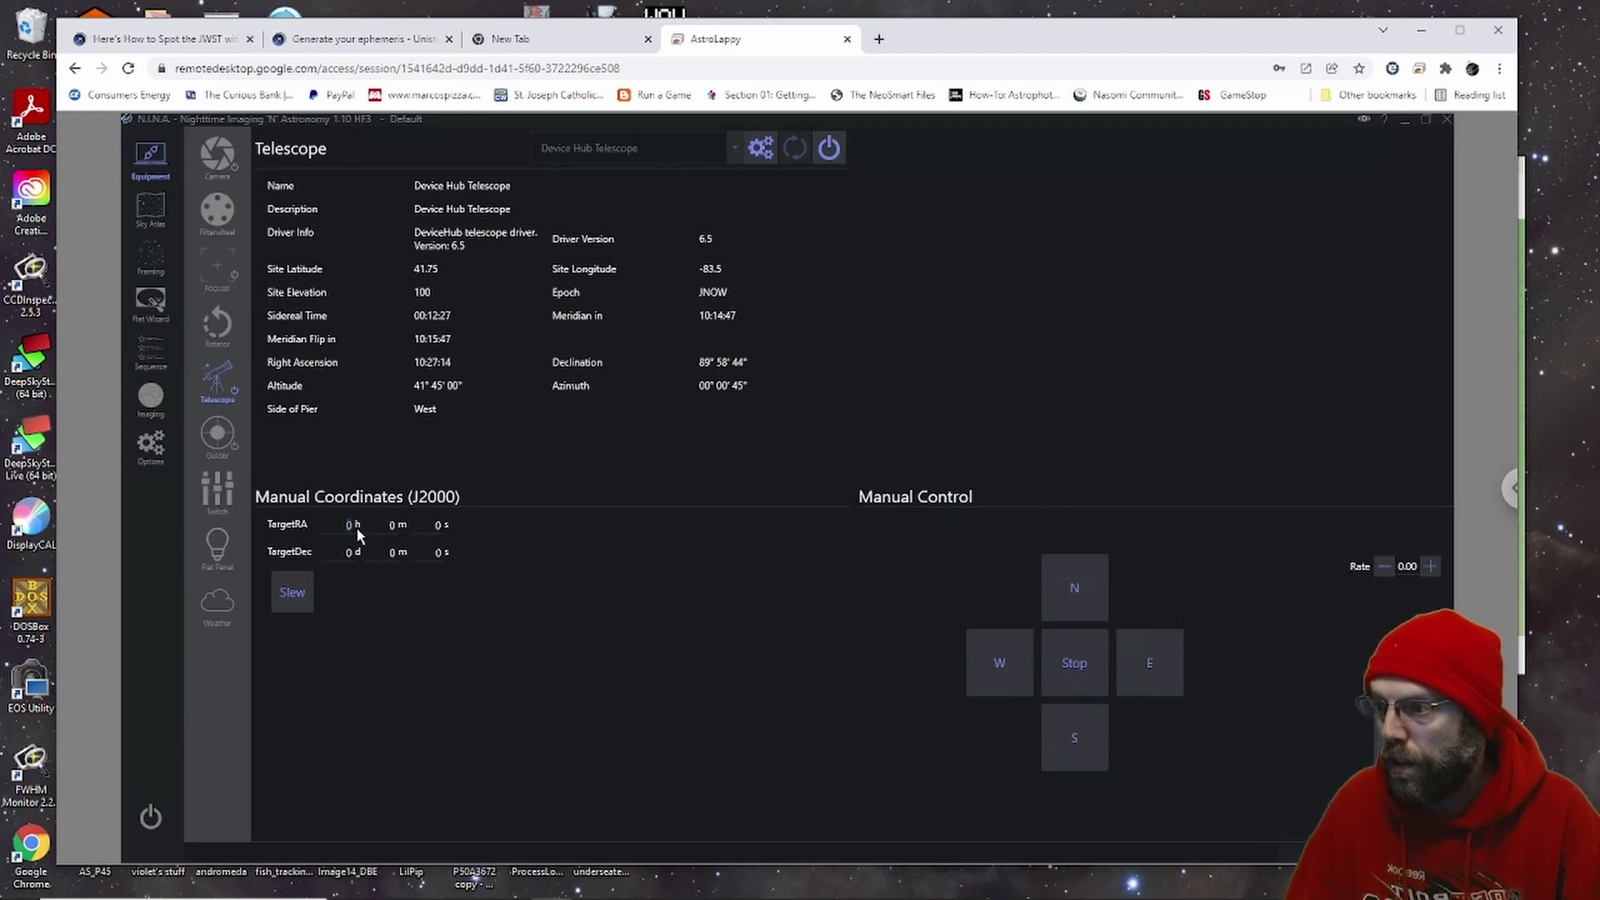
{"action": "type", "text": "5"}
{"action": "left_click", "coordinate": [398, 526]}
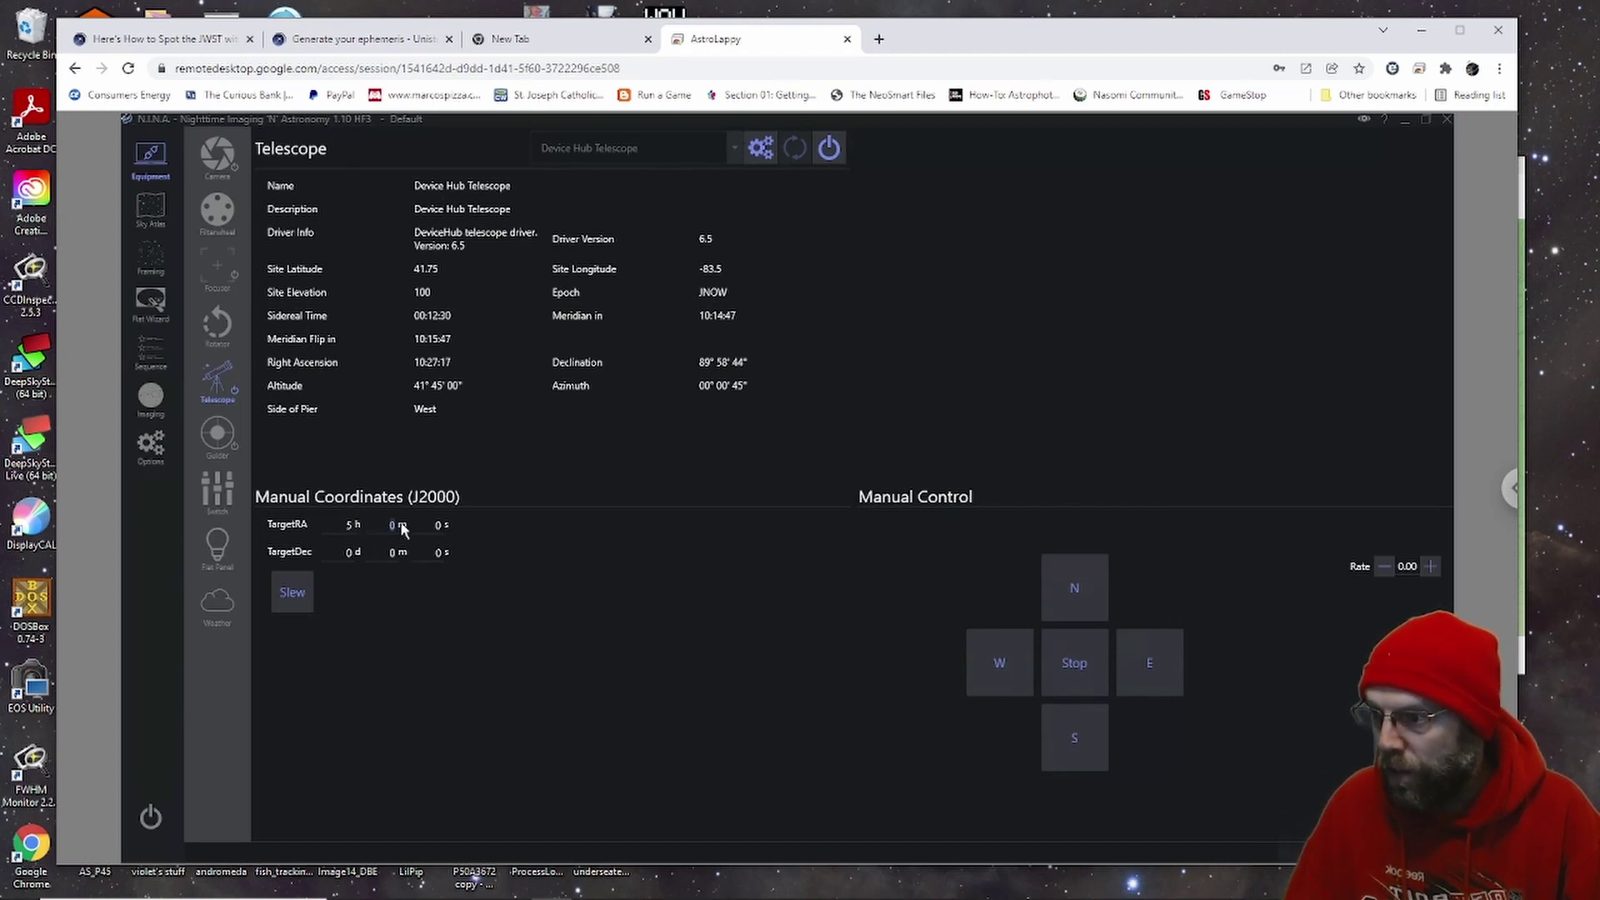
{"action": "type", "text": "12"}
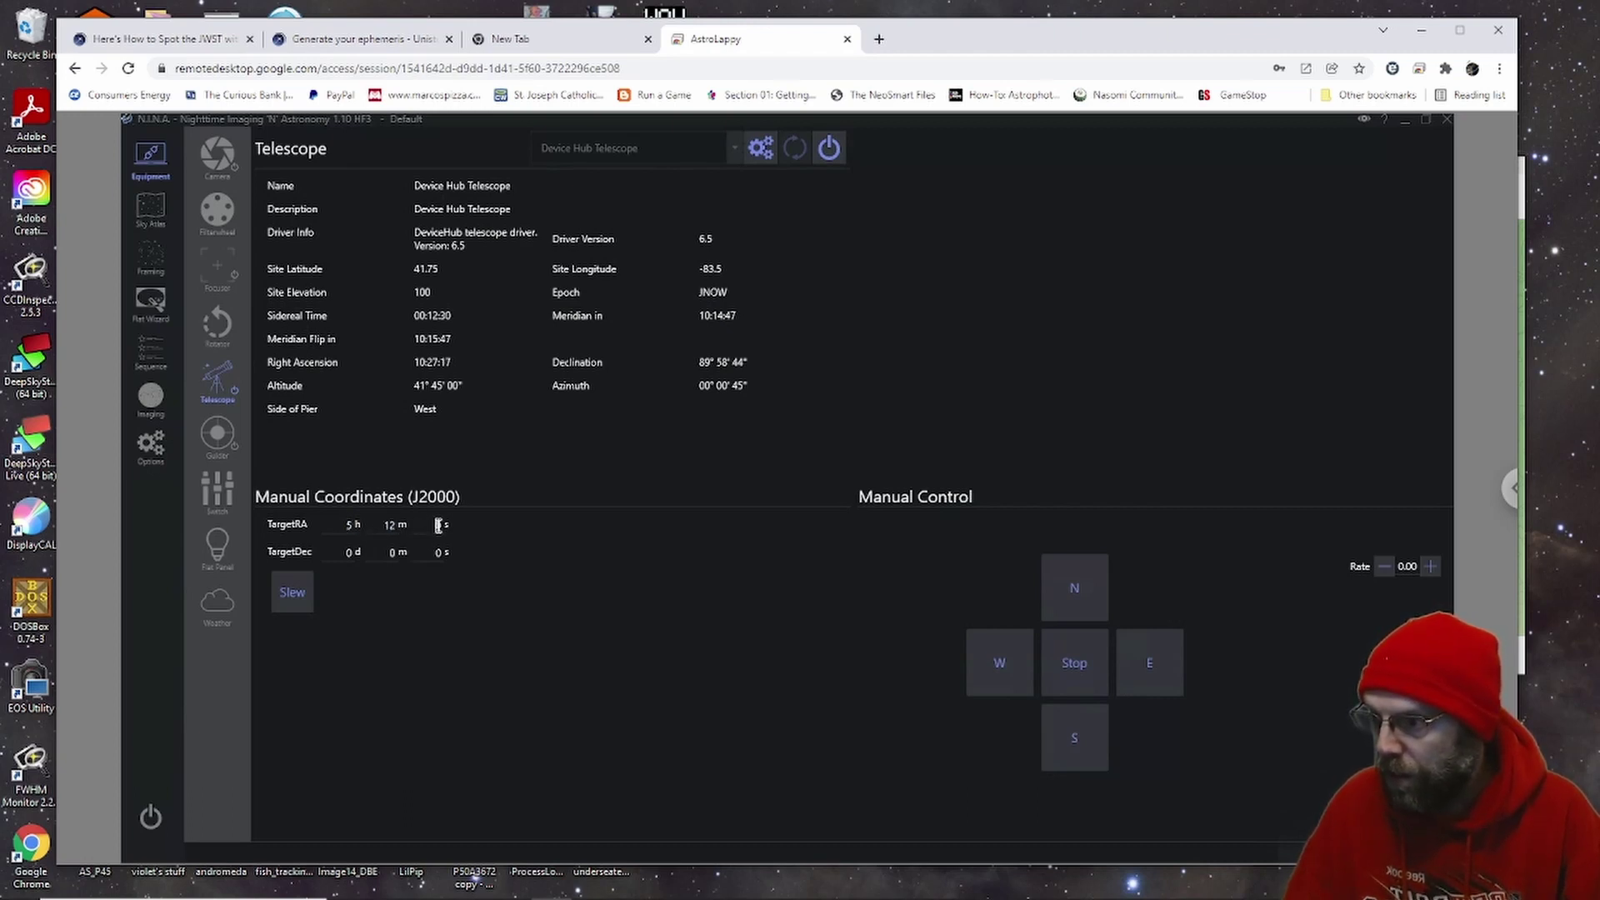
{"action": "left_click", "coordinate": [446, 525]}
{"action": "type", "text": "43"}
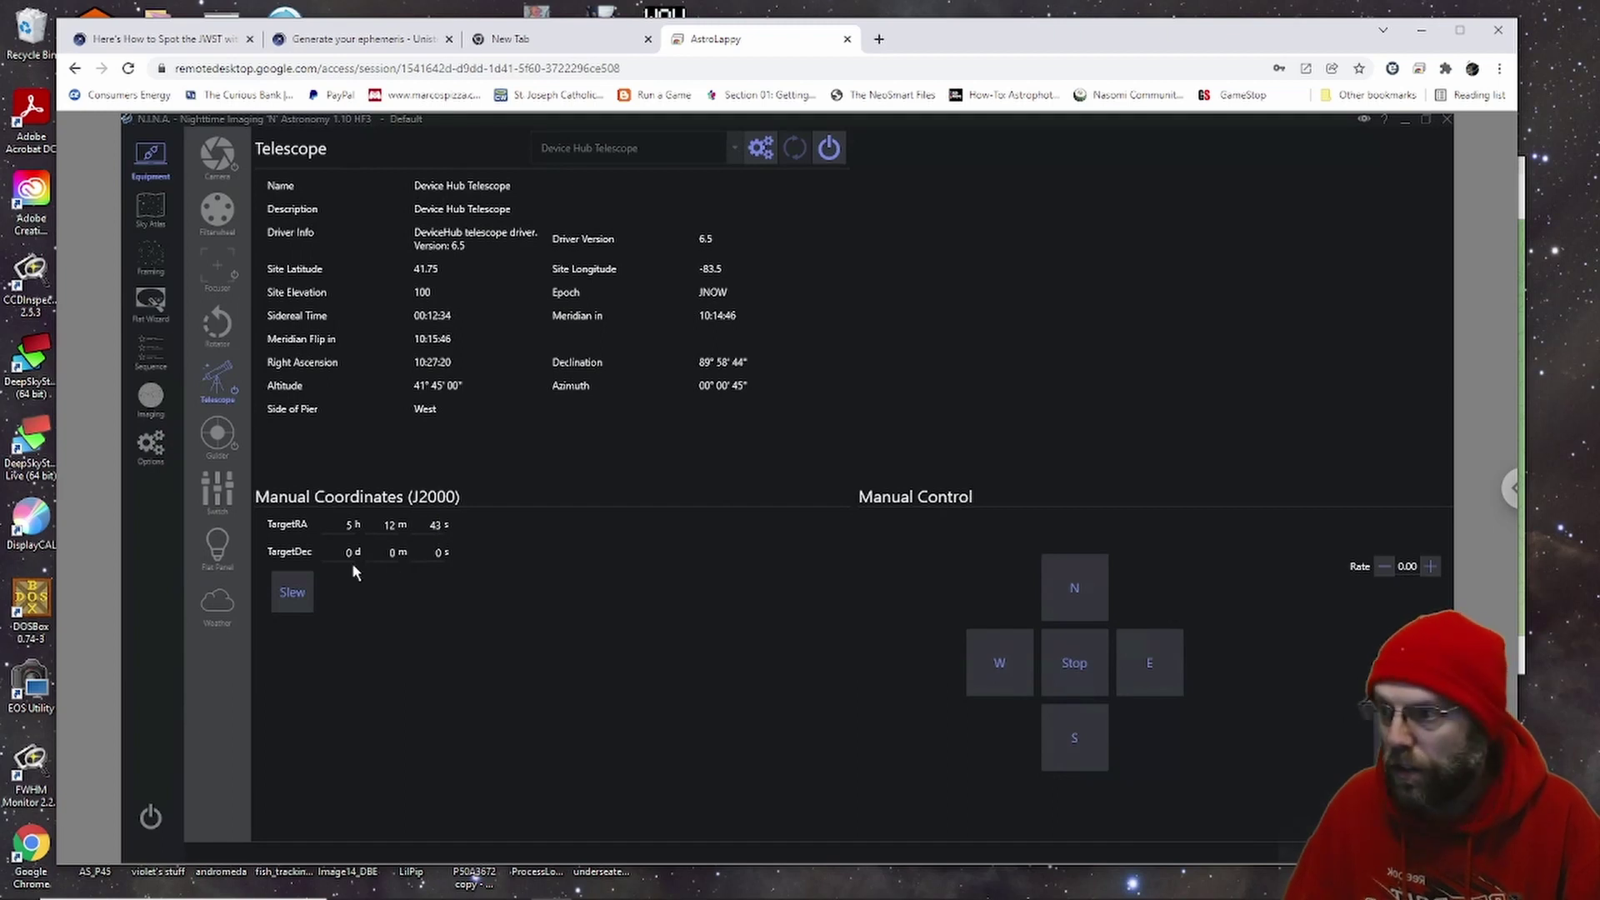
Enter target Dec -2° 51′ 7″, rechecking the ephemeris, and slew the telescope there
{"action": "left_click", "coordinate": [354, 556]}
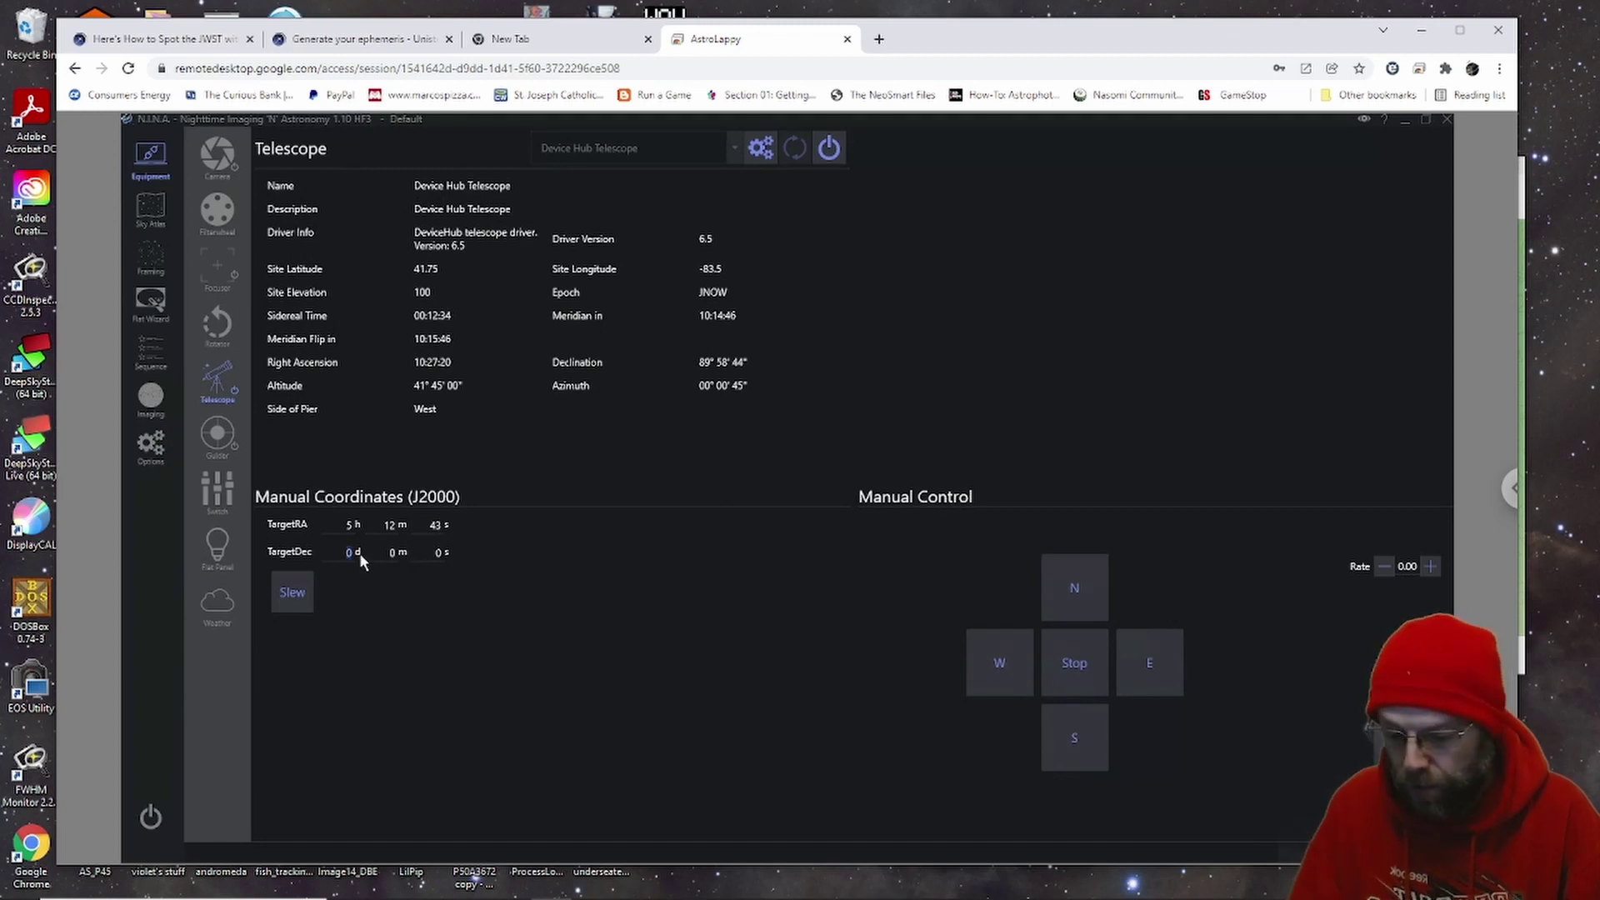
{"action": "type", "text": "-2"}
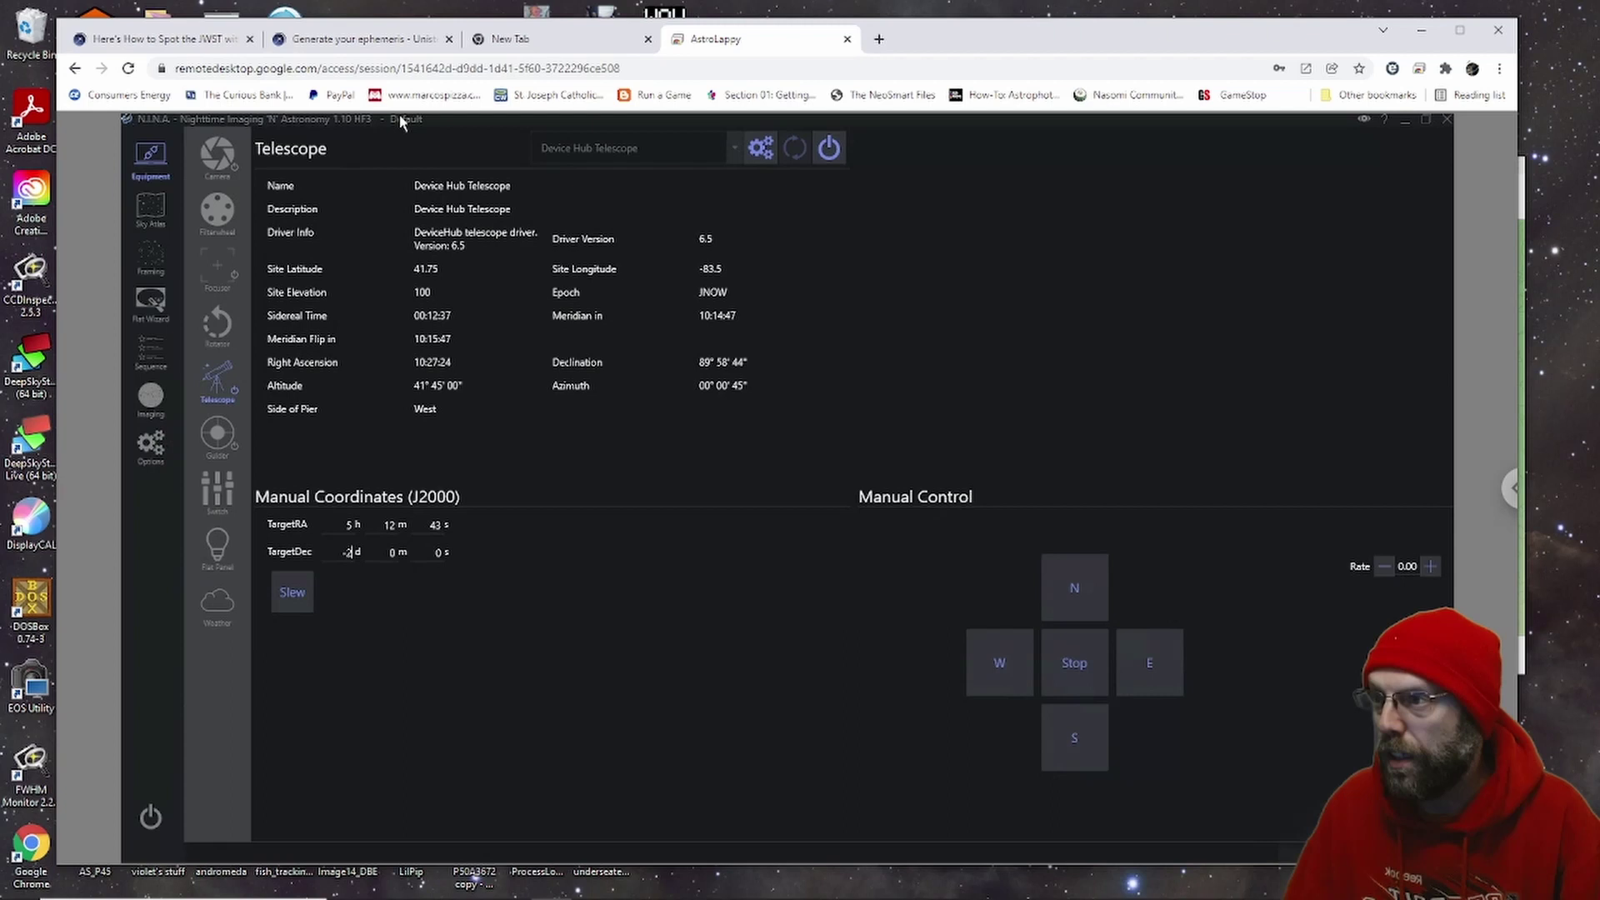
{"action": "left_click", "coordinate": [391, 39]}
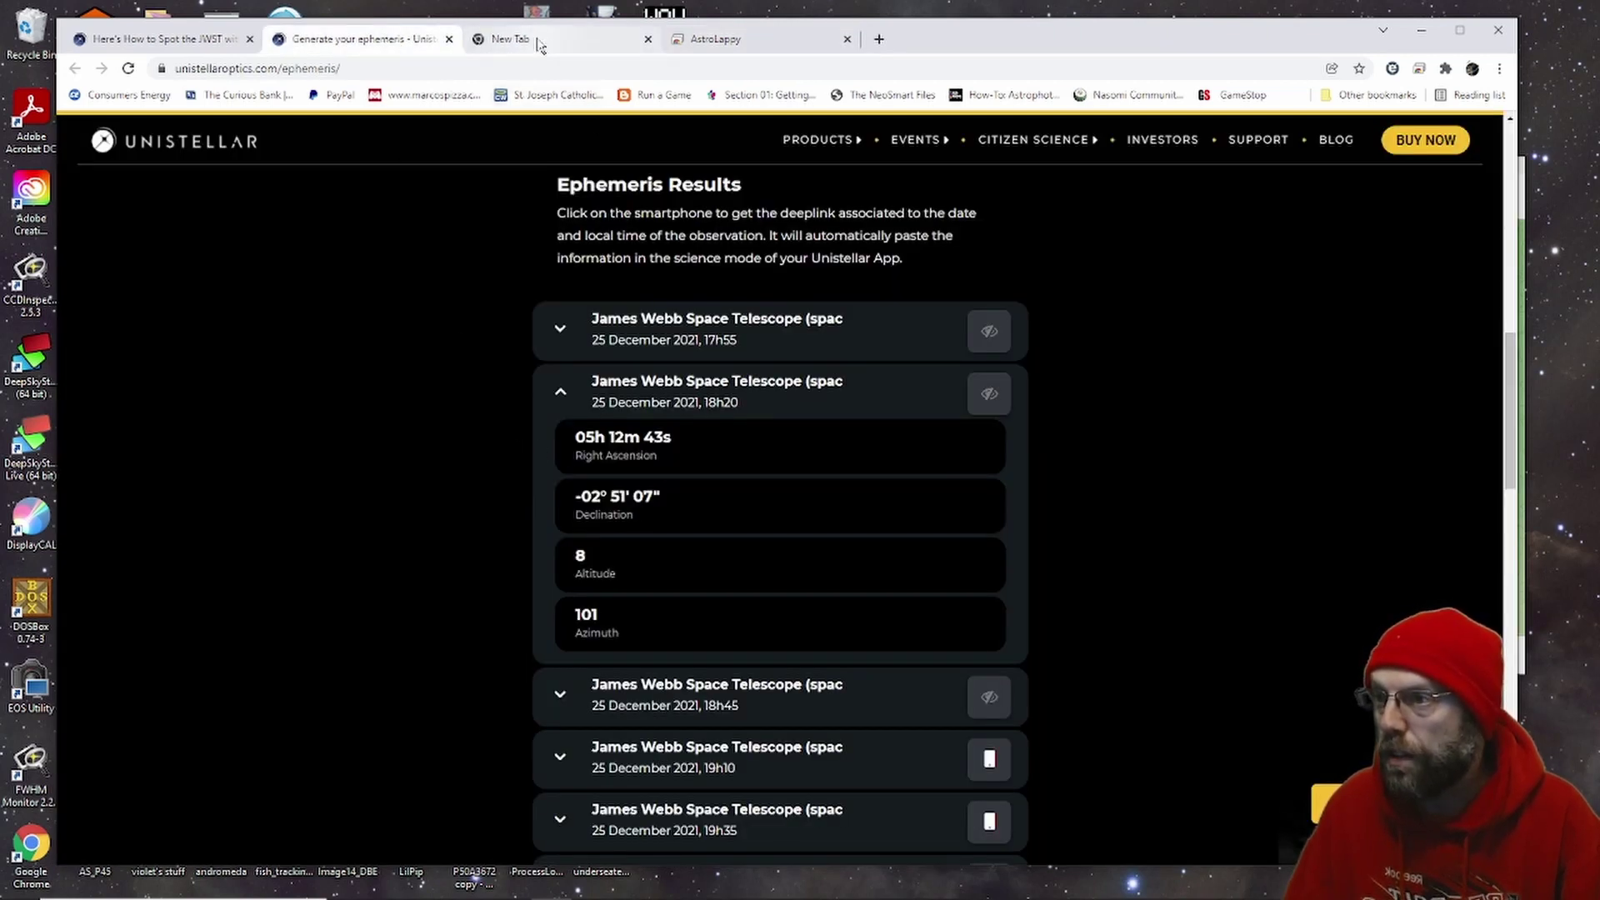
{"action": "left_click", "coordinate": [691, 40]}
{"action": "left_click", "coordinate": [396, 554]}
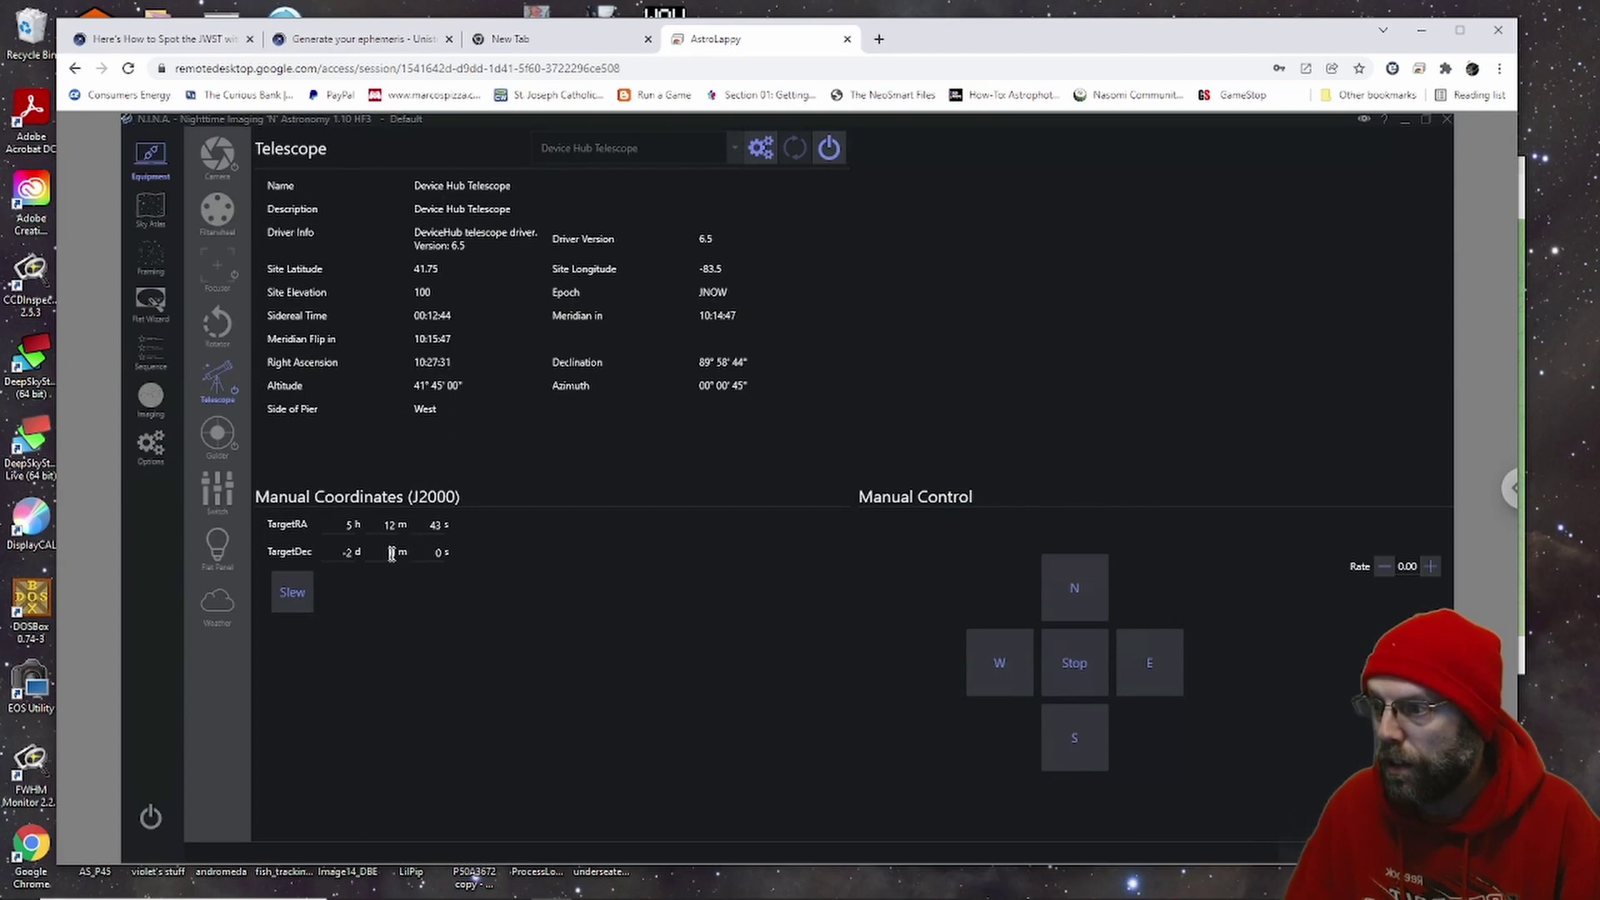
{"action": "type", "text": "51"}
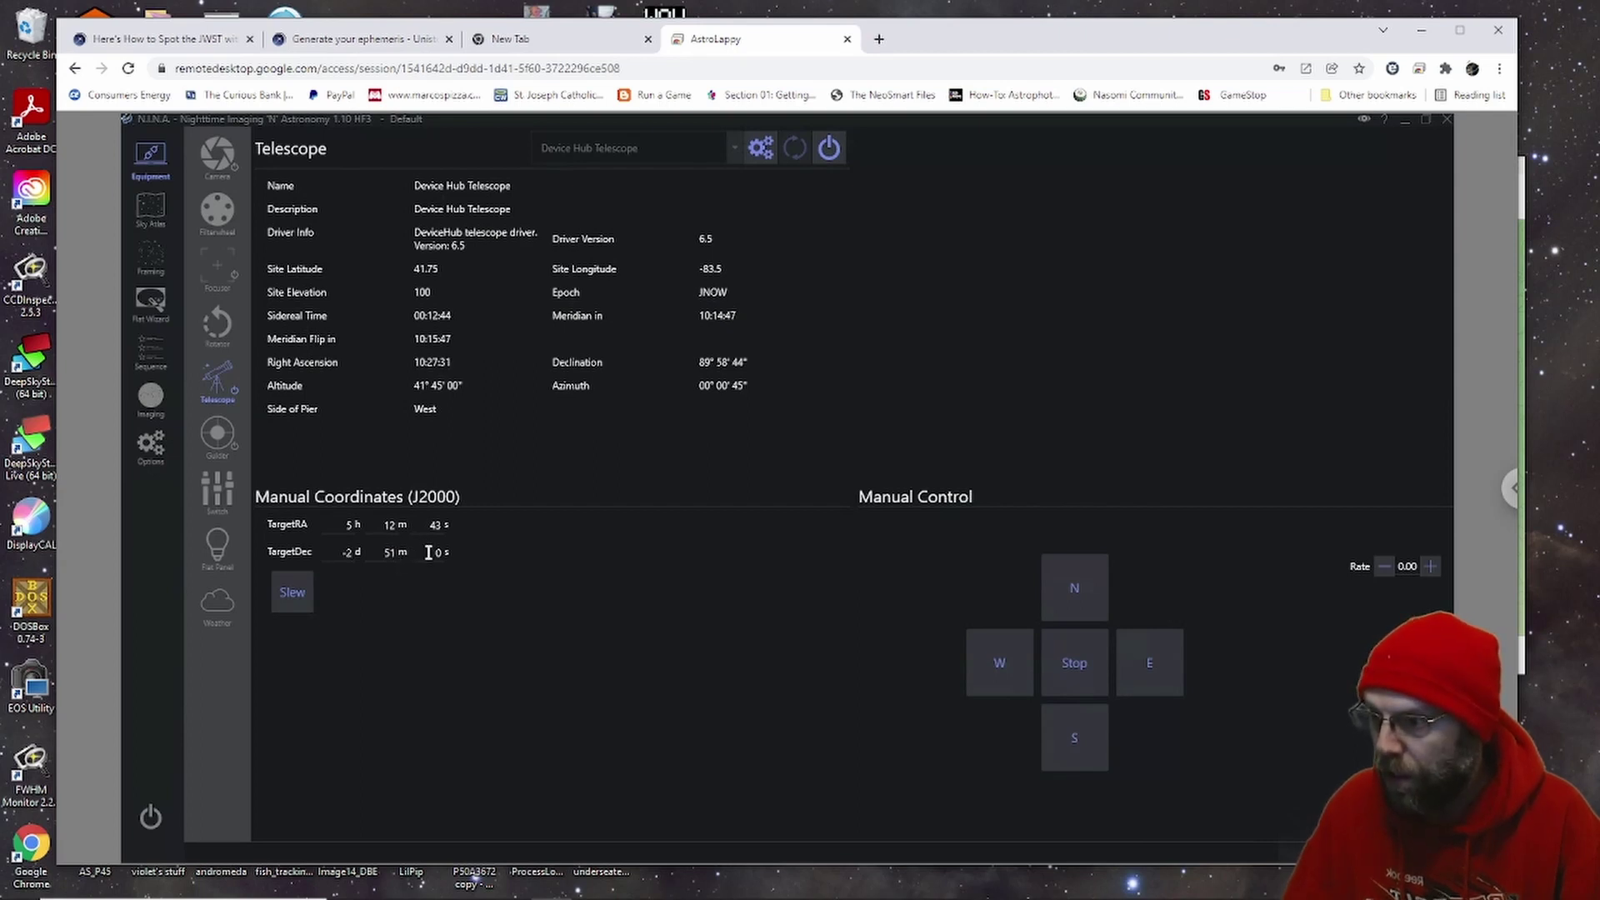
{"action": "left_click", "coordinate": [441, 553]}
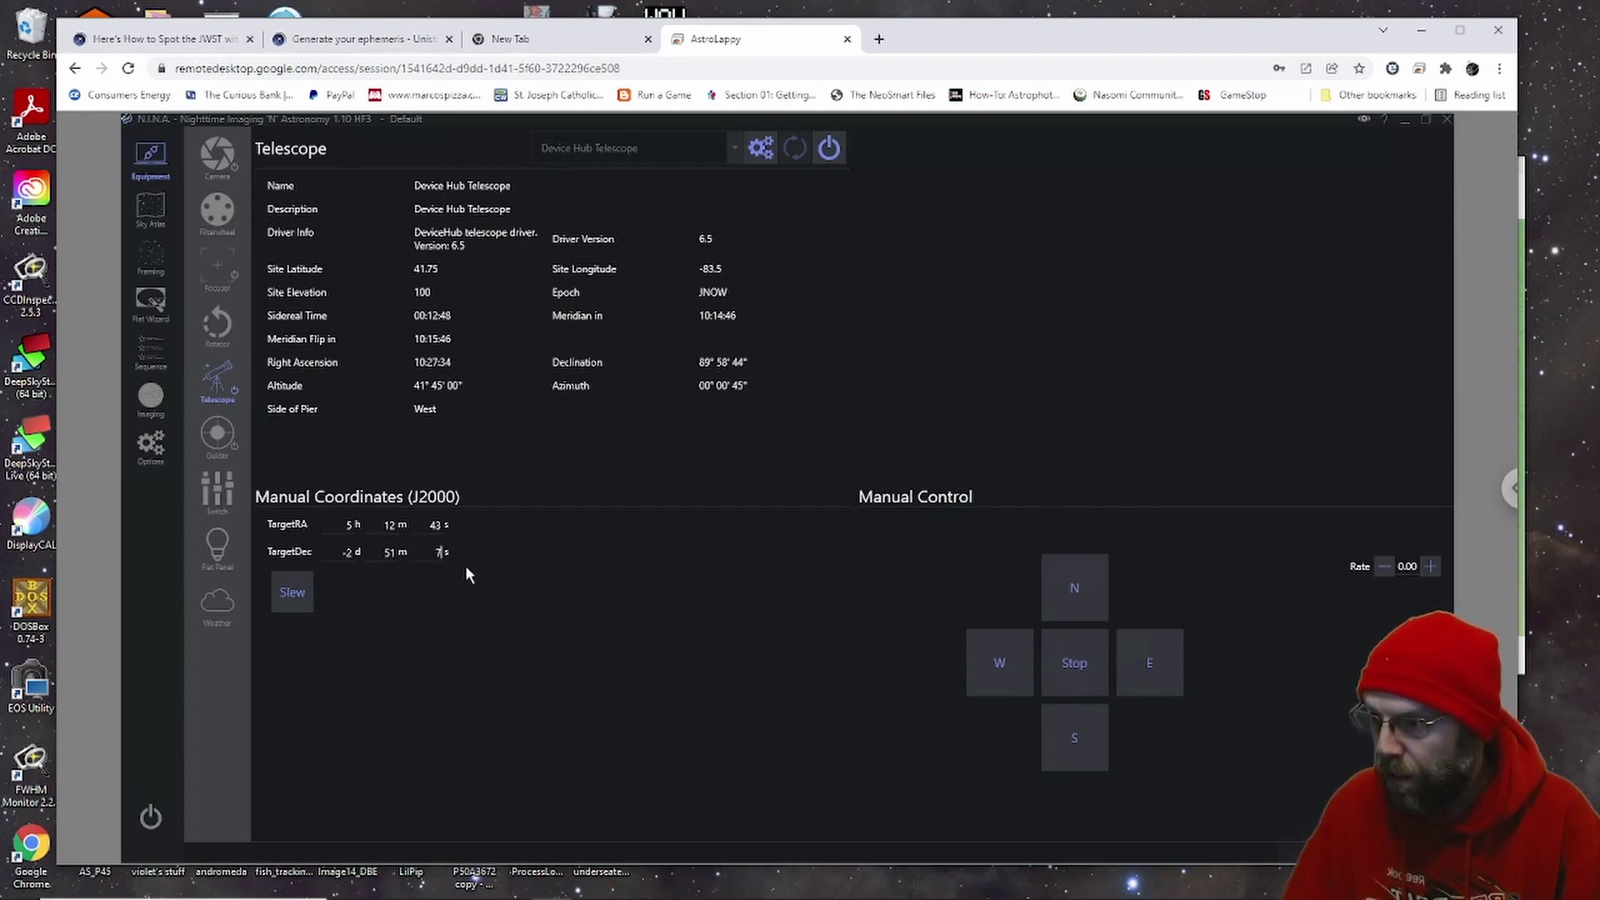
{"action": "left_click", "coordinate": [294, 592]}
Minimize N.I.N.A. and bring up the PHD2 guiding window
{"action": "left_click", "coordinate": [1399, 119]}
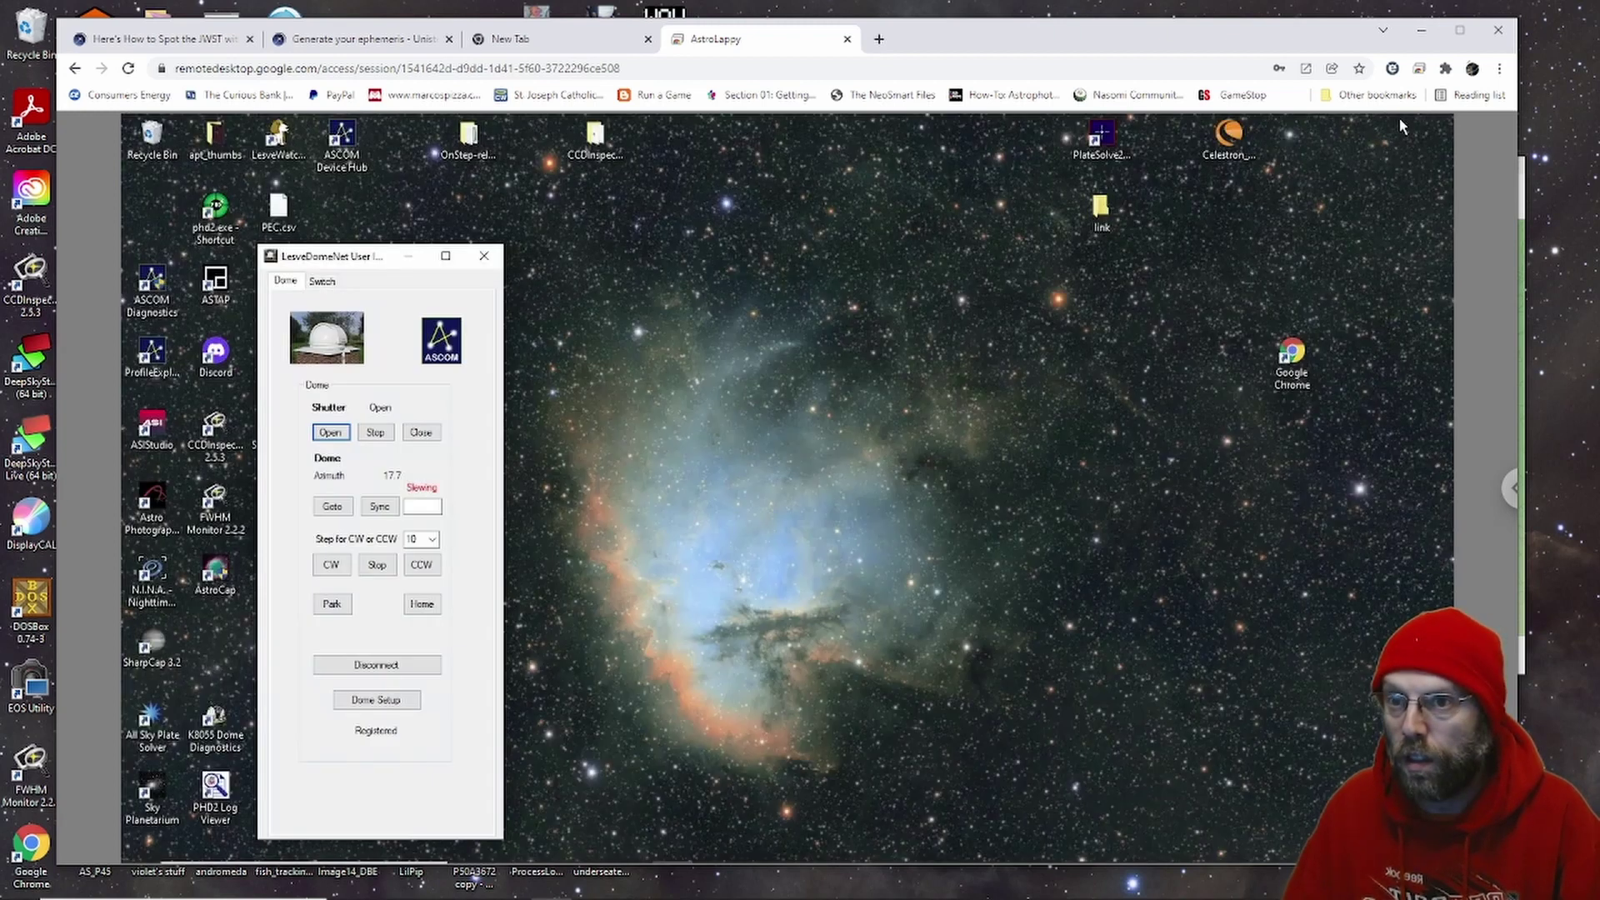
{"action": "mouse_move", "coordinate": [655, 850]}
{"action": "left_click", "coordinate": [712, 847]}
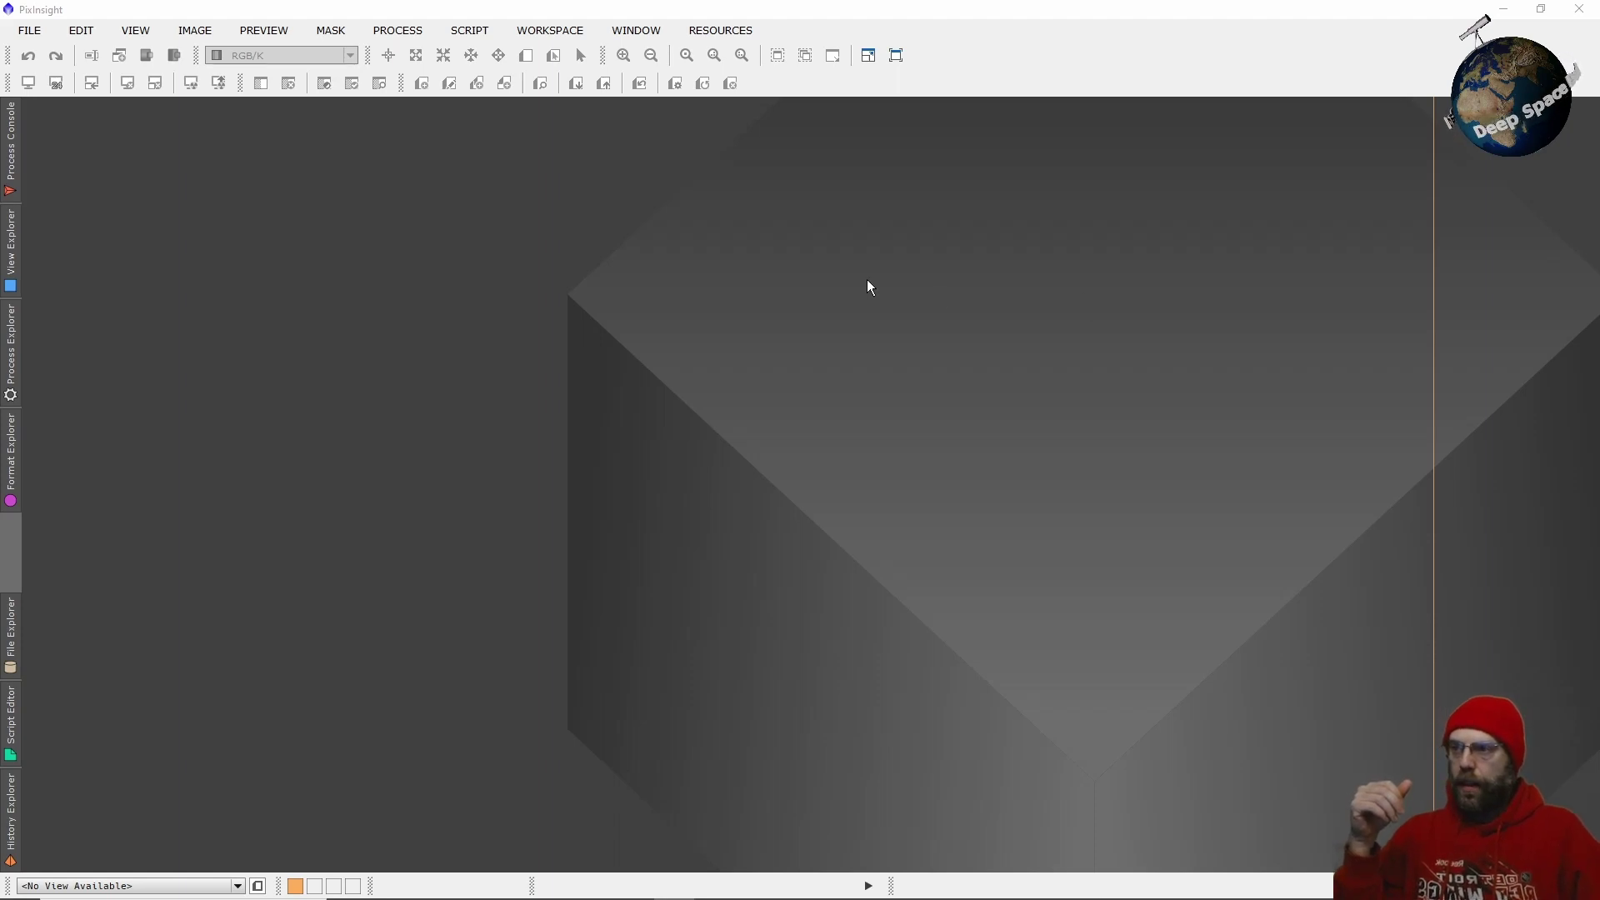
Launch Blink from PROCESS > ImageInspection
{"action": "left_click", "coordinate": [400, 35]}
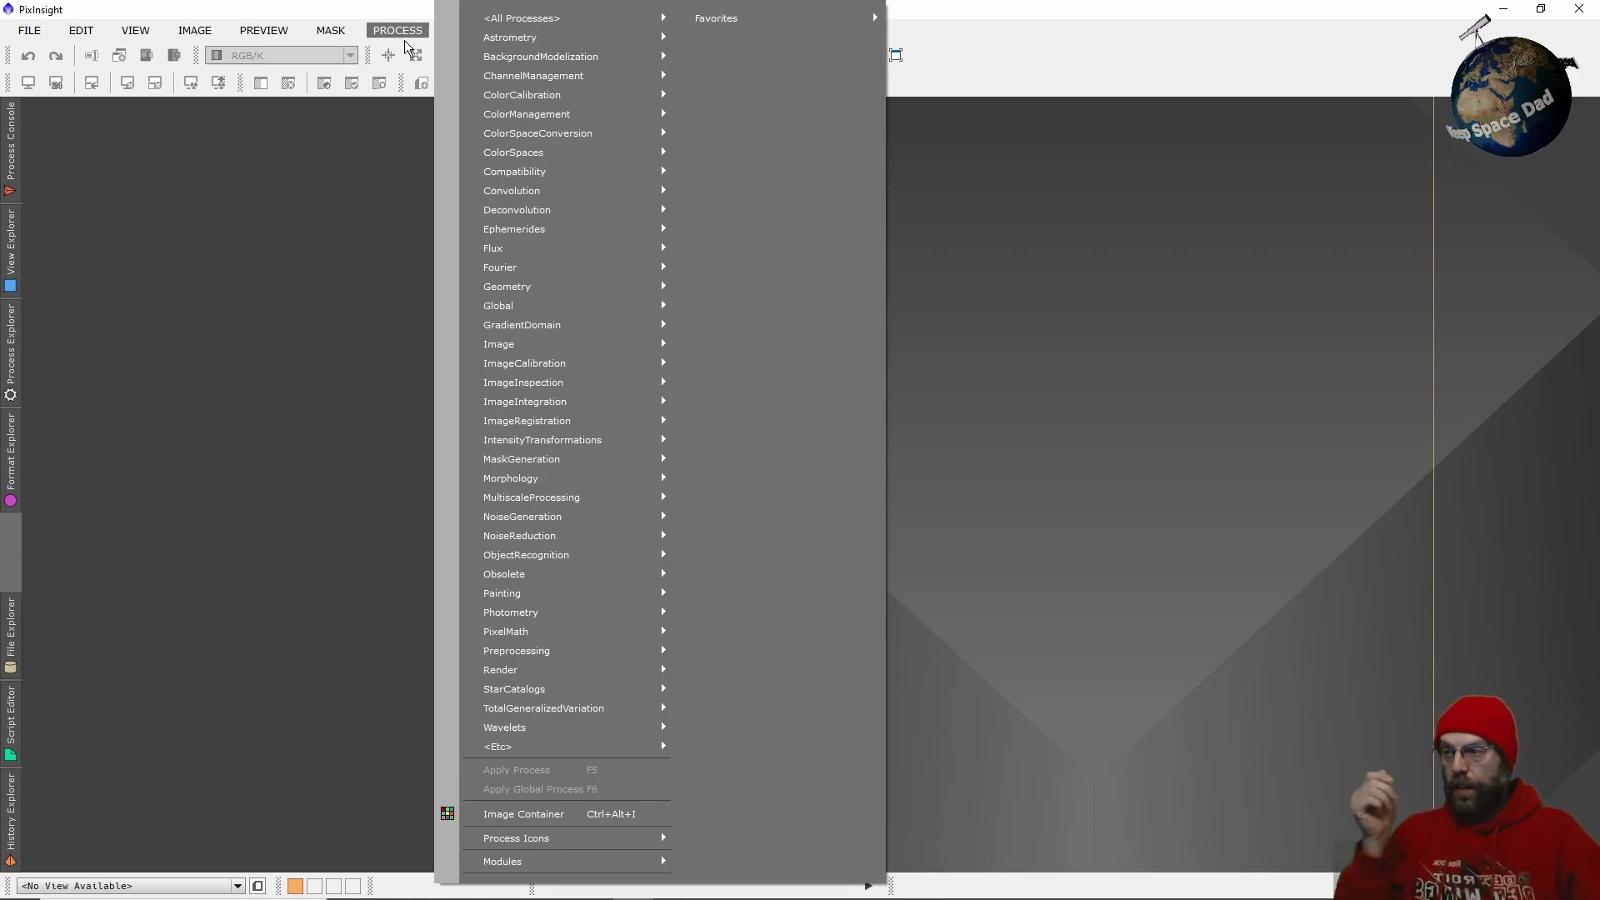
{"action": "mouse_move", "coordinate": [586, 372]}
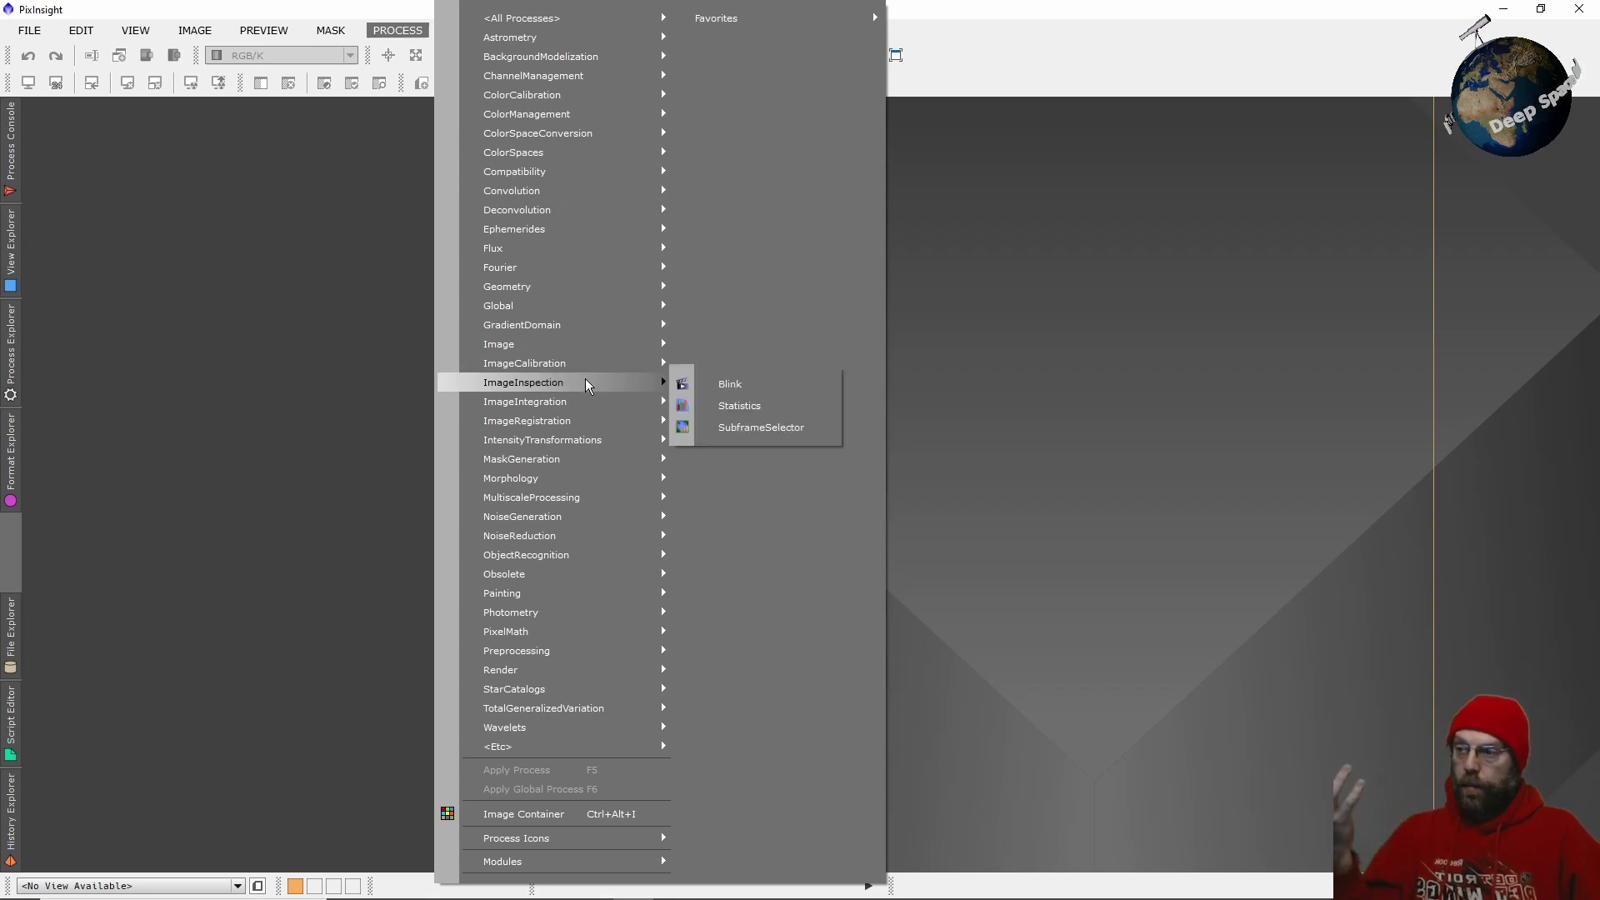
{"action": "left_click", "coordinate": [705, 385]}
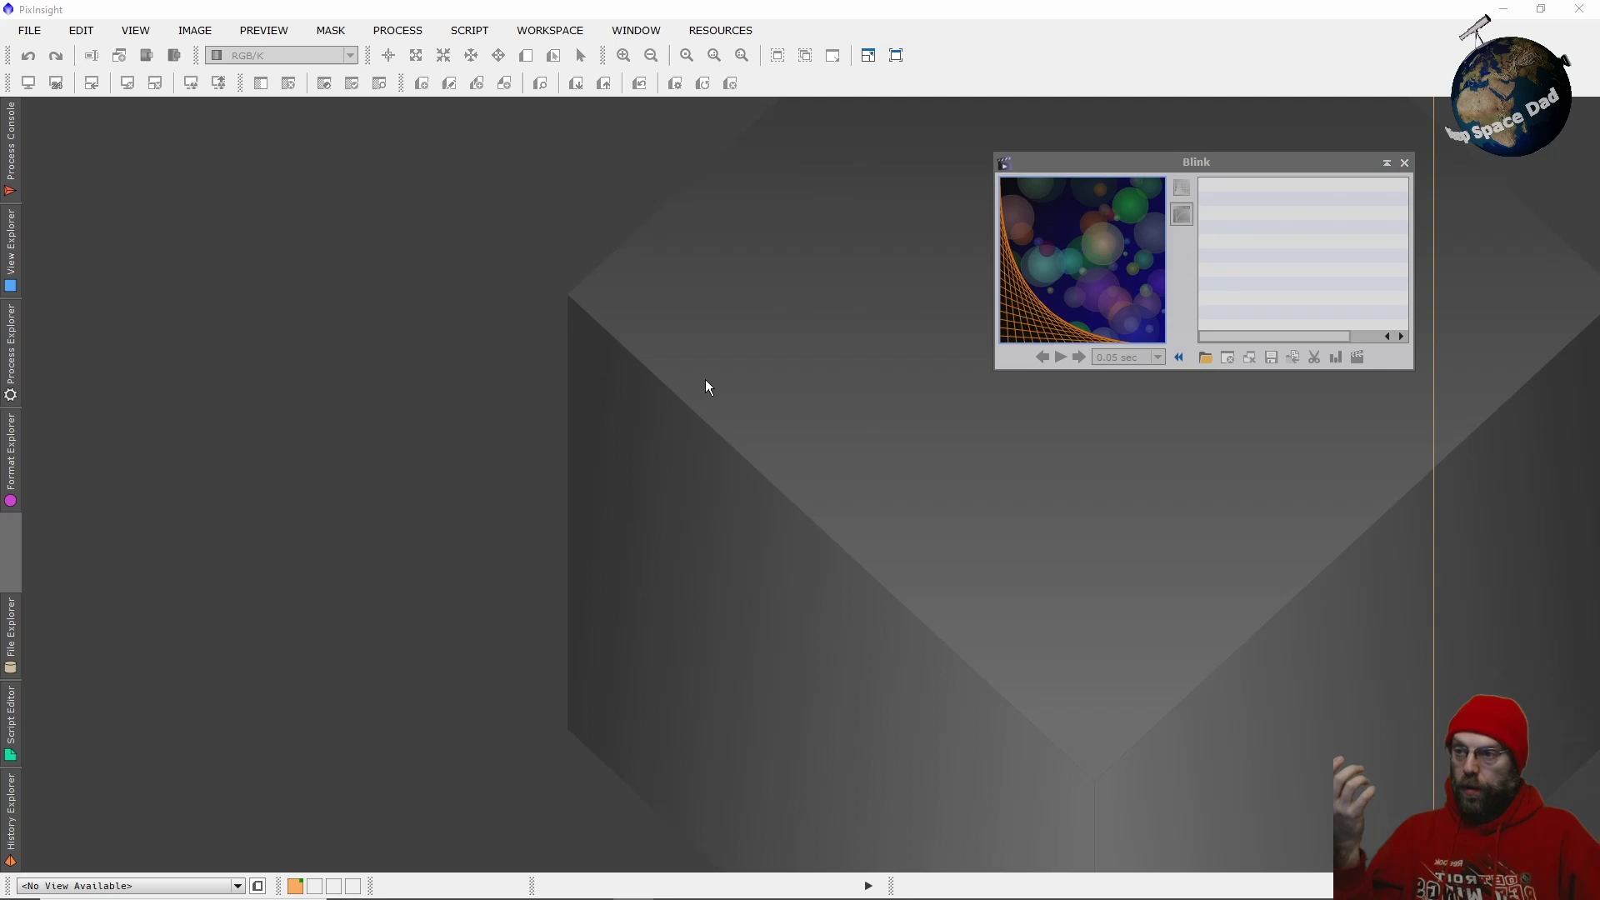
Select all frames from first to last in F:\Astro\JWST and load them into Blink
{"action": "left_click", "coordinate": [1205, 356]}
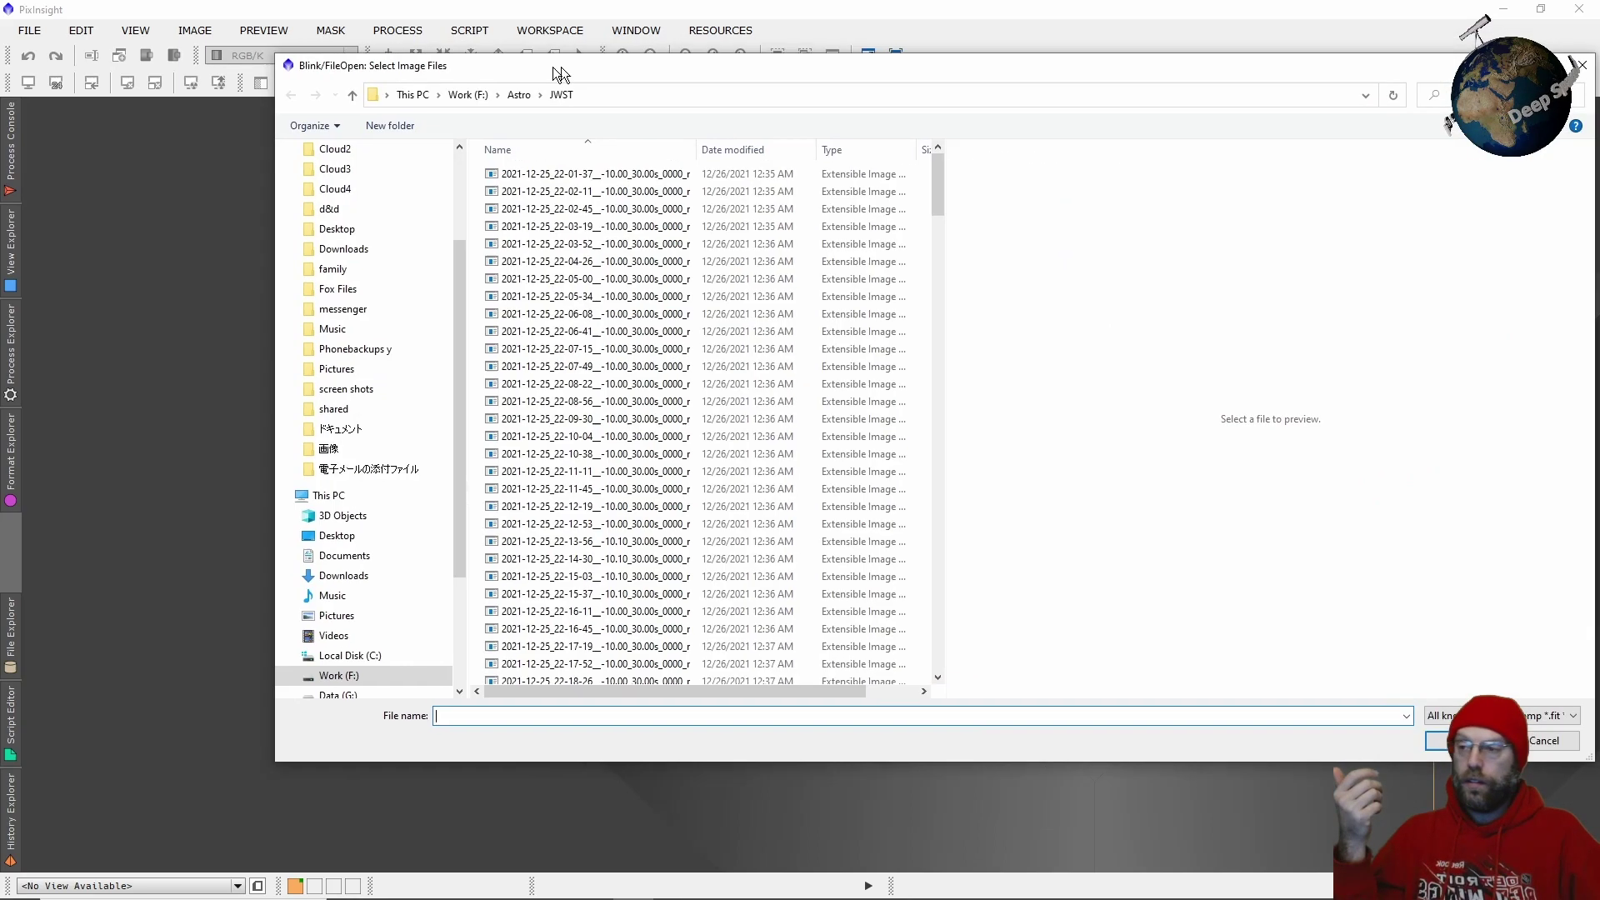
{"action": "left_click", "coordinate": [400, 197]}
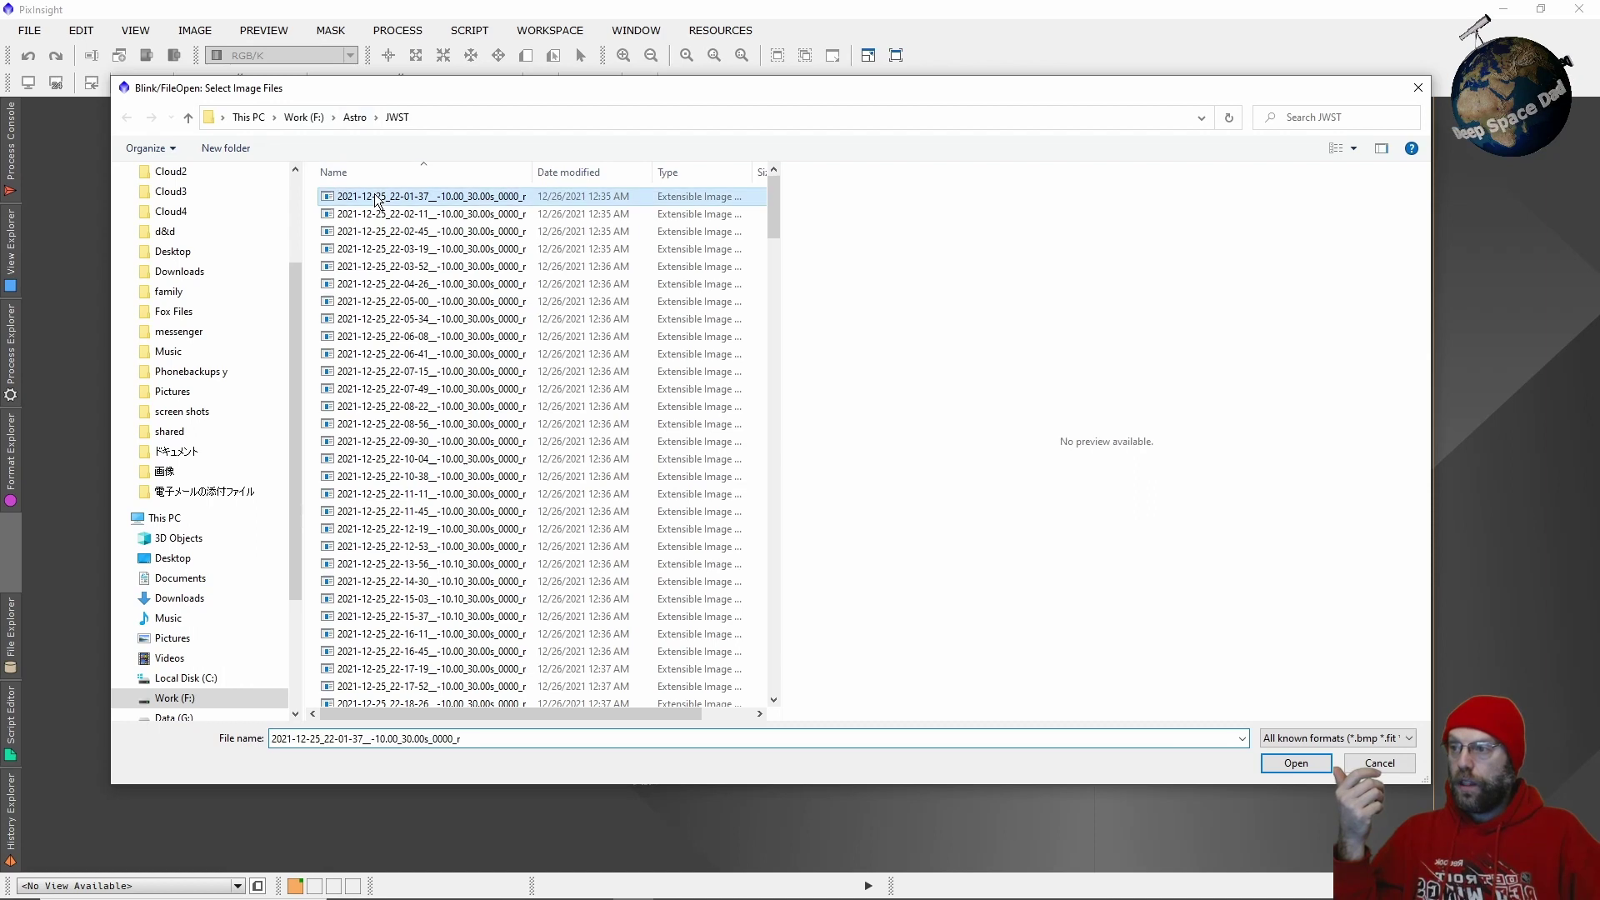
{"action": "left_click_drag", "start_coordinate": [767, 193], "coordinate": [754, 683]}
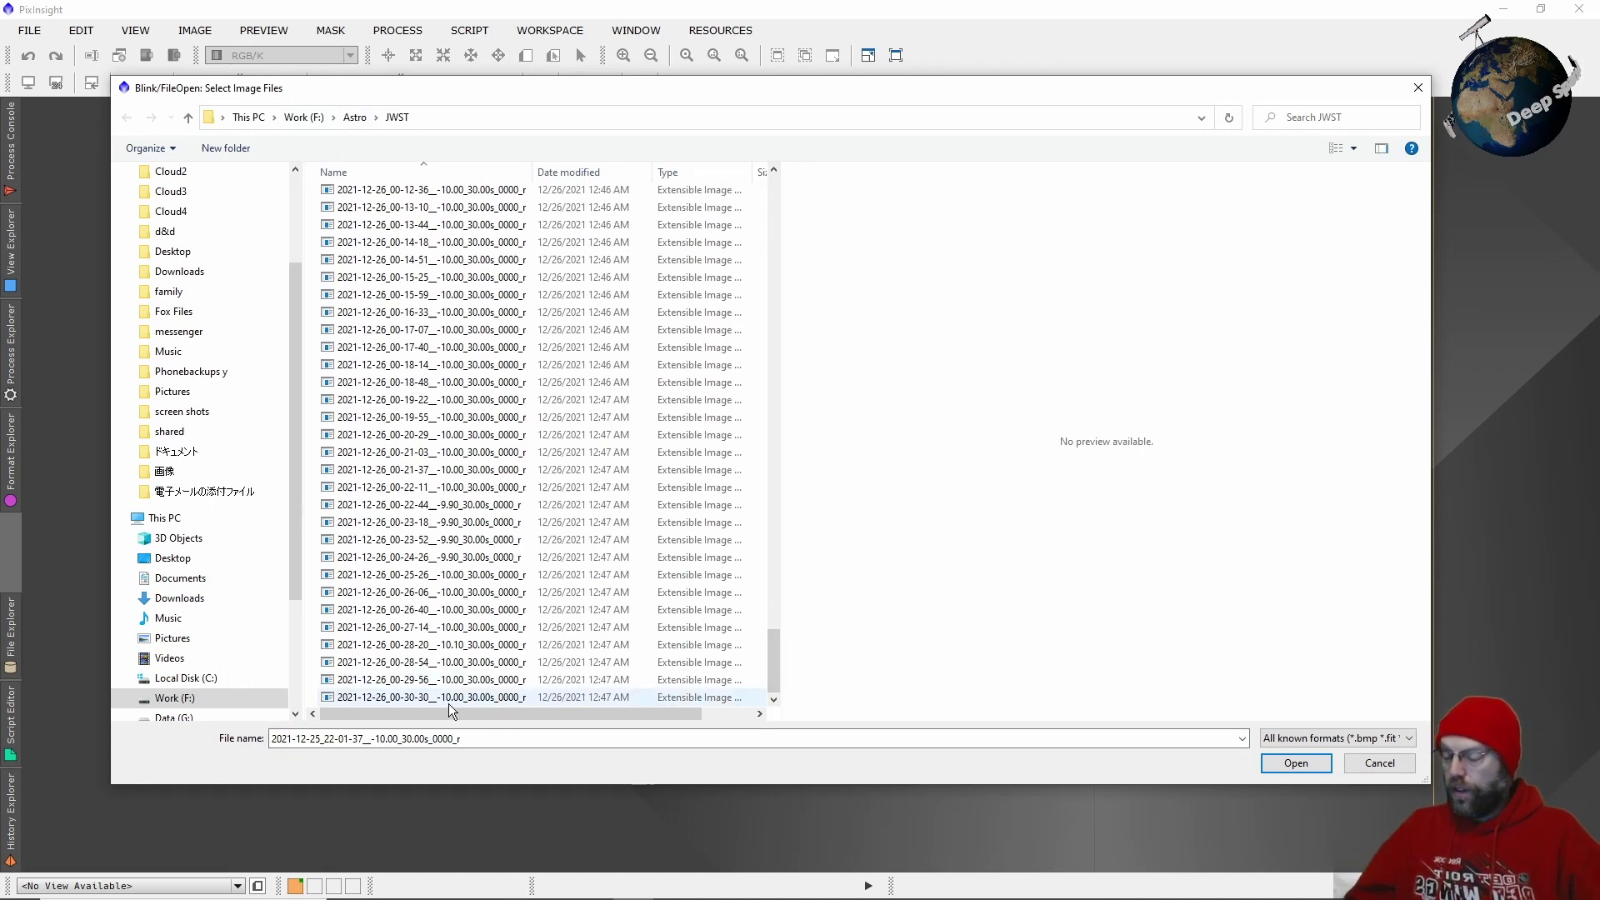
{"action": "left_click", "coordinate": [448, 703], "text": "shift"}
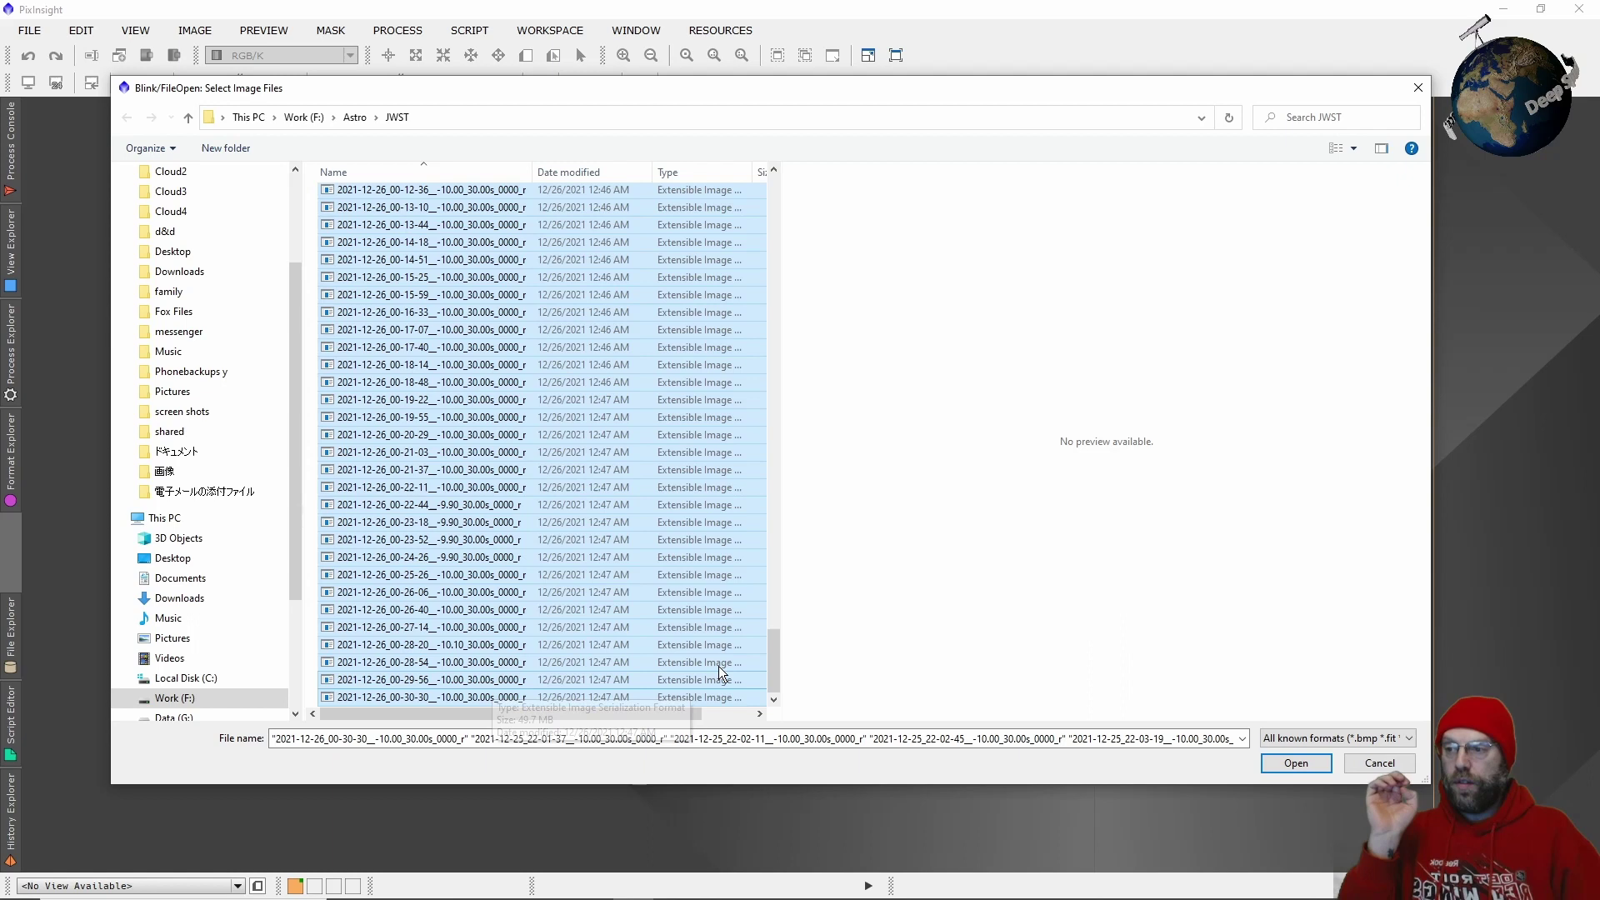
{"action": "left_click", "coordinate": [1295, 763]}
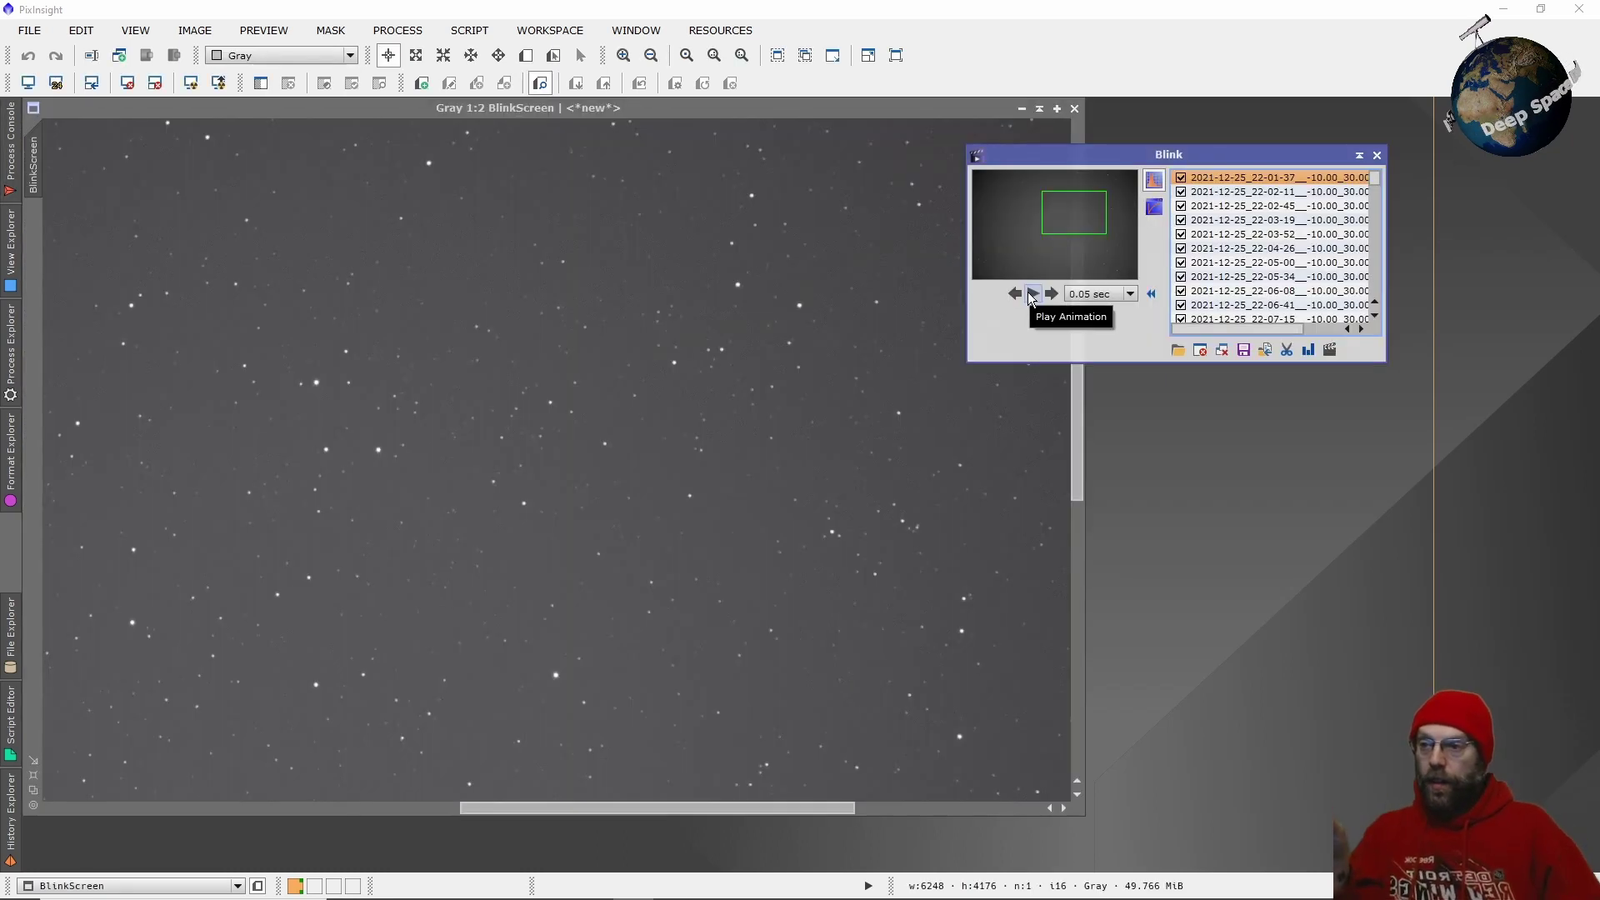
{"action": "left_click", "coordinate": [1030, 294]}
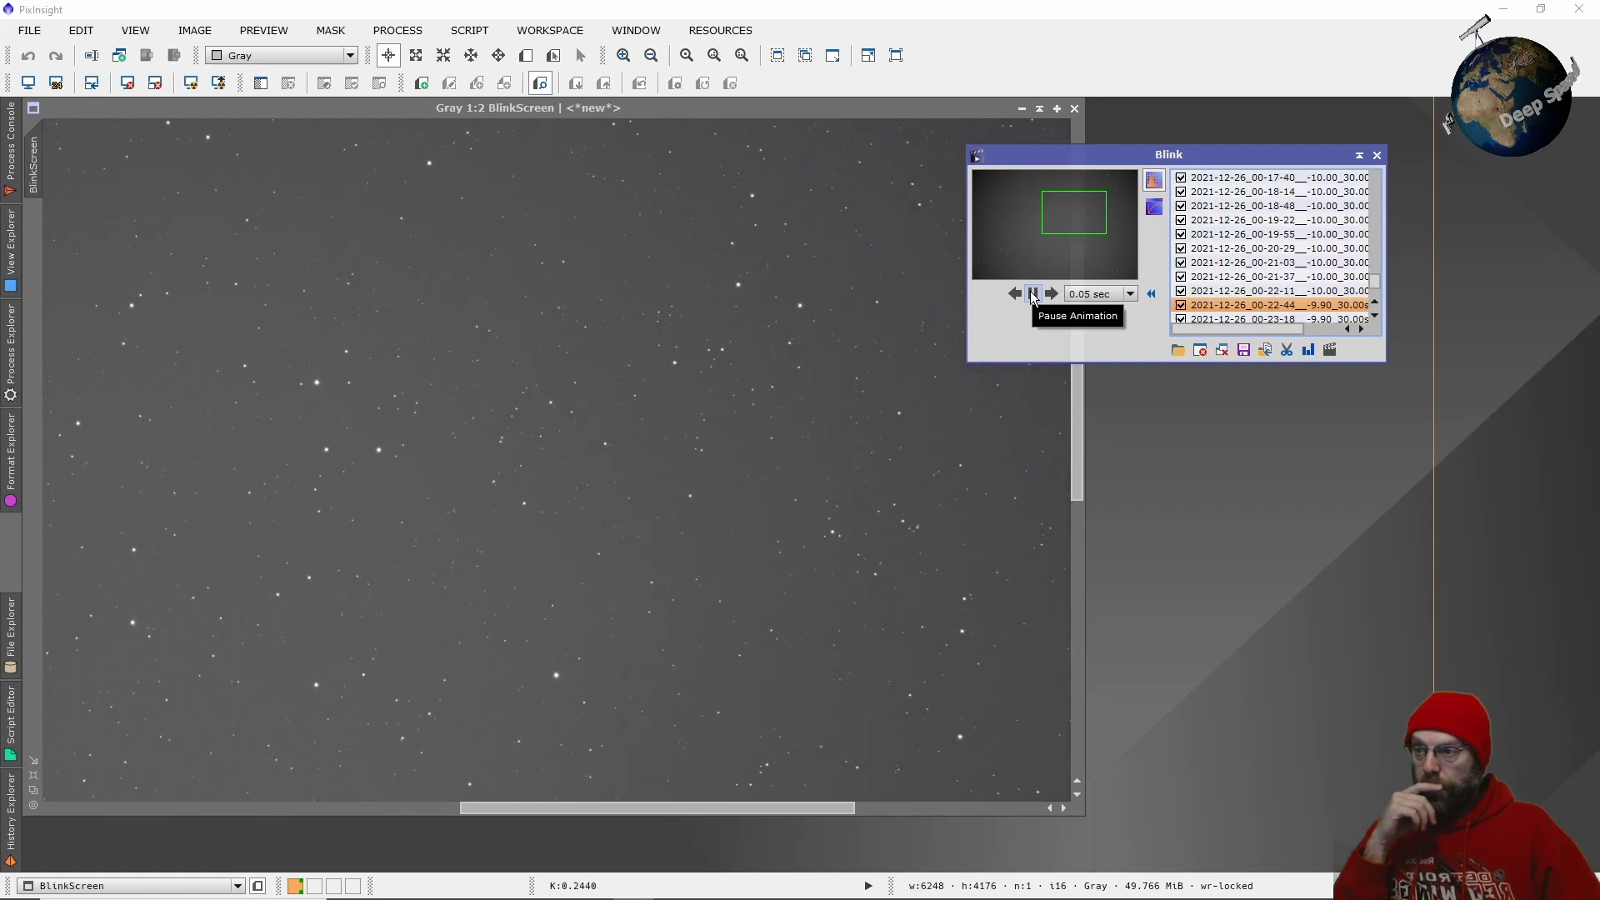
Pause Blink, zoom the star view in and out, and resume playback
{"action": "left_click", "coordinate": [1033, 295]}
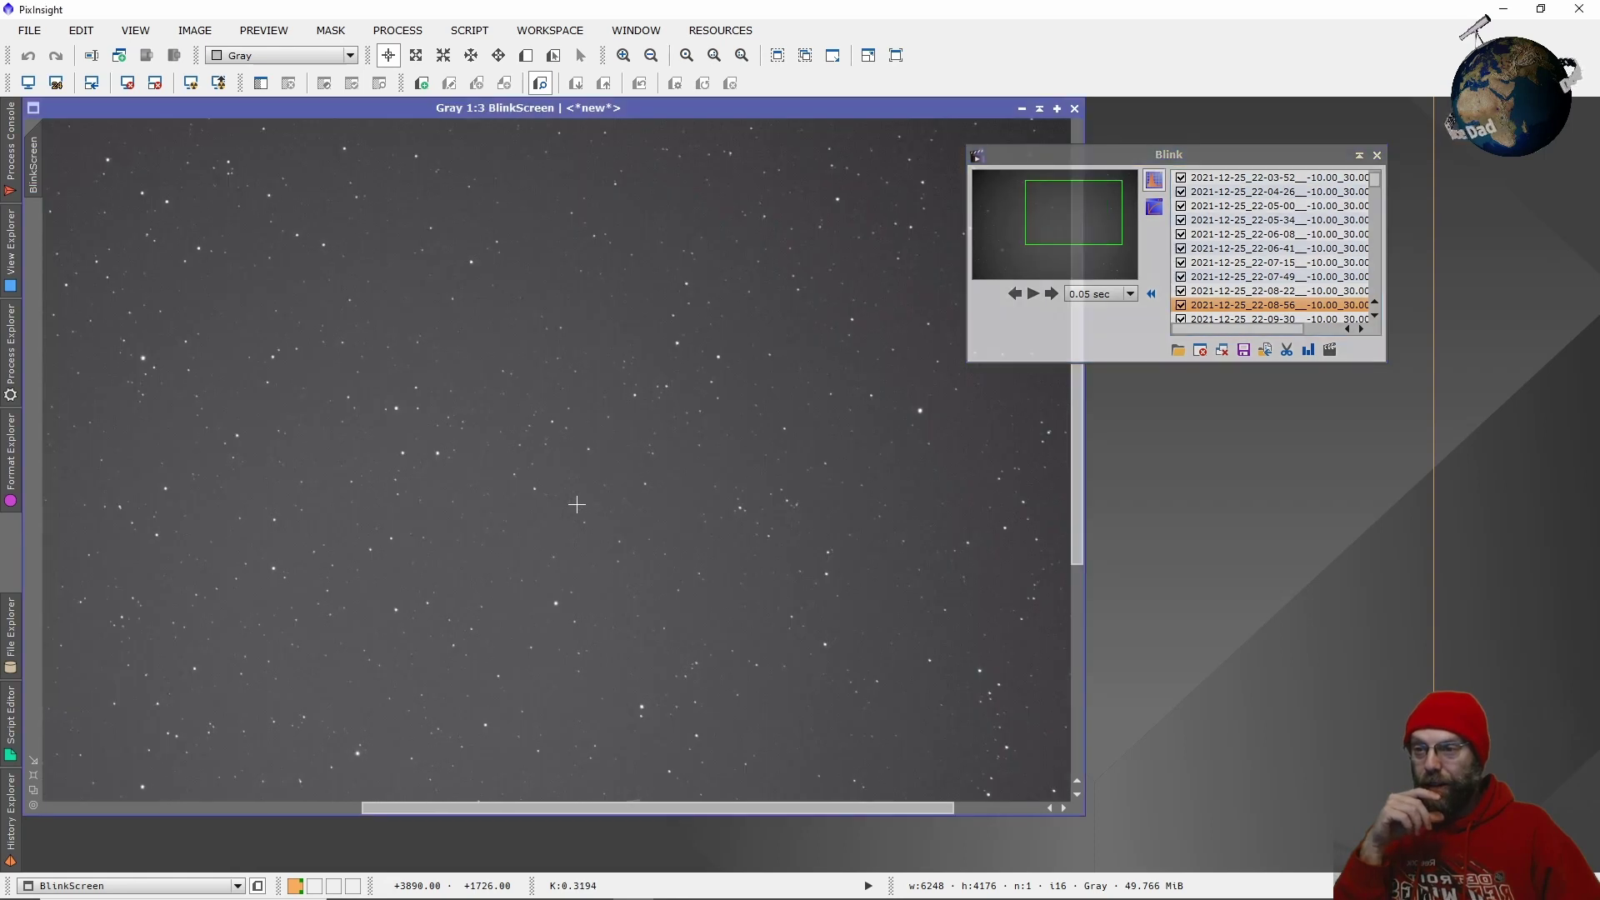
{"action": "left_click", "coordinate": [576, 504]}
{"action": "scroll", "coordinate": [577, 504], "scroll_direction": "up", "scroll_amount": 1}
{"action": "scroll", "coordinate": [577, 504], "scroll_direction": "down", "scroll_amount": 1}
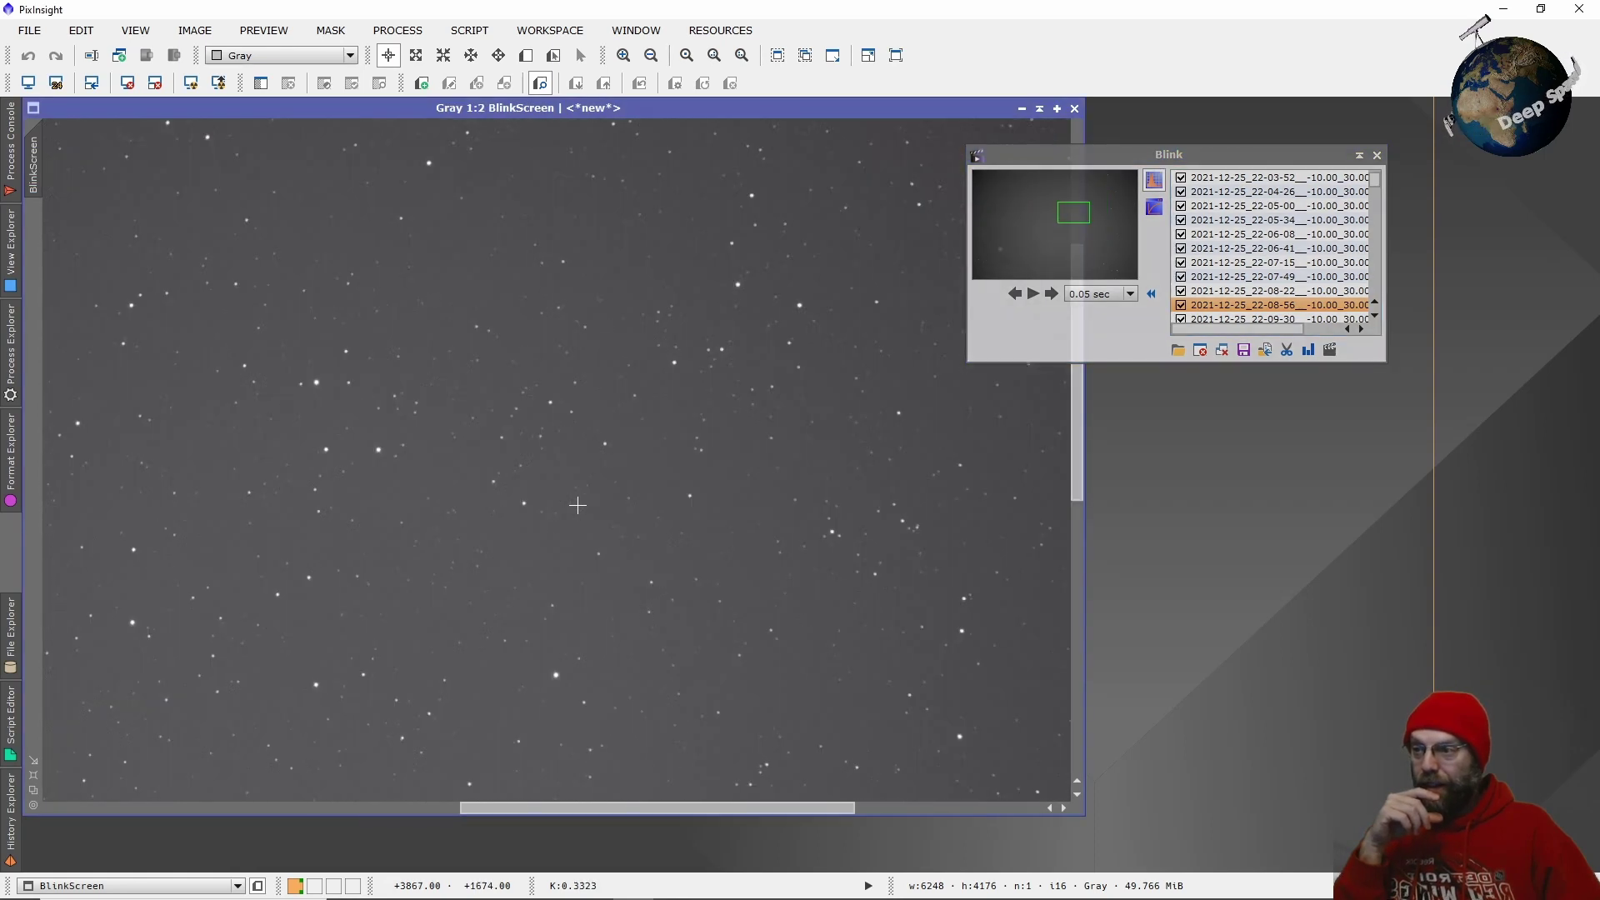
{"action": "left_click", "coordinate": [1033, 293]}
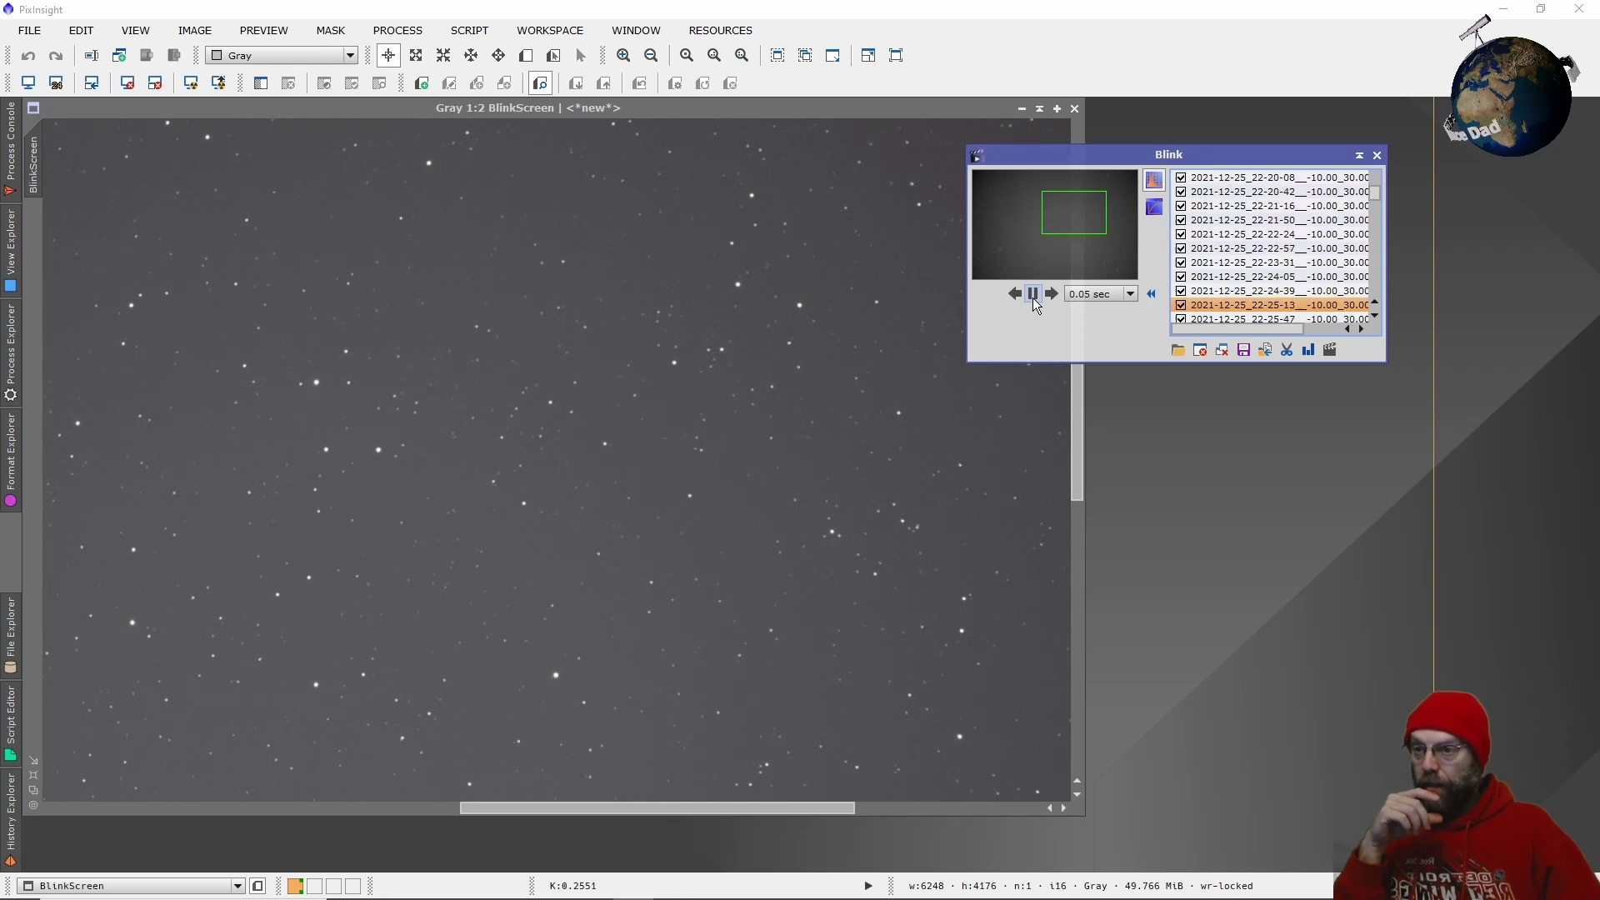
Stop at frame 22-28-14, pan the star field, and replay from frame 22-01-37
{"action": "left_click", "coordinate": [1033, 294]}
{"action": "left_click", "coordinate": [620, 582]}
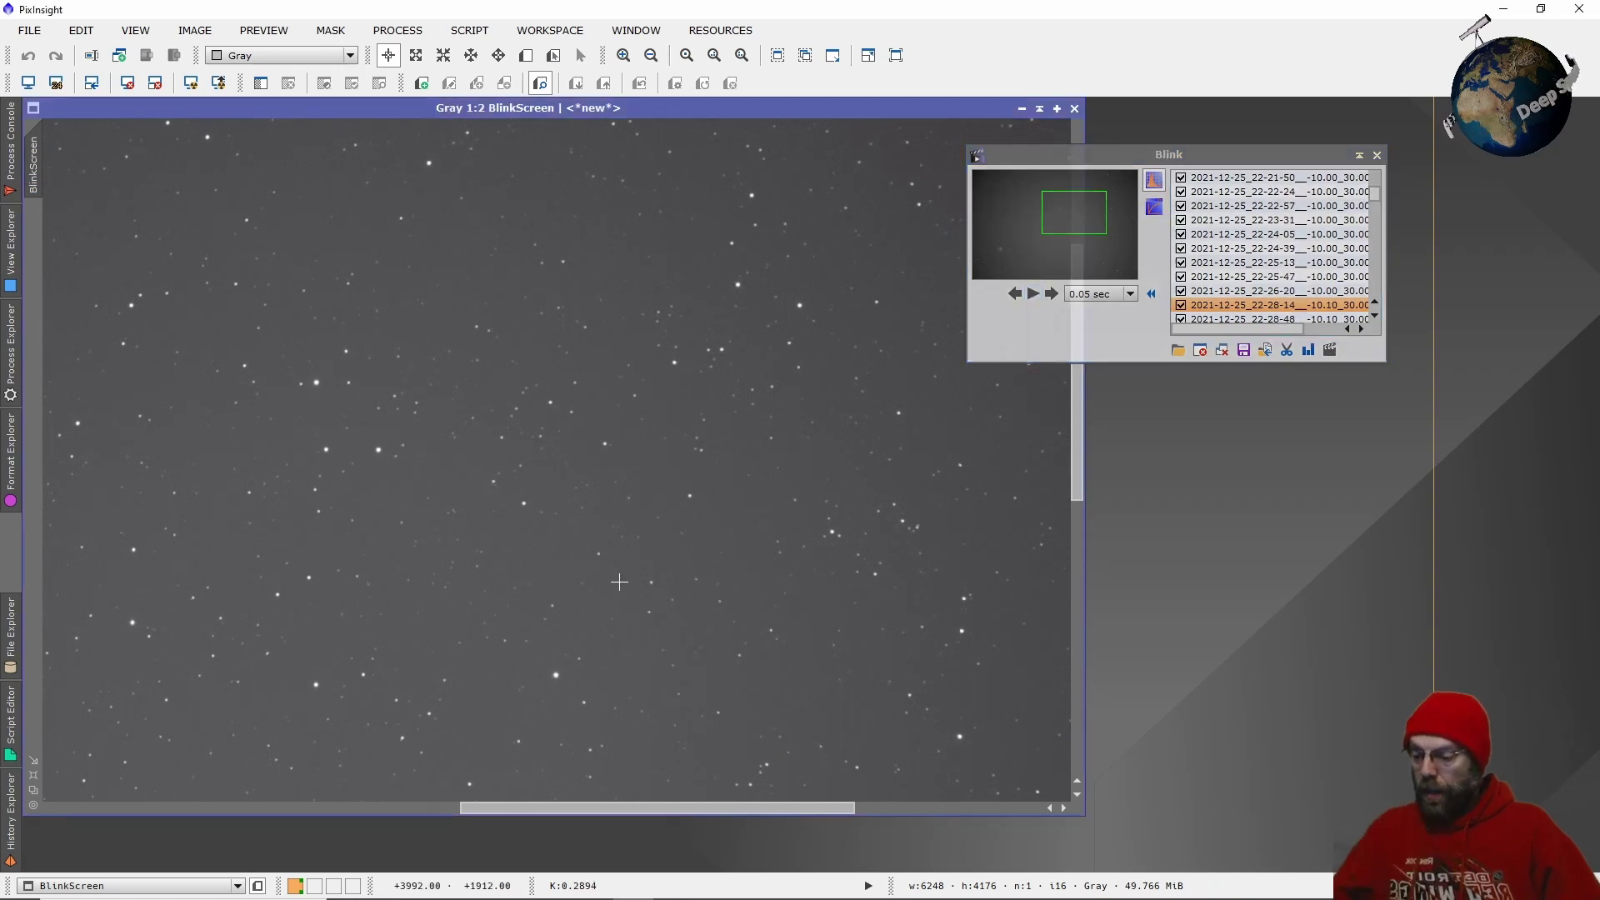
{"action": "key", "text": "space"}
{"action": "left_click_drag", "start_coordinate": [600, 575], "coordinate": [639, 496]}
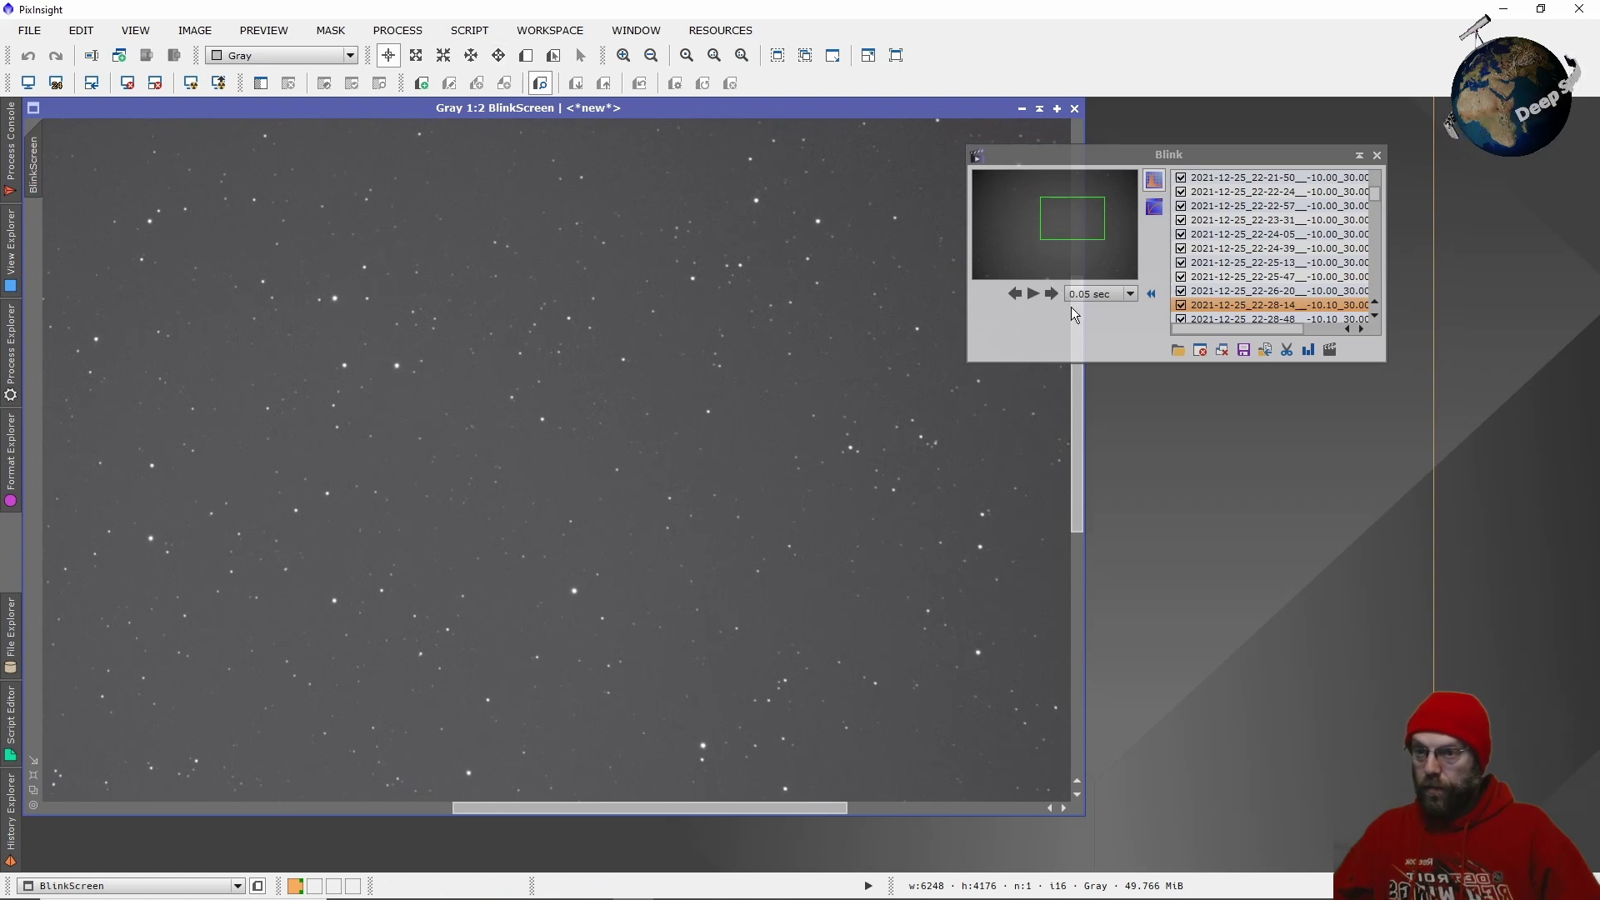
{"action": "left_click_drag", "start_coordinate": [1371, 197], "coordinate": [1372, 175]}
{"action": "left_click", "coordinate": [1331, 173]}
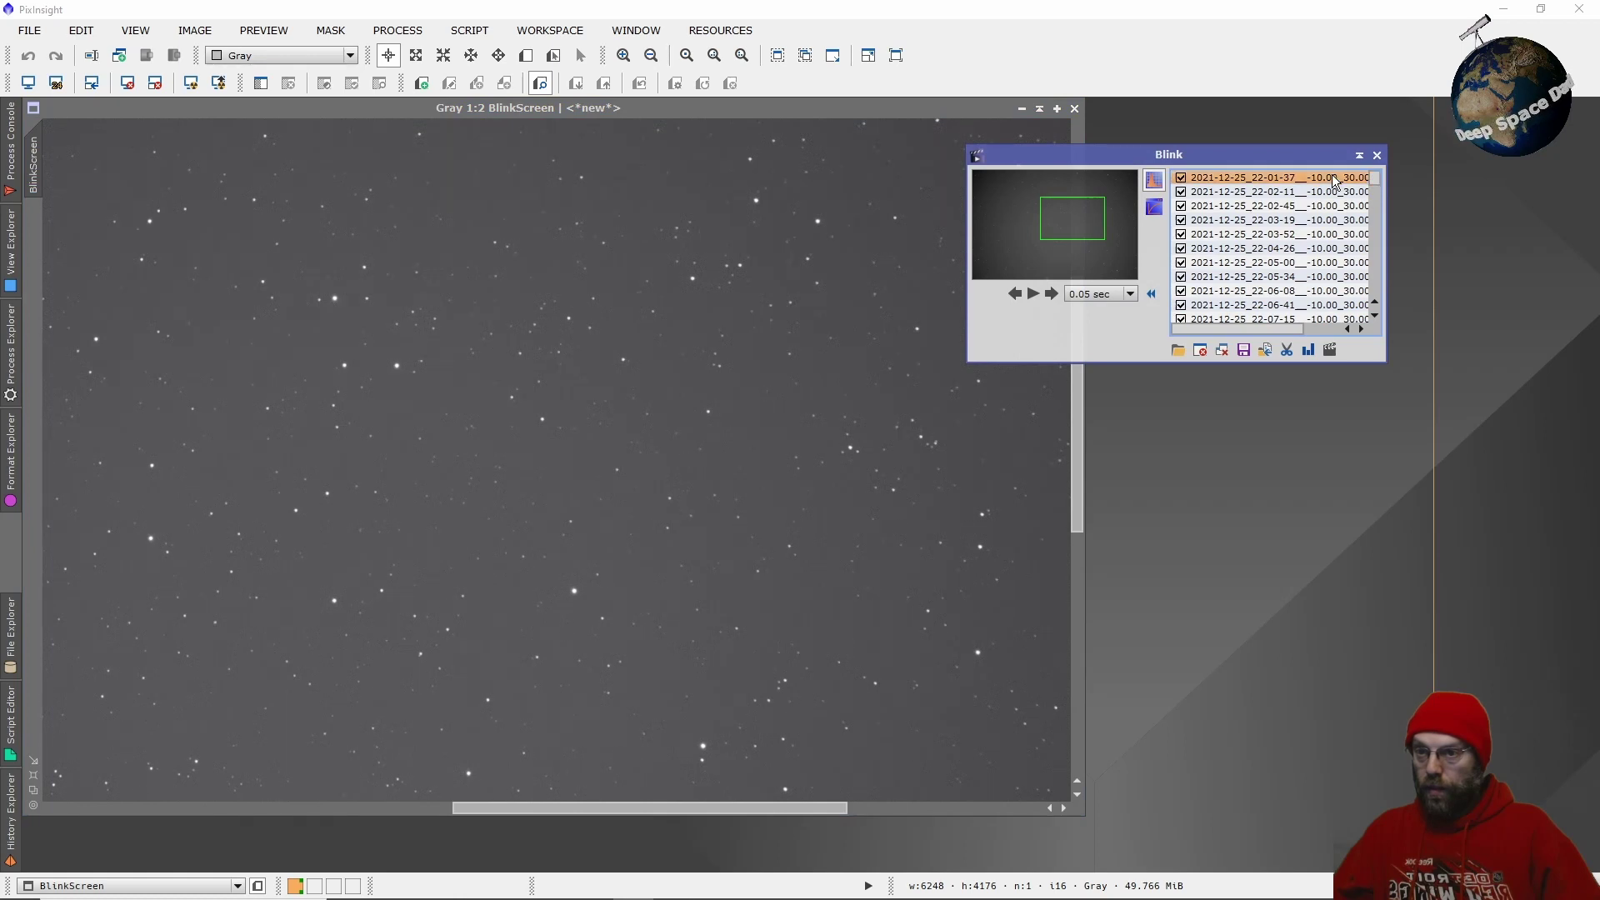
{"action": "left_click", "coordinate": [1033, 293]}
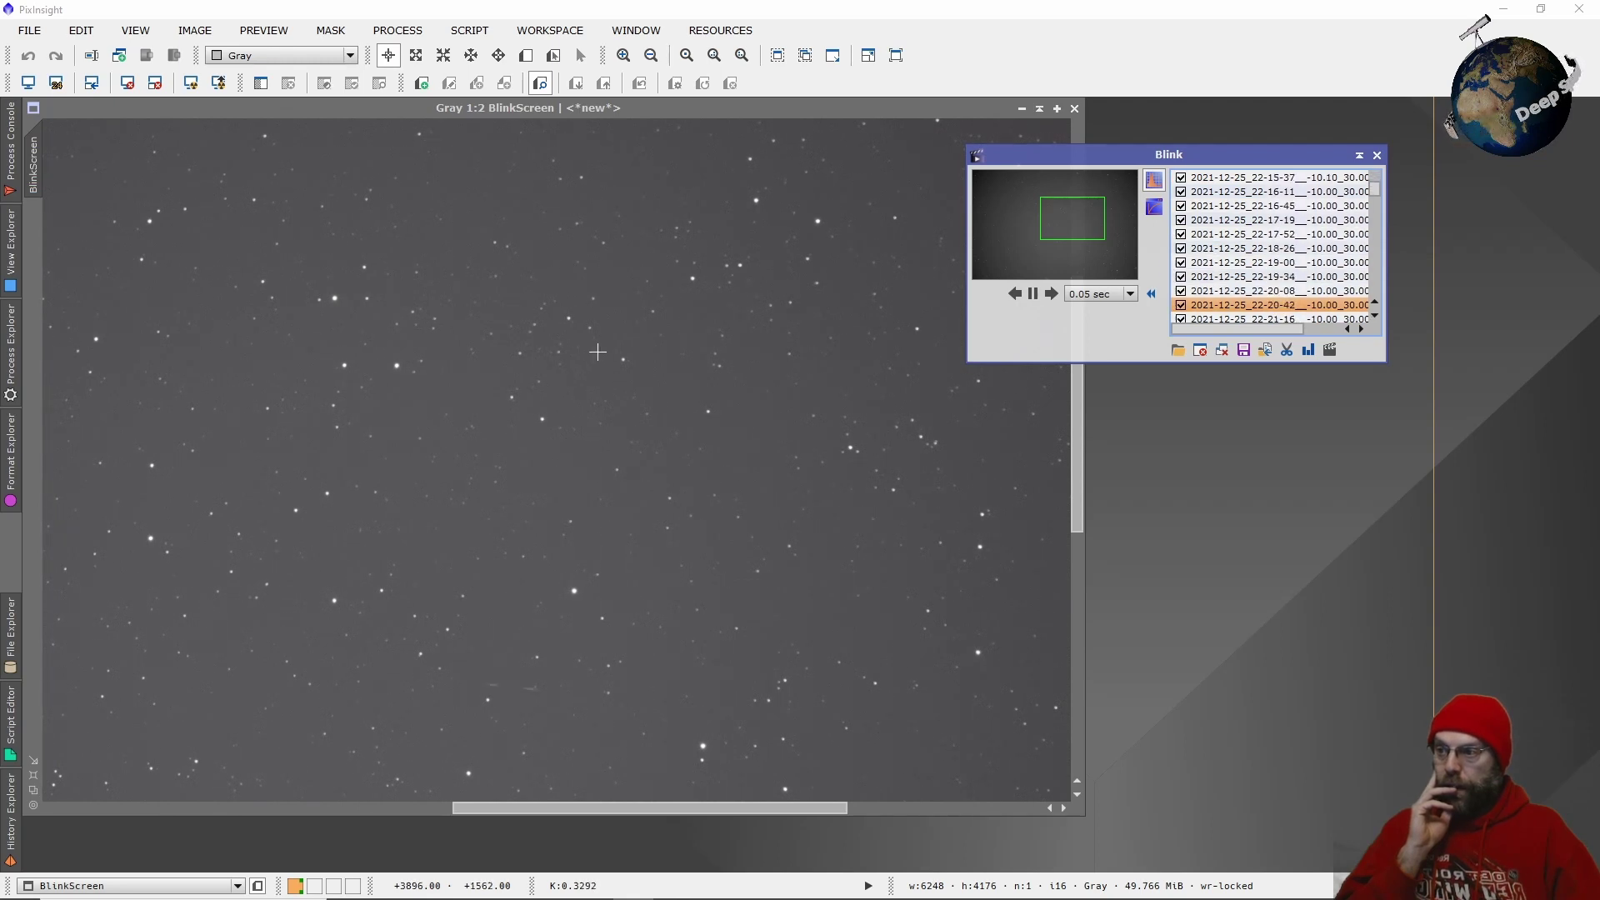
Pause Blink and pan the star field slightly to the right
{"action": "left_click", "coordinate": [1033, 295]}
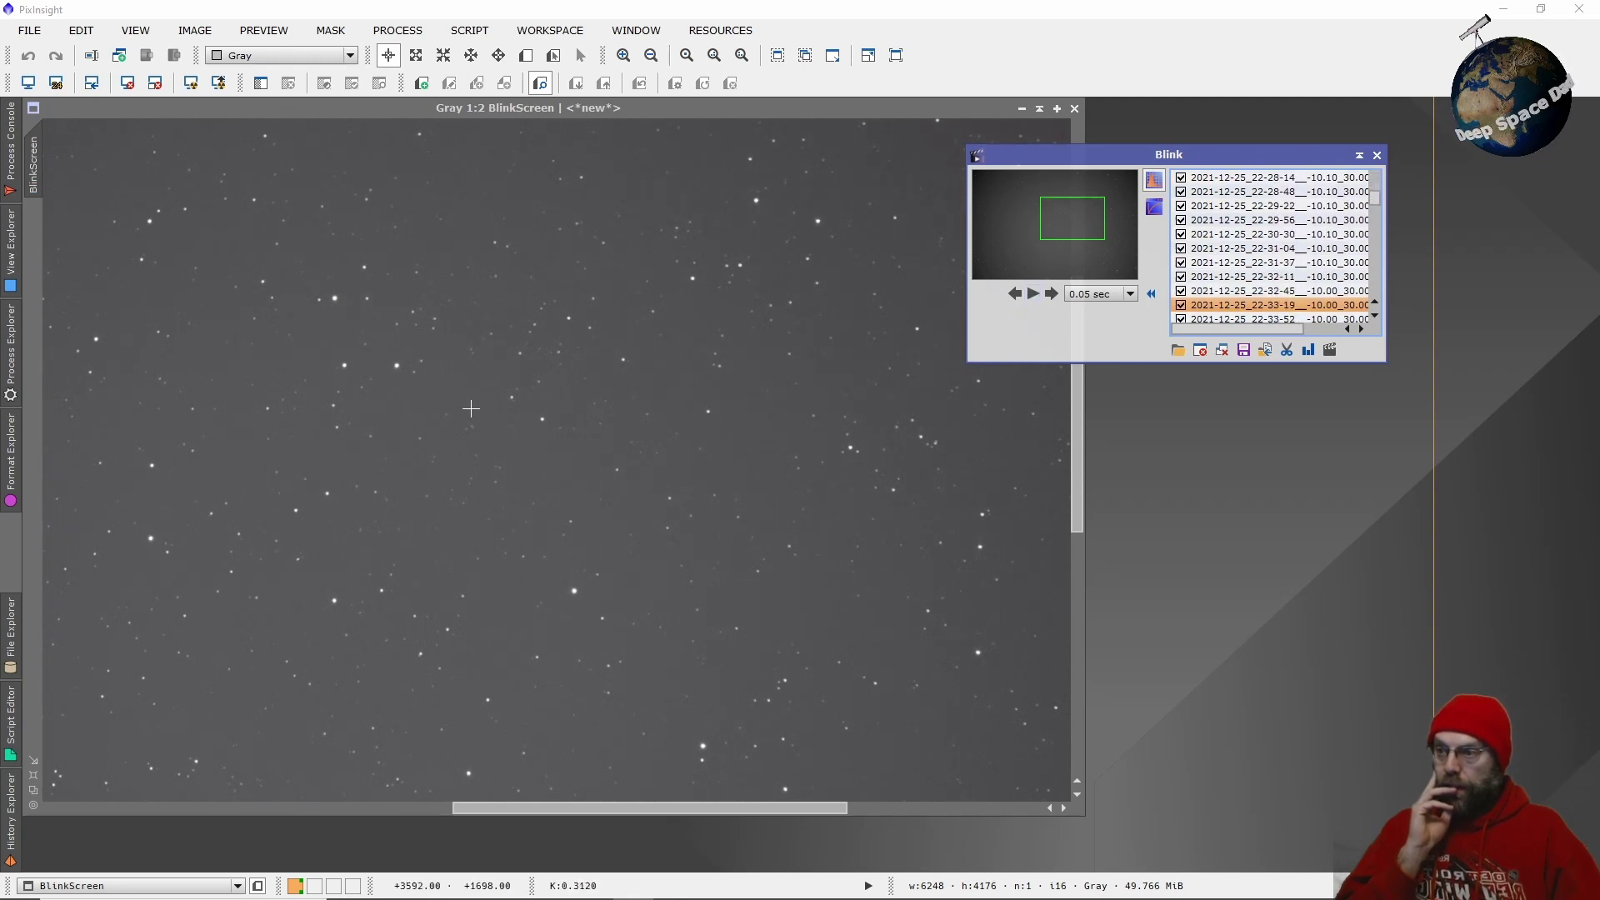
{"action": "left_click", "coordinate": [465, 417]}
{"action": "left_click", "coordinate": [500, 418]}
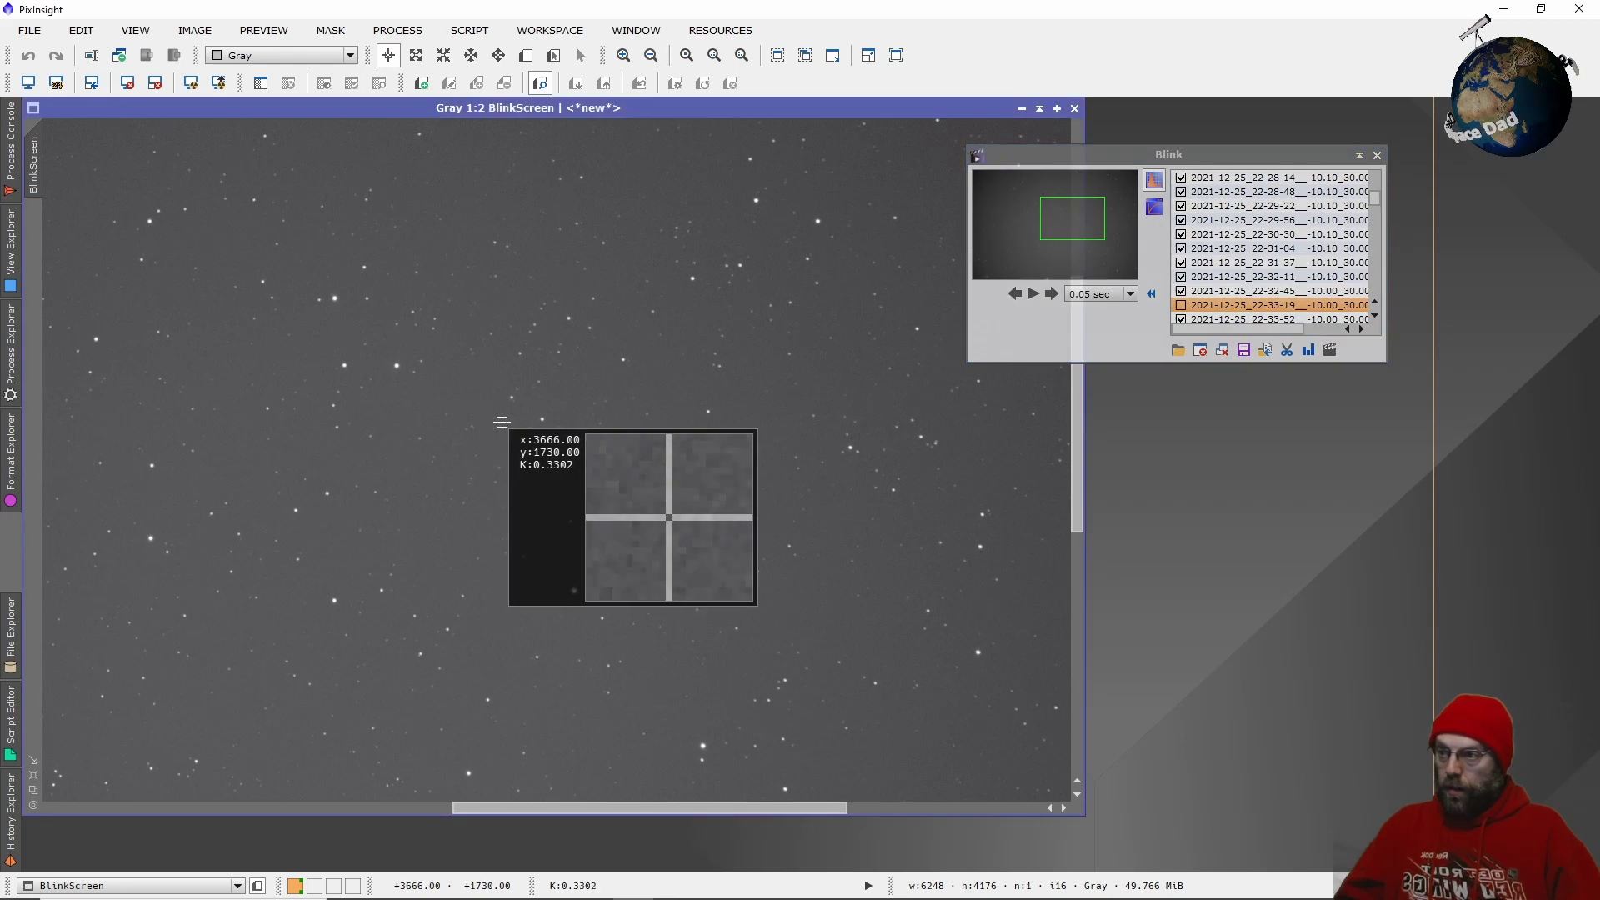
{"action": "key", "text": "space"}
{"action": "left_click_drag", "start_coordinate": [500, 421], "coordinate": [610, 407]}
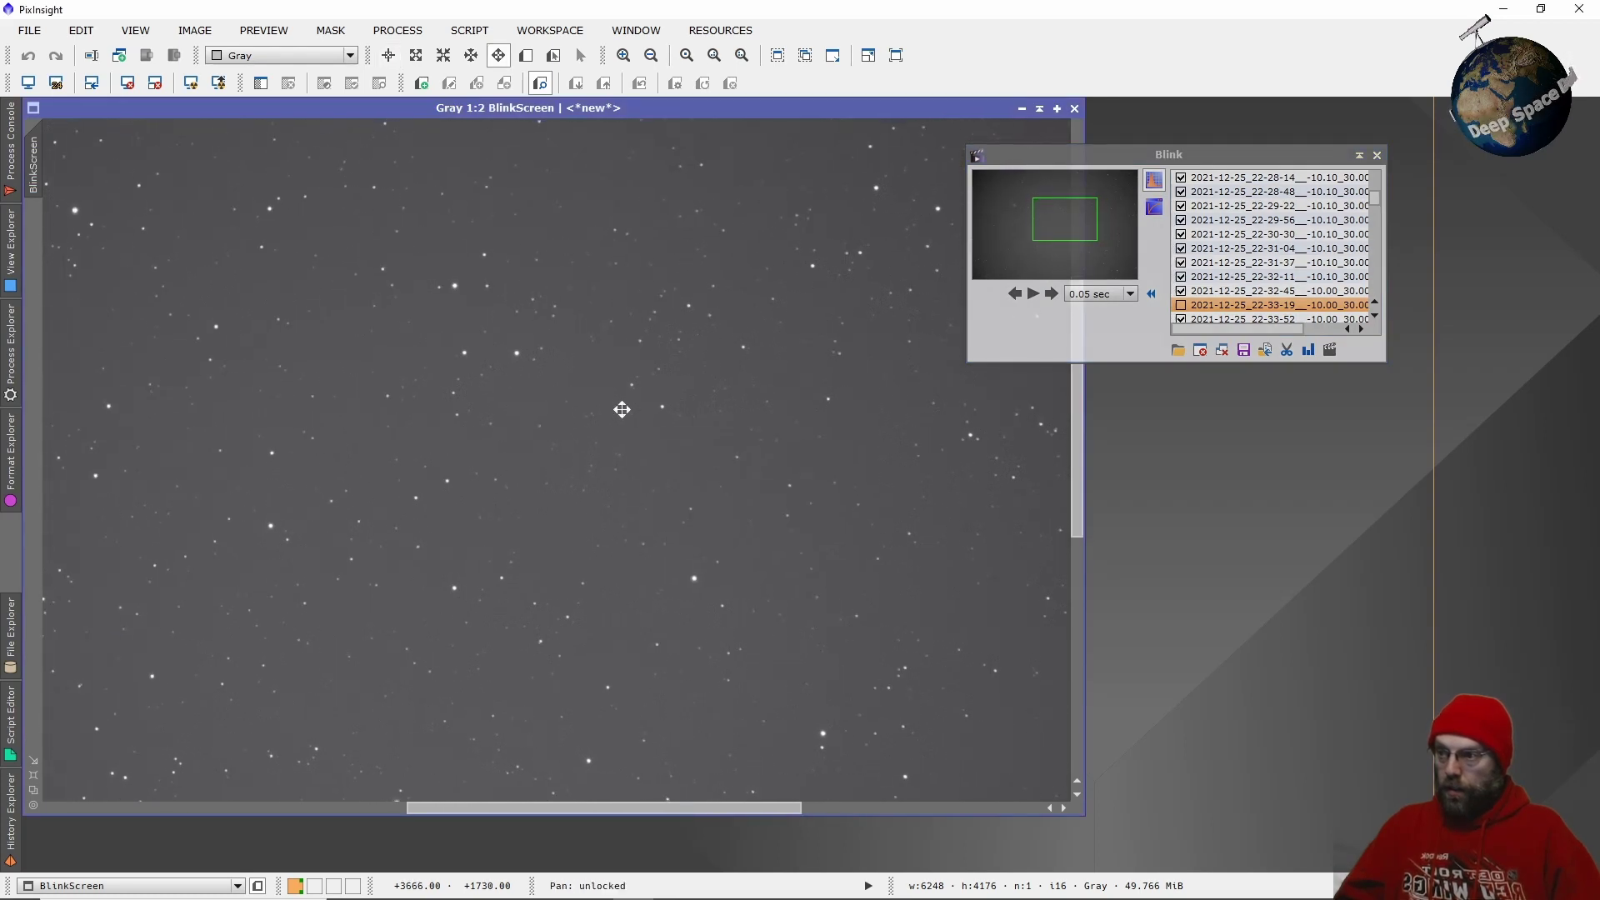
{"action": "left_click_drag", "start_coordinate": [620, 408], "coordinate": [621, 403]}
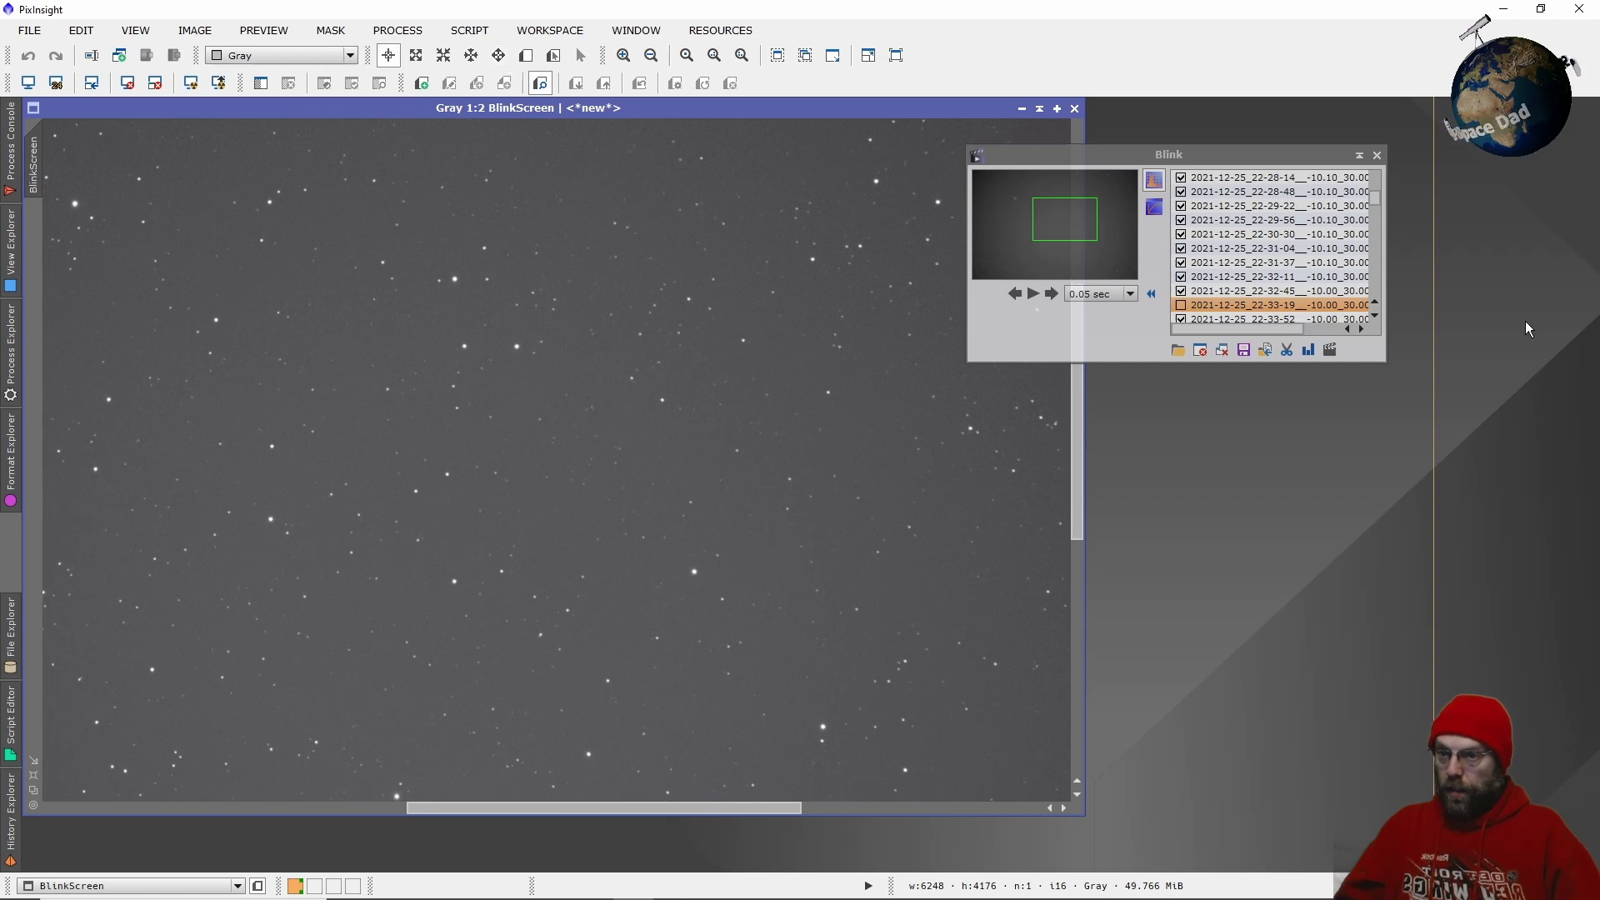
Replay from the first frame, stop on 22-05-34, and move the Blink window upper right
{"action": "left_click", "coordinate": [1378, 198]}
{"action": "key", "text": "Home"}
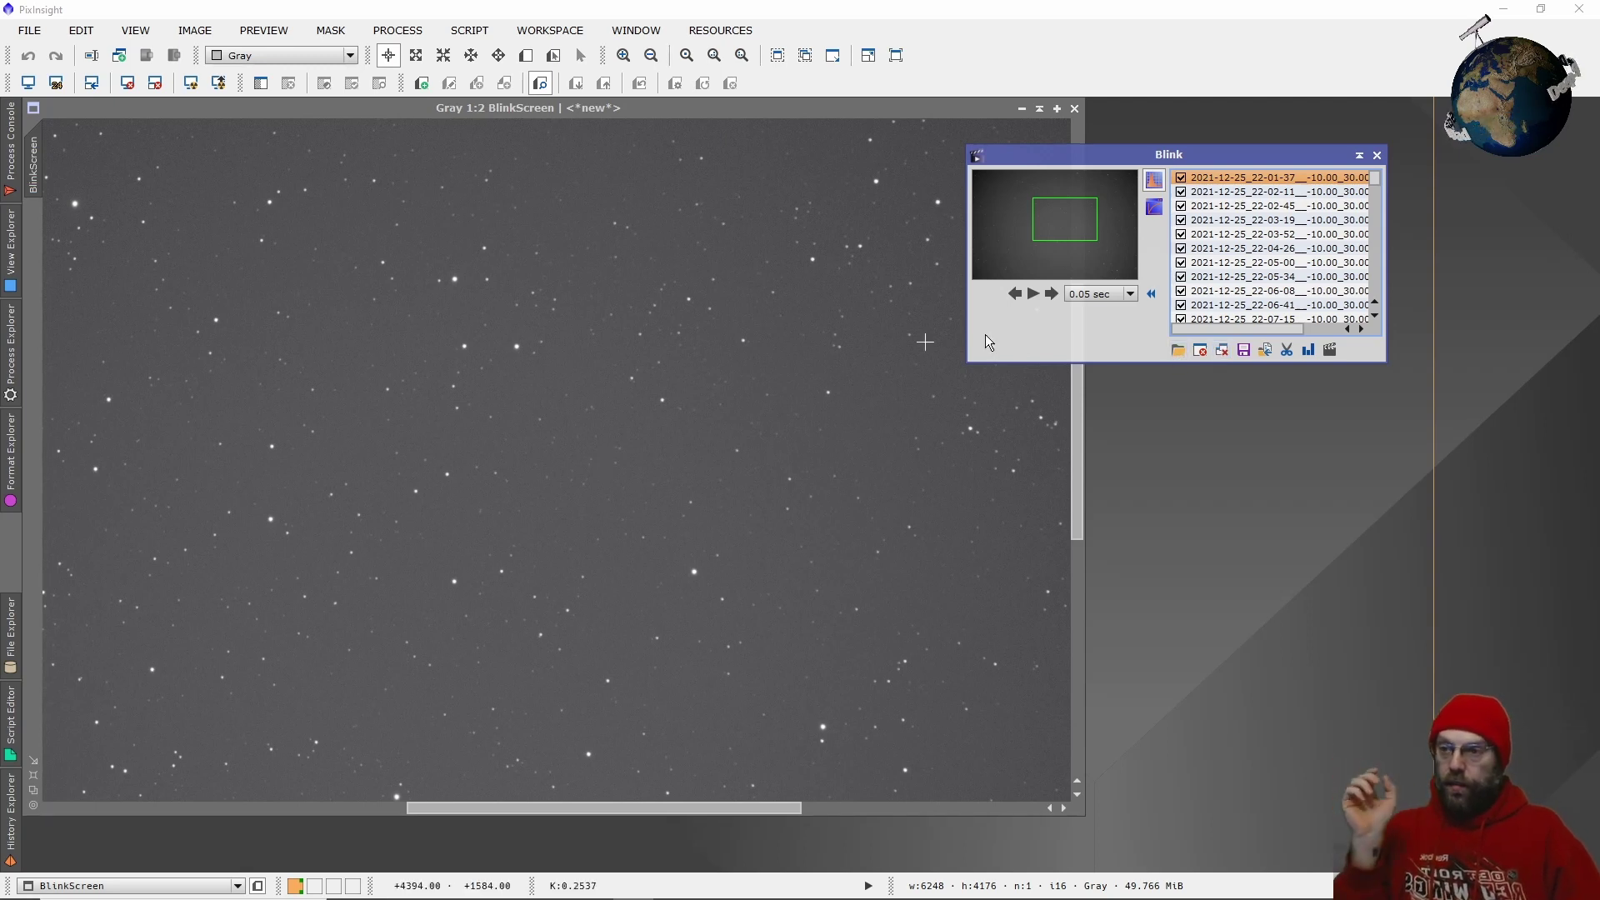
{"action": "left_click", "coordinate": [1032, 296]}
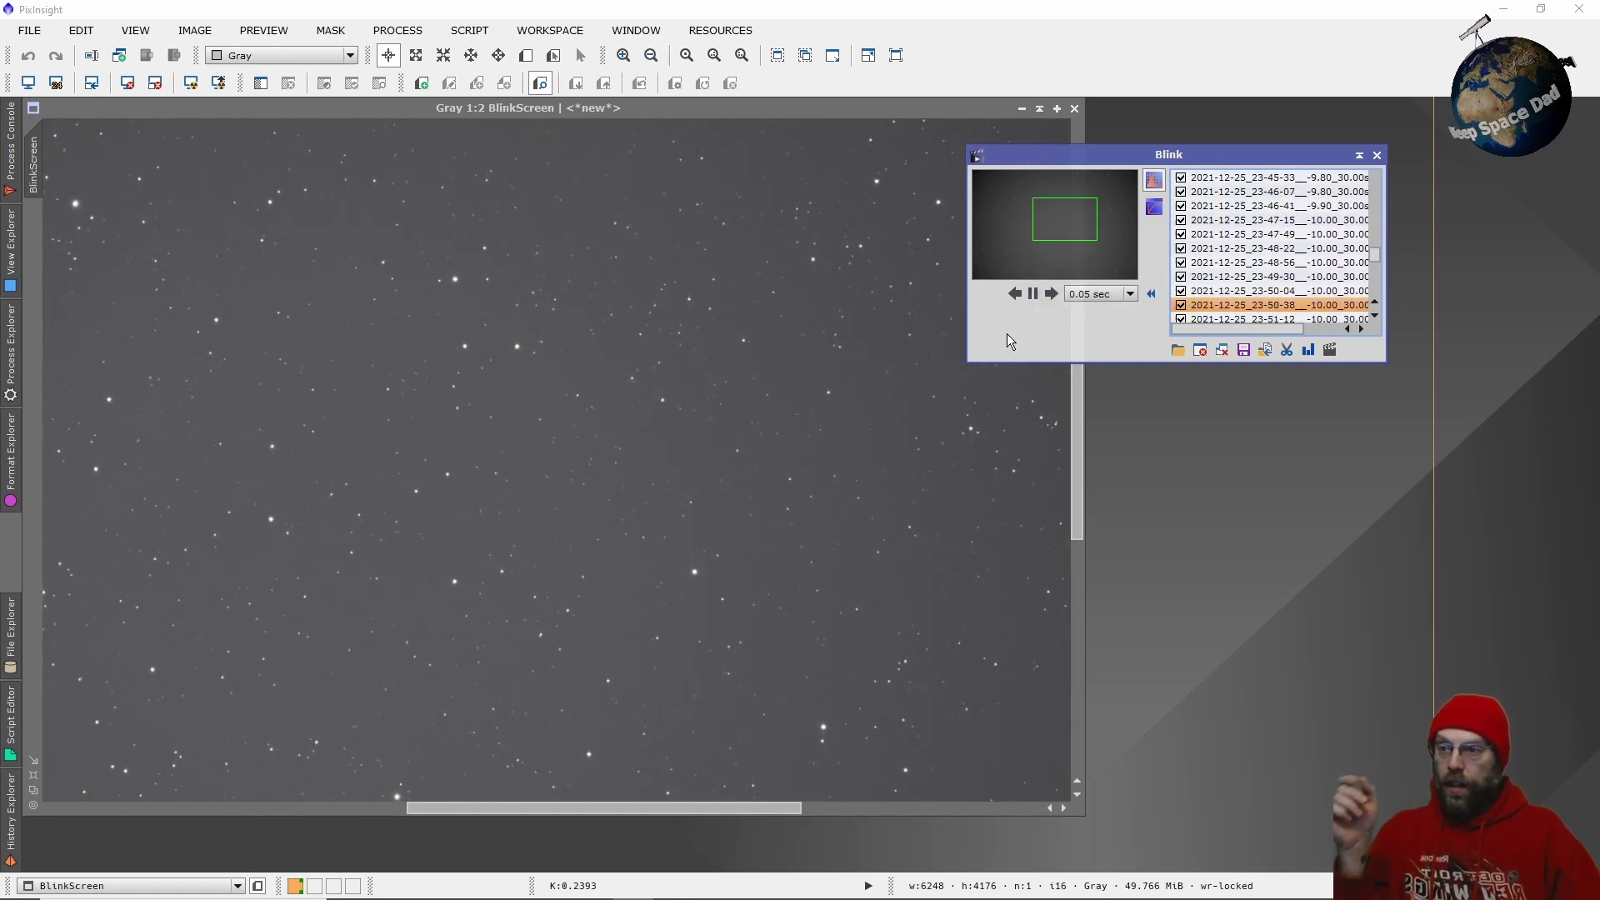
{"action": "left_click", "coordinate": [1032, 293]}
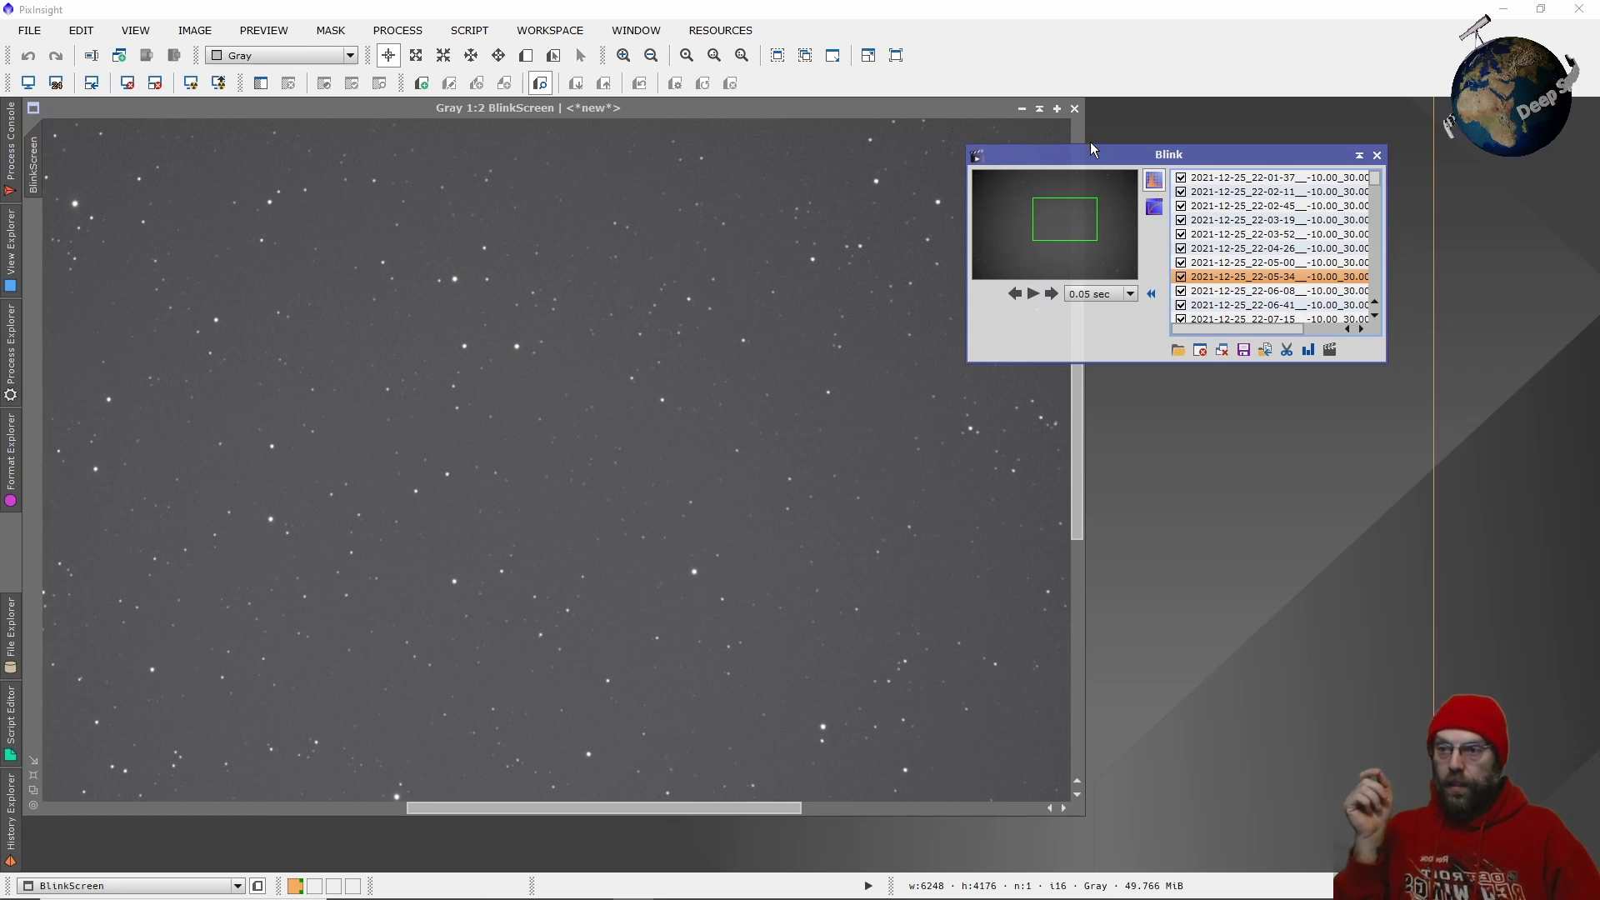
{"action": "left_click_drag", "start_coordinate": [1090, 149], "coordinate": [1228, 124]}
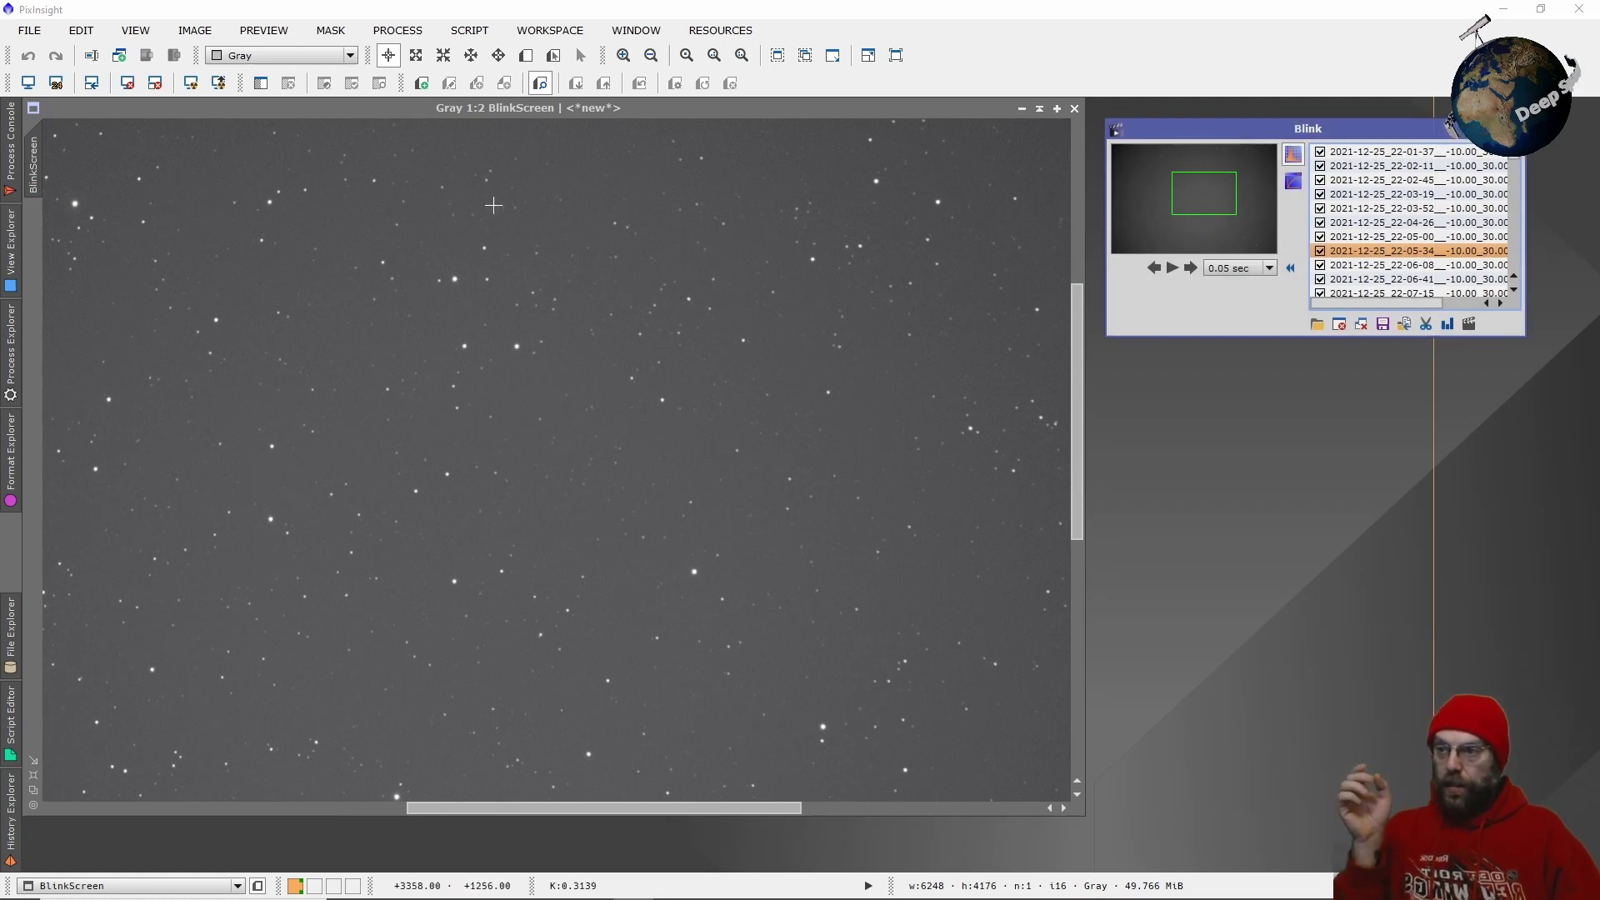
Open CometAlignment from PROCESS > ImageRegistration and move its window right
{"action": "left_click", "coordinate": [419, 37]}
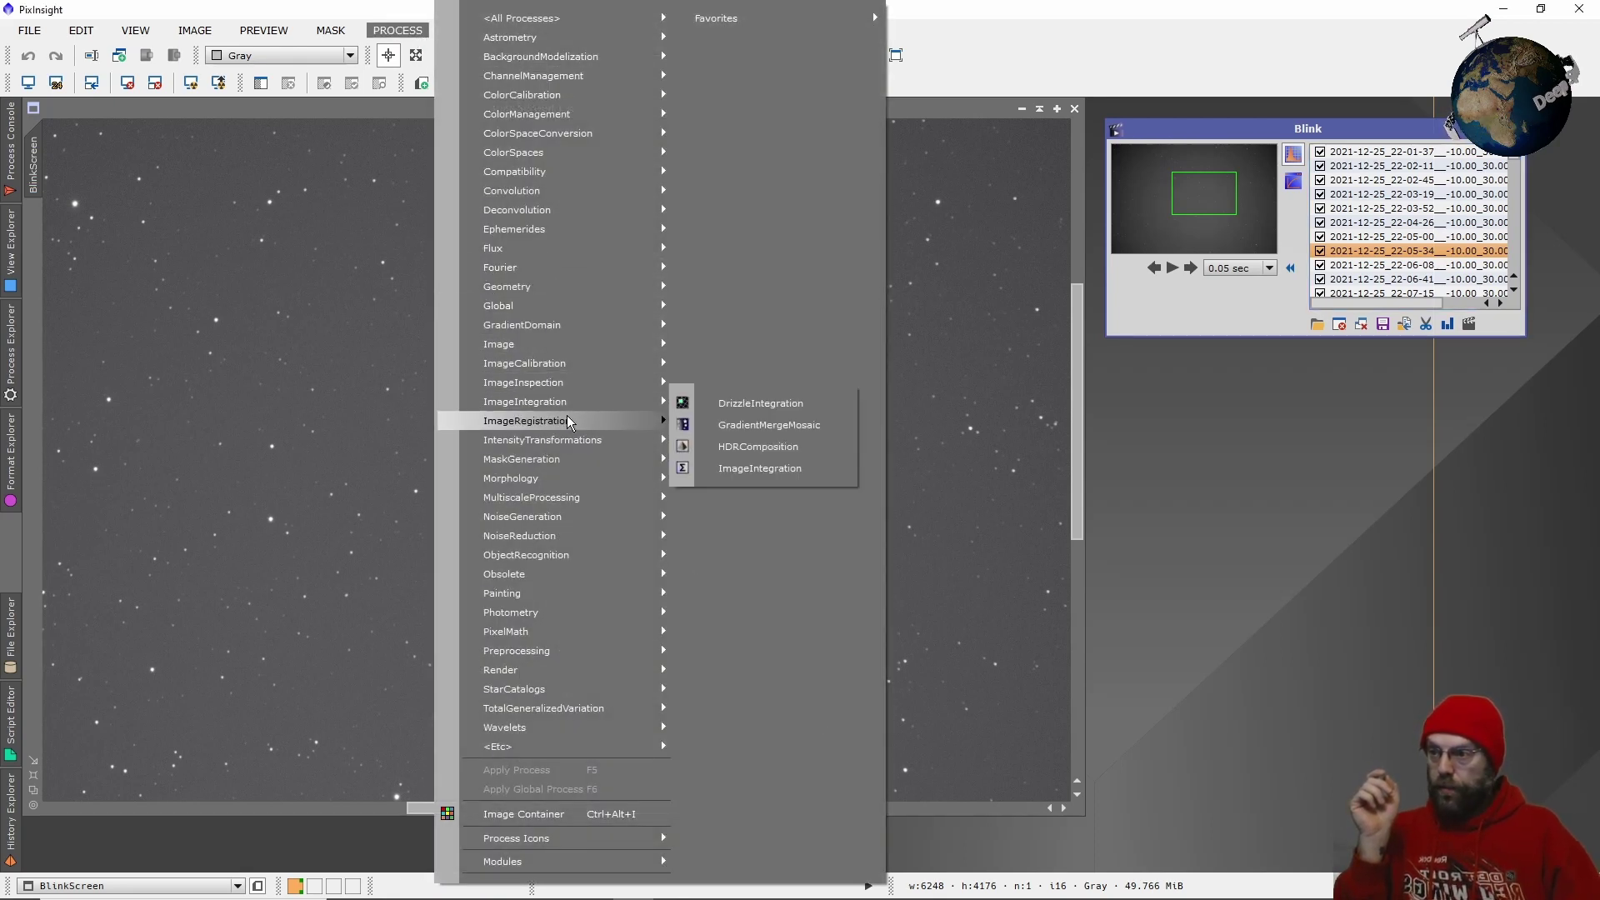
{"action": "mouse_move", "coordinate": [583, 420]}
{"action": "left_click", "coordinate": [755, 422]}
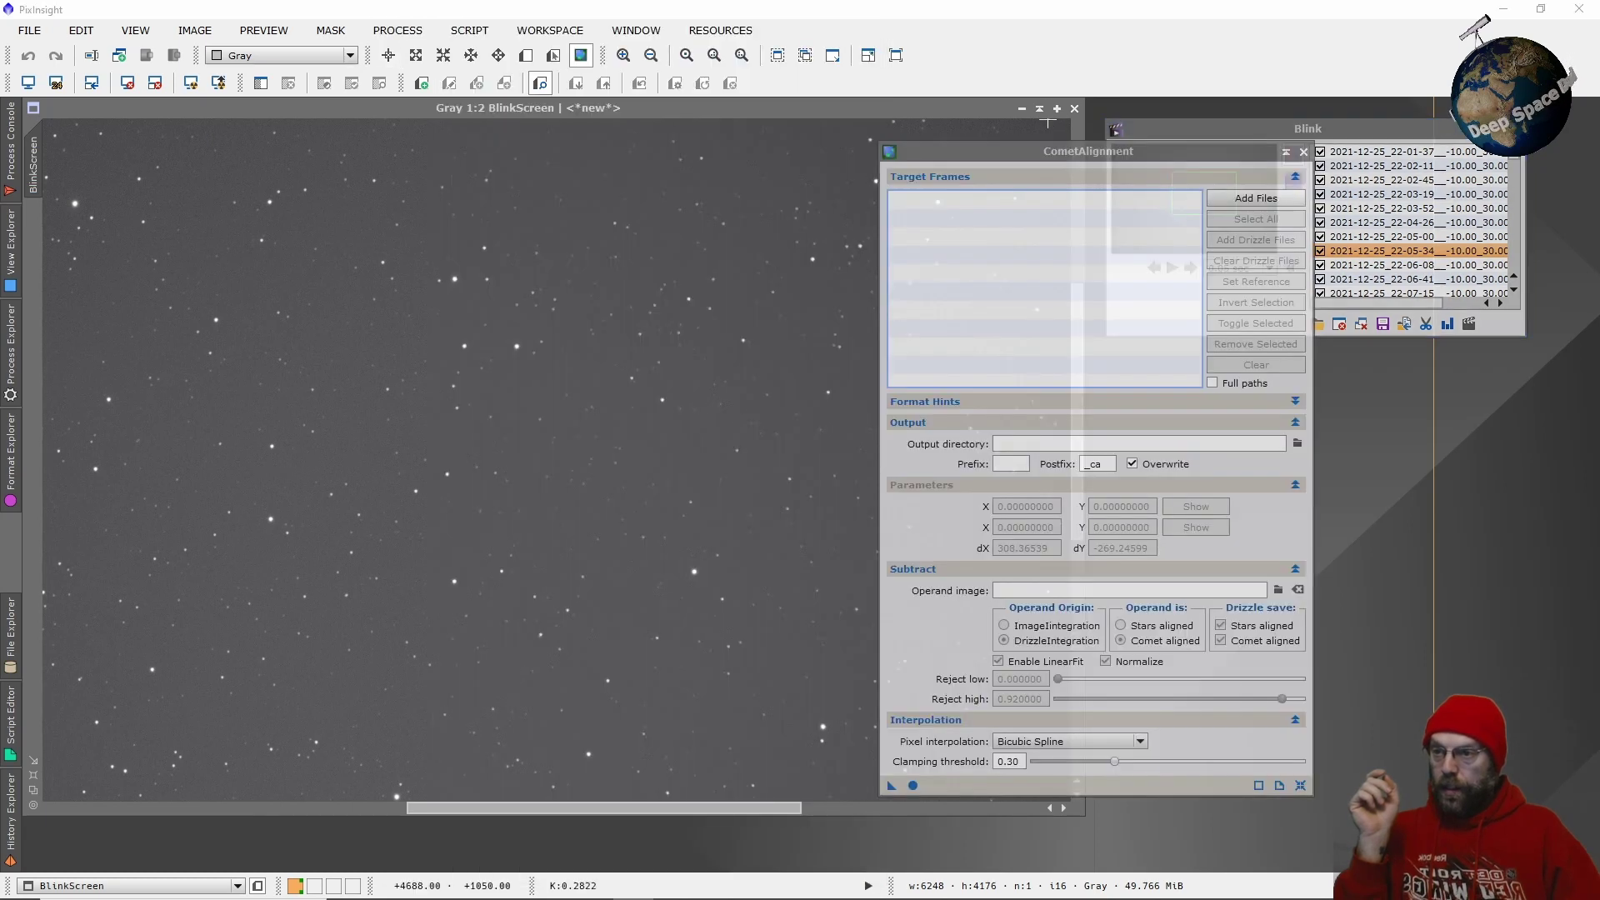
{"action": "left_click_drag", "start_coordinate": [1036, 151], "coordinate": [1268, 193]}
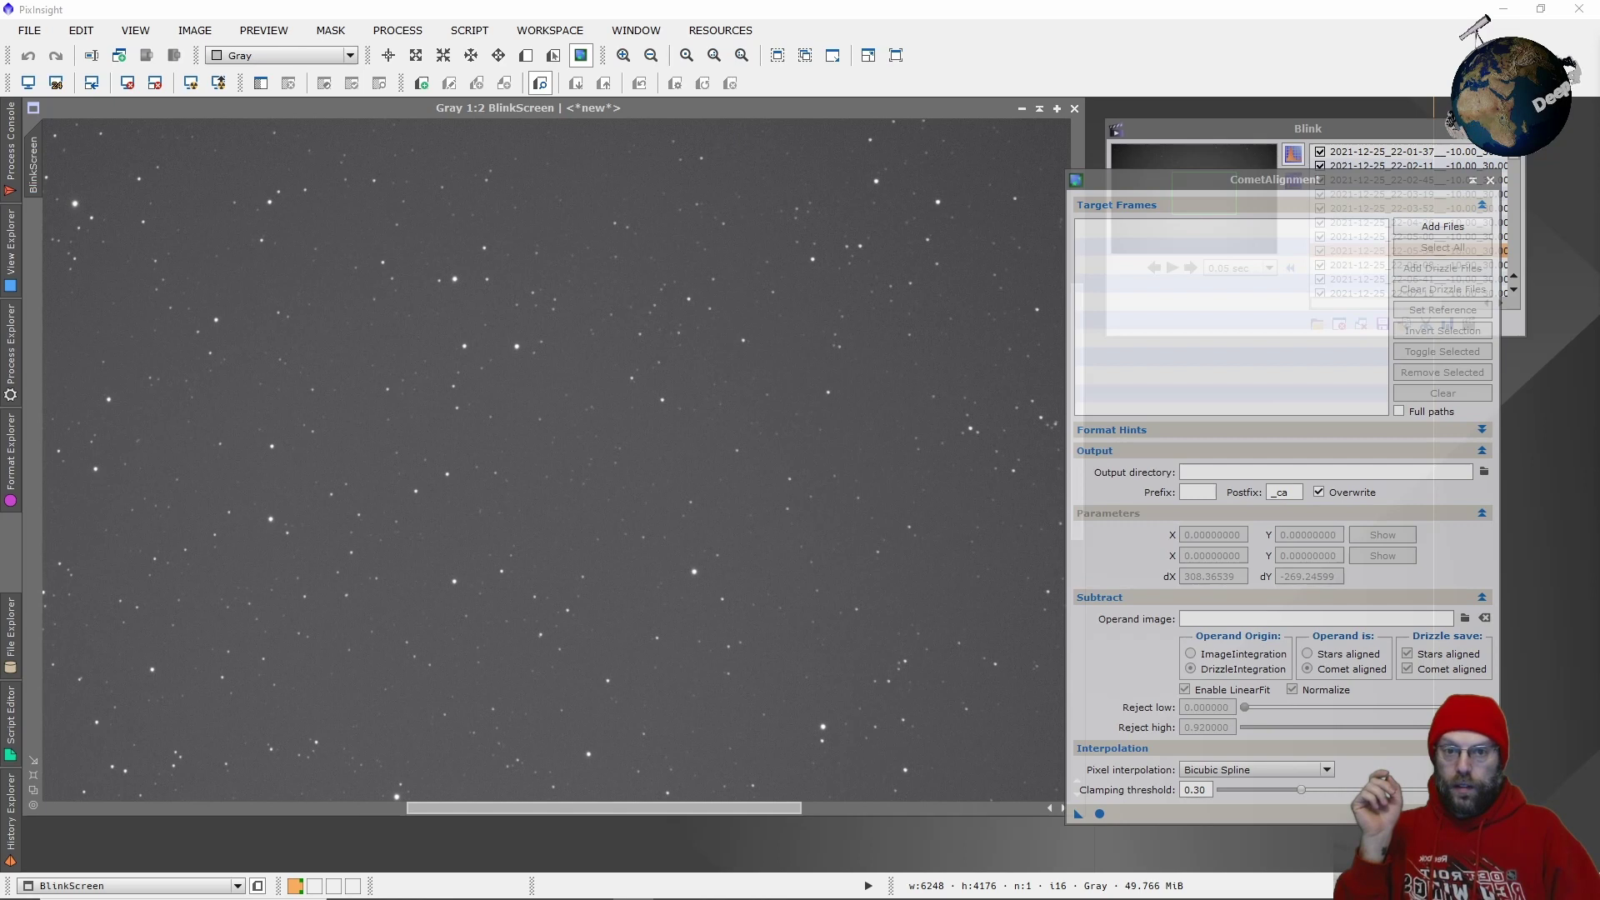
Add every frame in F:\Astro\JWST as comet-alignment targets
{"action": "left_click", "coordinate": [1442, 226]}
{"action": "left_click", "coordinate": [700, 177]}
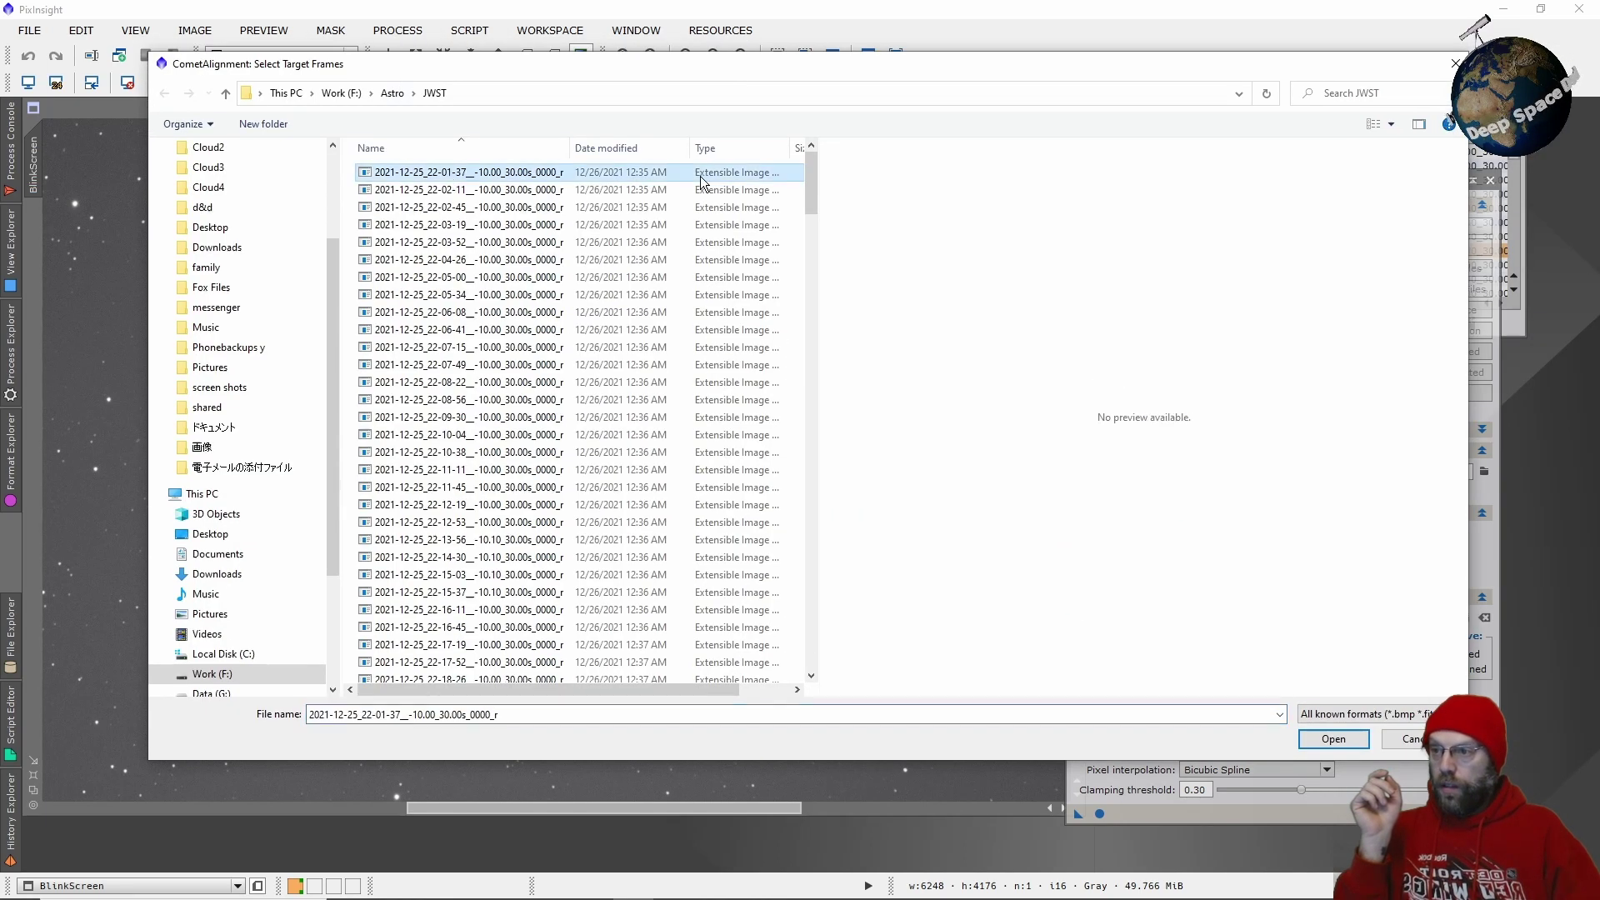
{"action": "left_click_drag", "start_coordinate": [811, 164], "coordinate": [823, 627]}
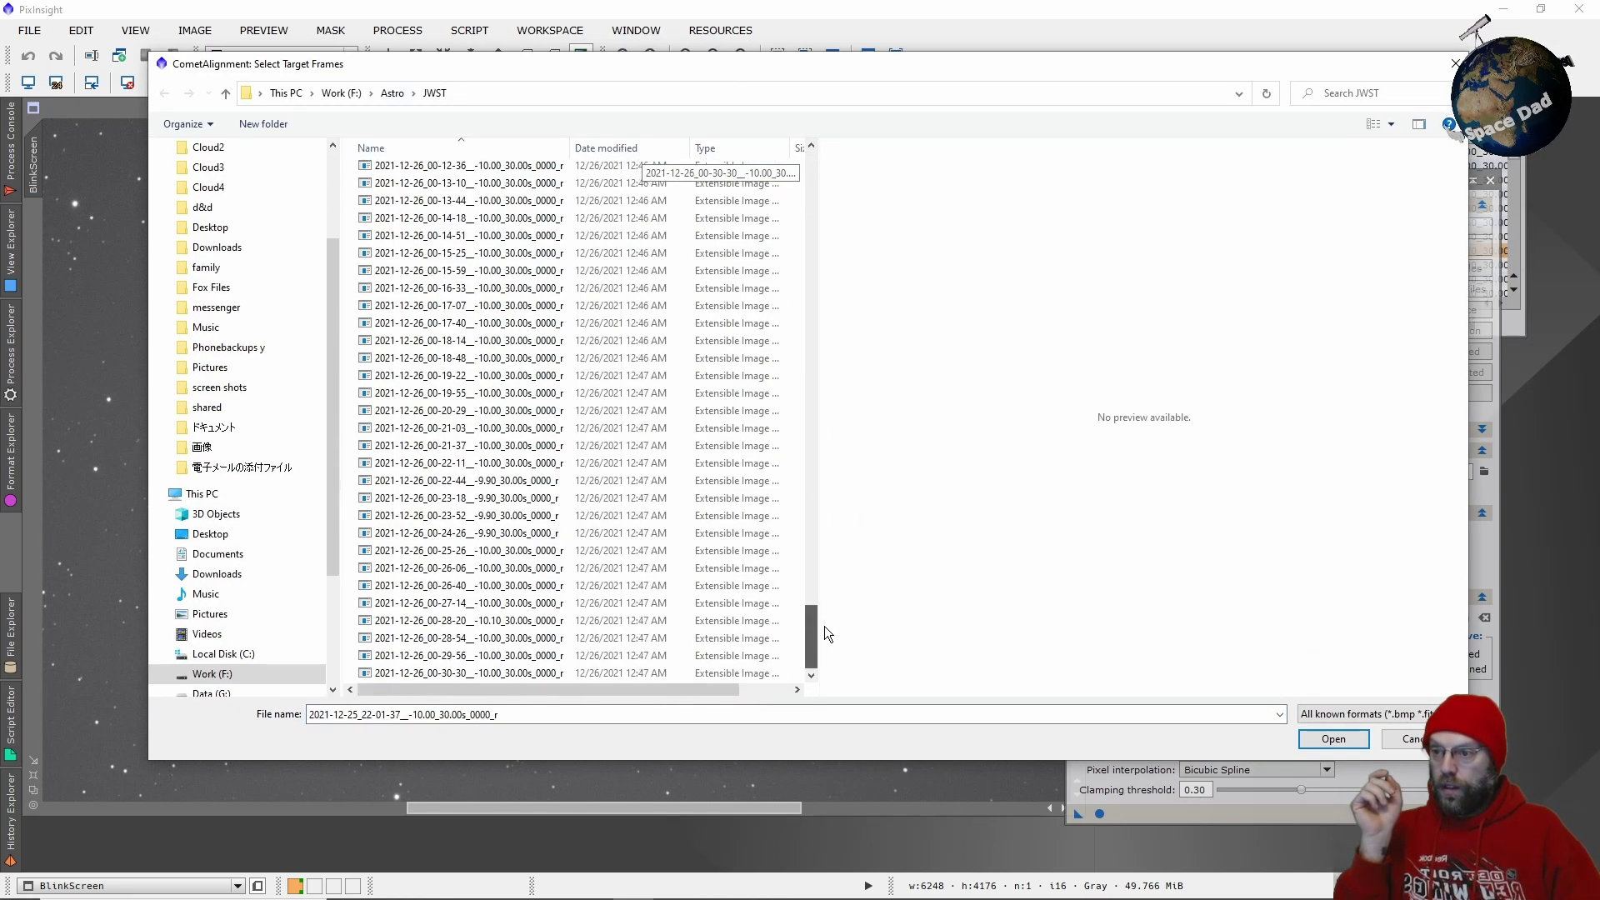
{"action": "left_click", "coordinate": [602, 669], "text": "shift"}
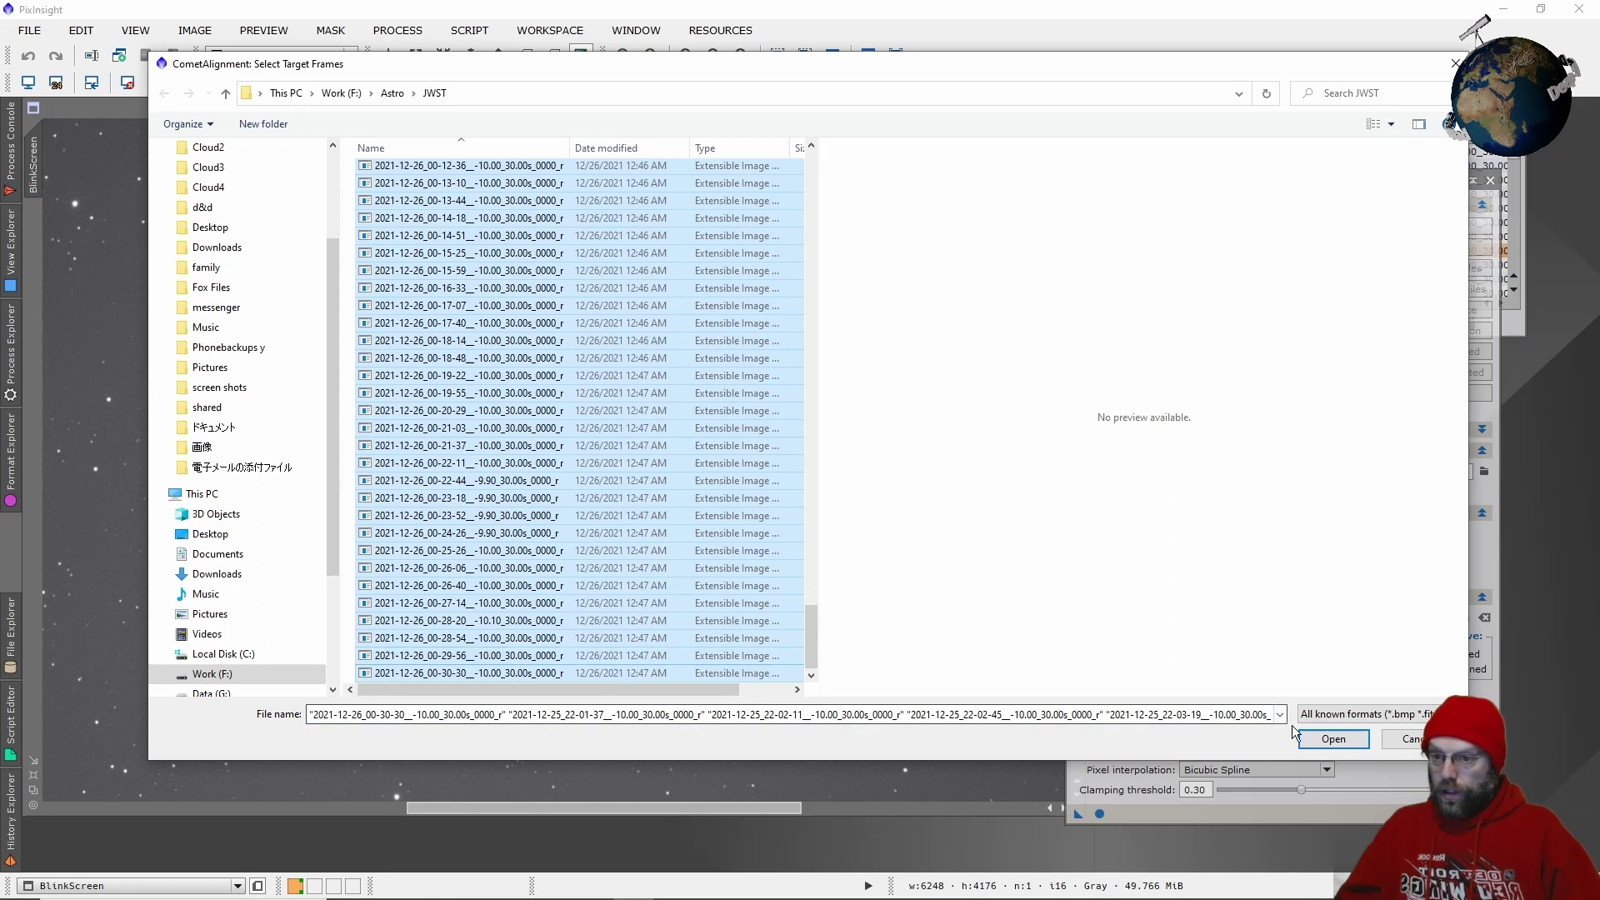
{"action": "left_click", "coordinate": [1332, 739]}
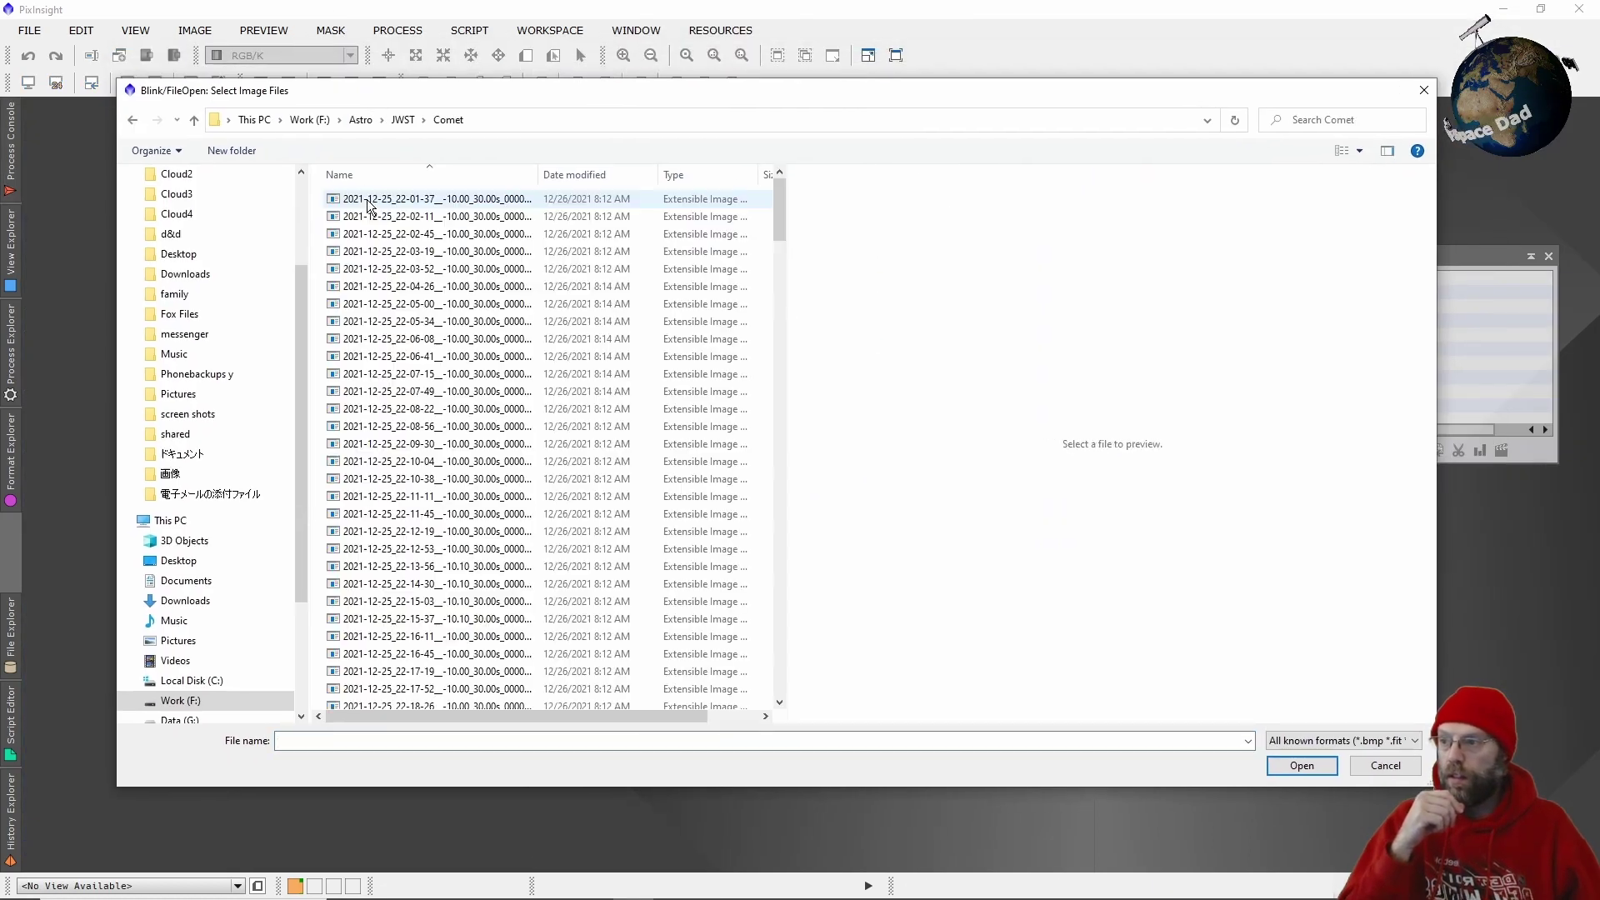
Select all _ca files in the Comet folder and load them into Blink
{"action": "key", "text": "ctrl+a"}
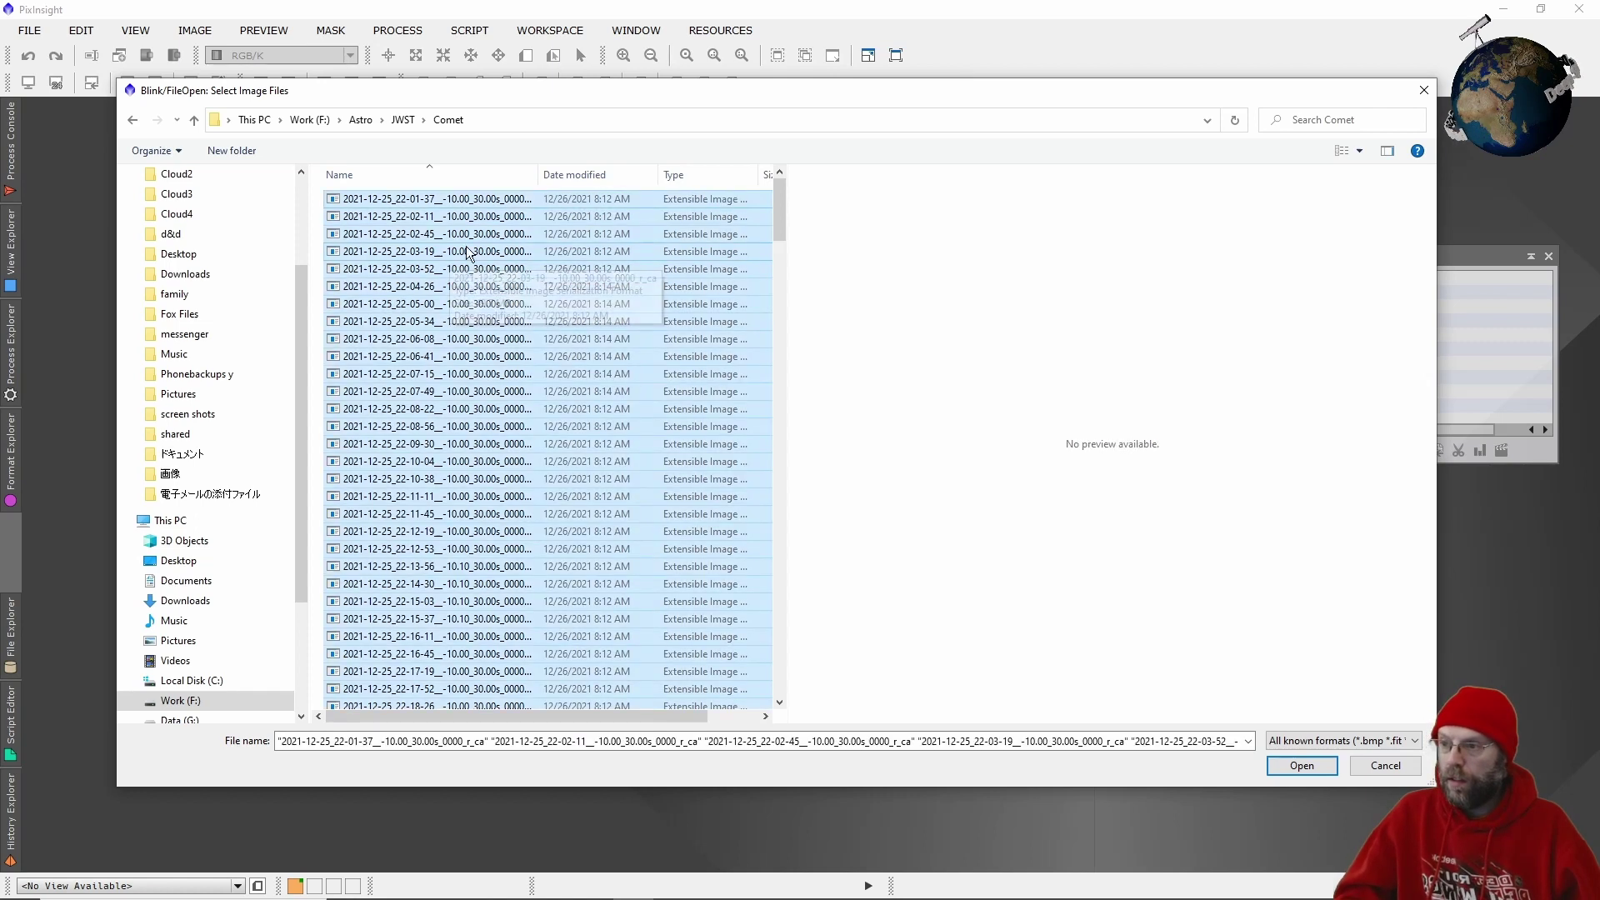
{"action": "left_click", "coordinate": [1303, 763]}
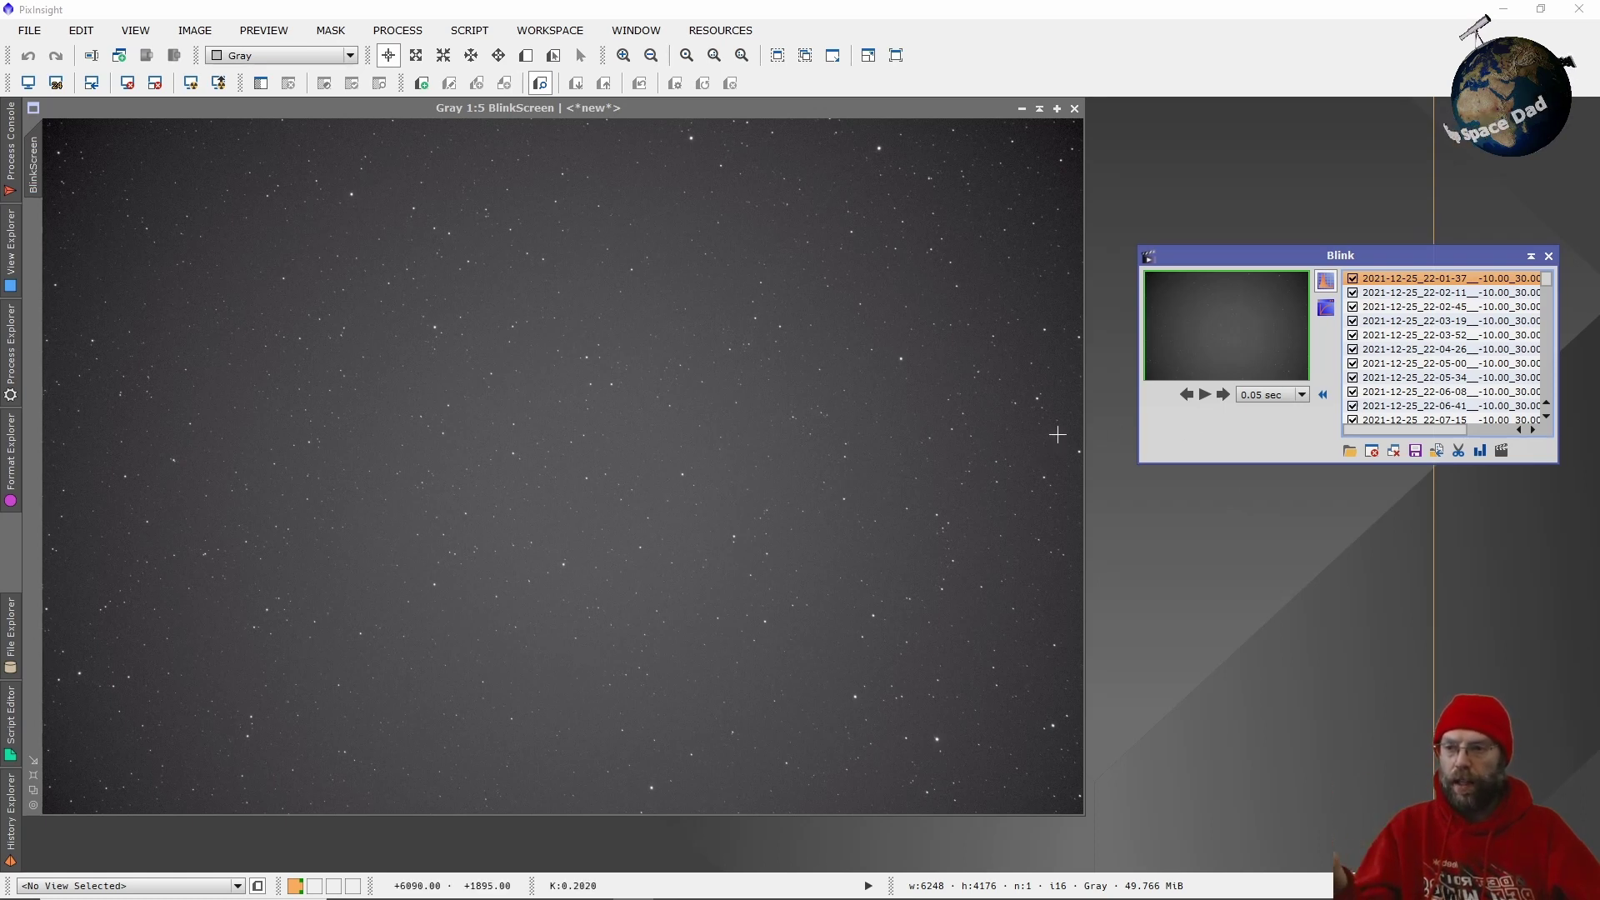
Play and stop Blink, then restart playback from frame 22-01-37
{"action": "left_click", "coordinate": [1203, 396]}
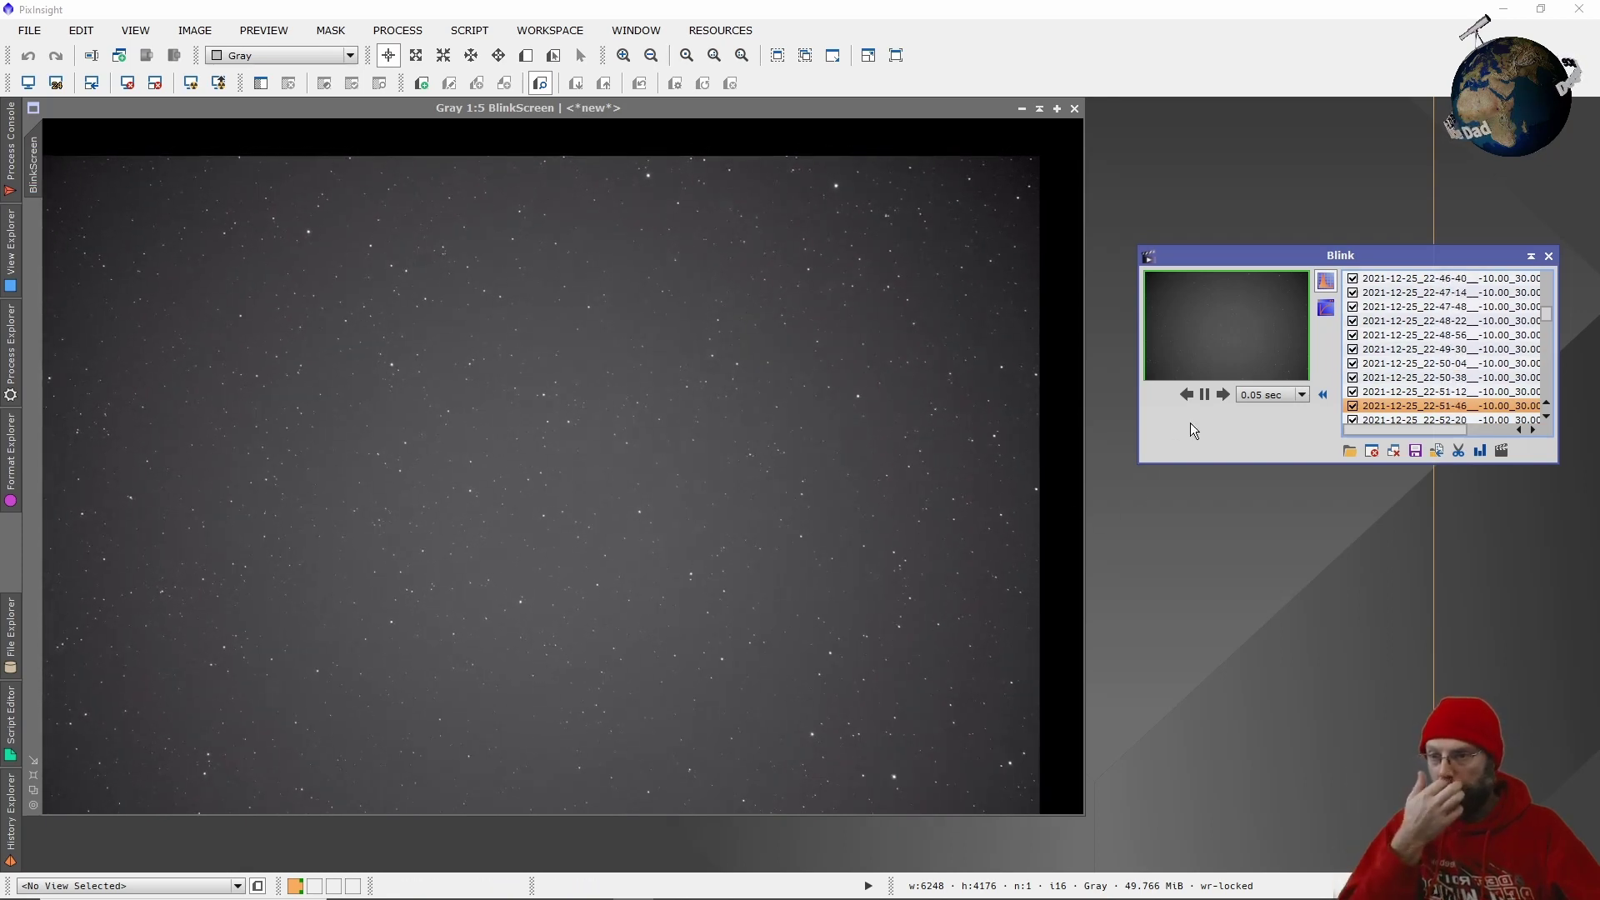
{"action": "left_click", "coordinate": [1205, 400]}
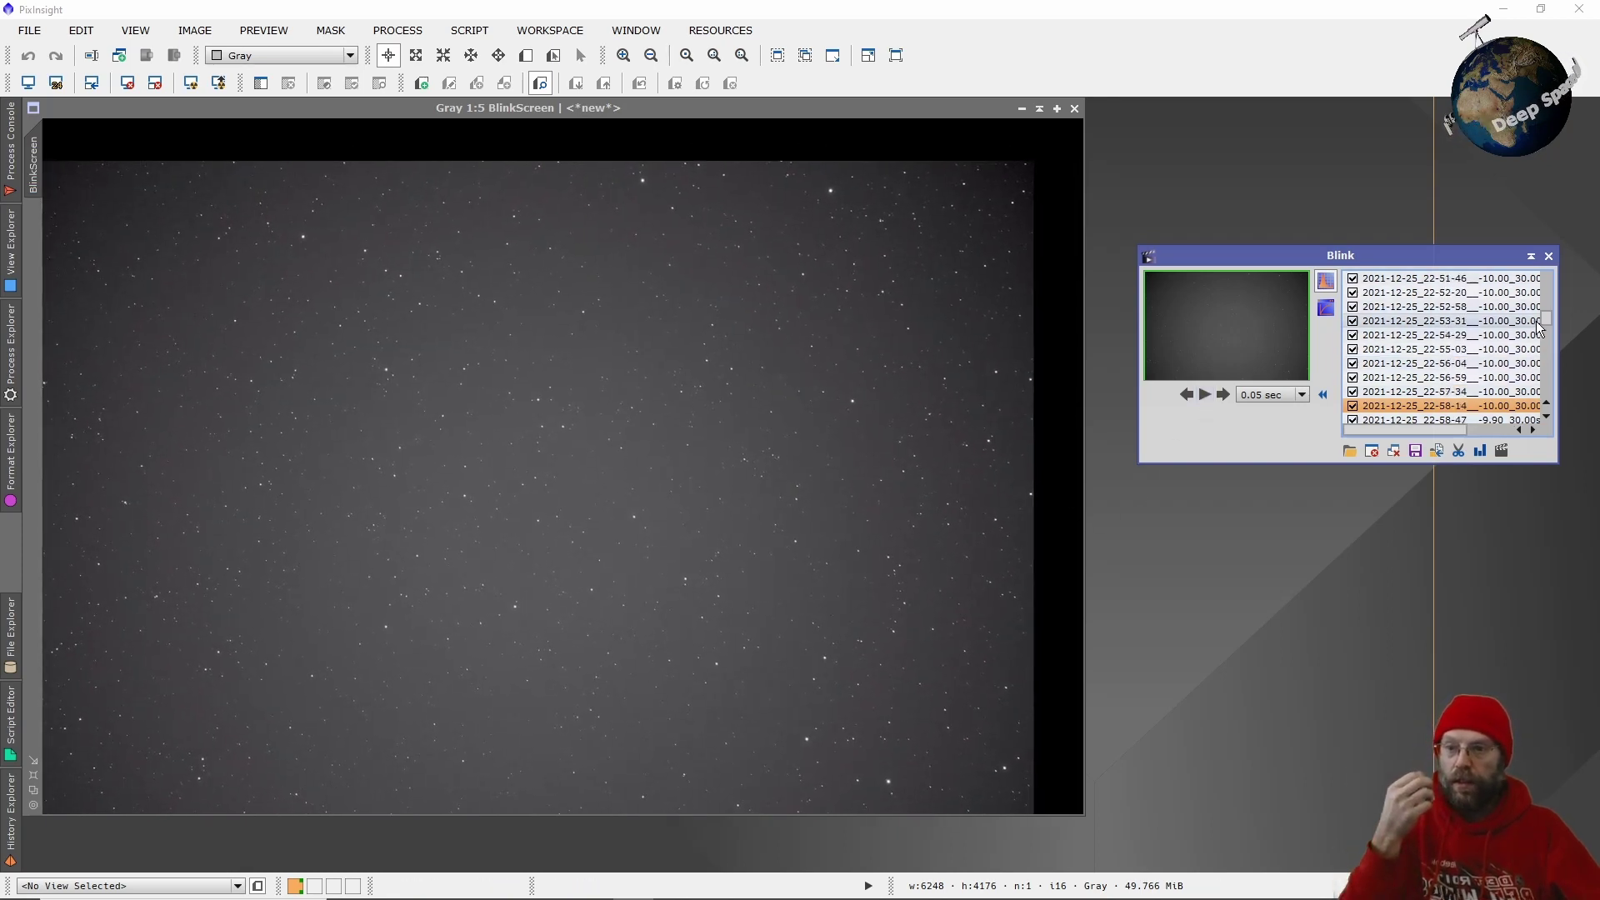
{"action": "left_click_drag", "start_coordinate": [1542, 322], "coordinate": [1542, 256]}
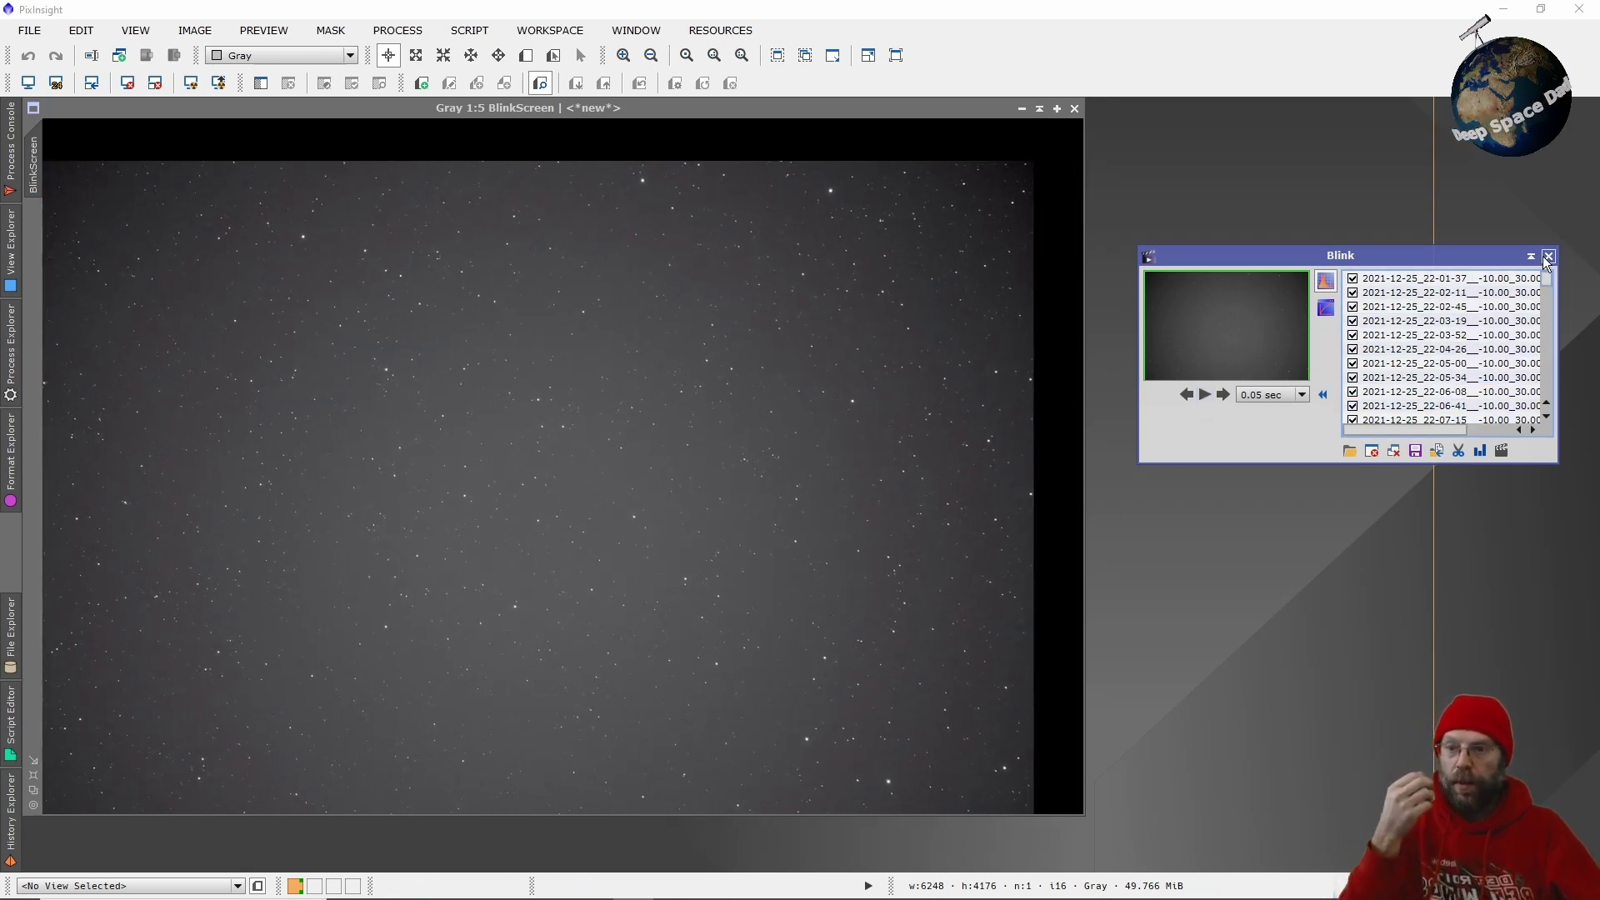
{"action": "left_click", "coordinate": [1457, 275]}
{"action": "scroll", "coordinate": [559, 459], "scroll_direction": "down", "scroll_amount": 1}
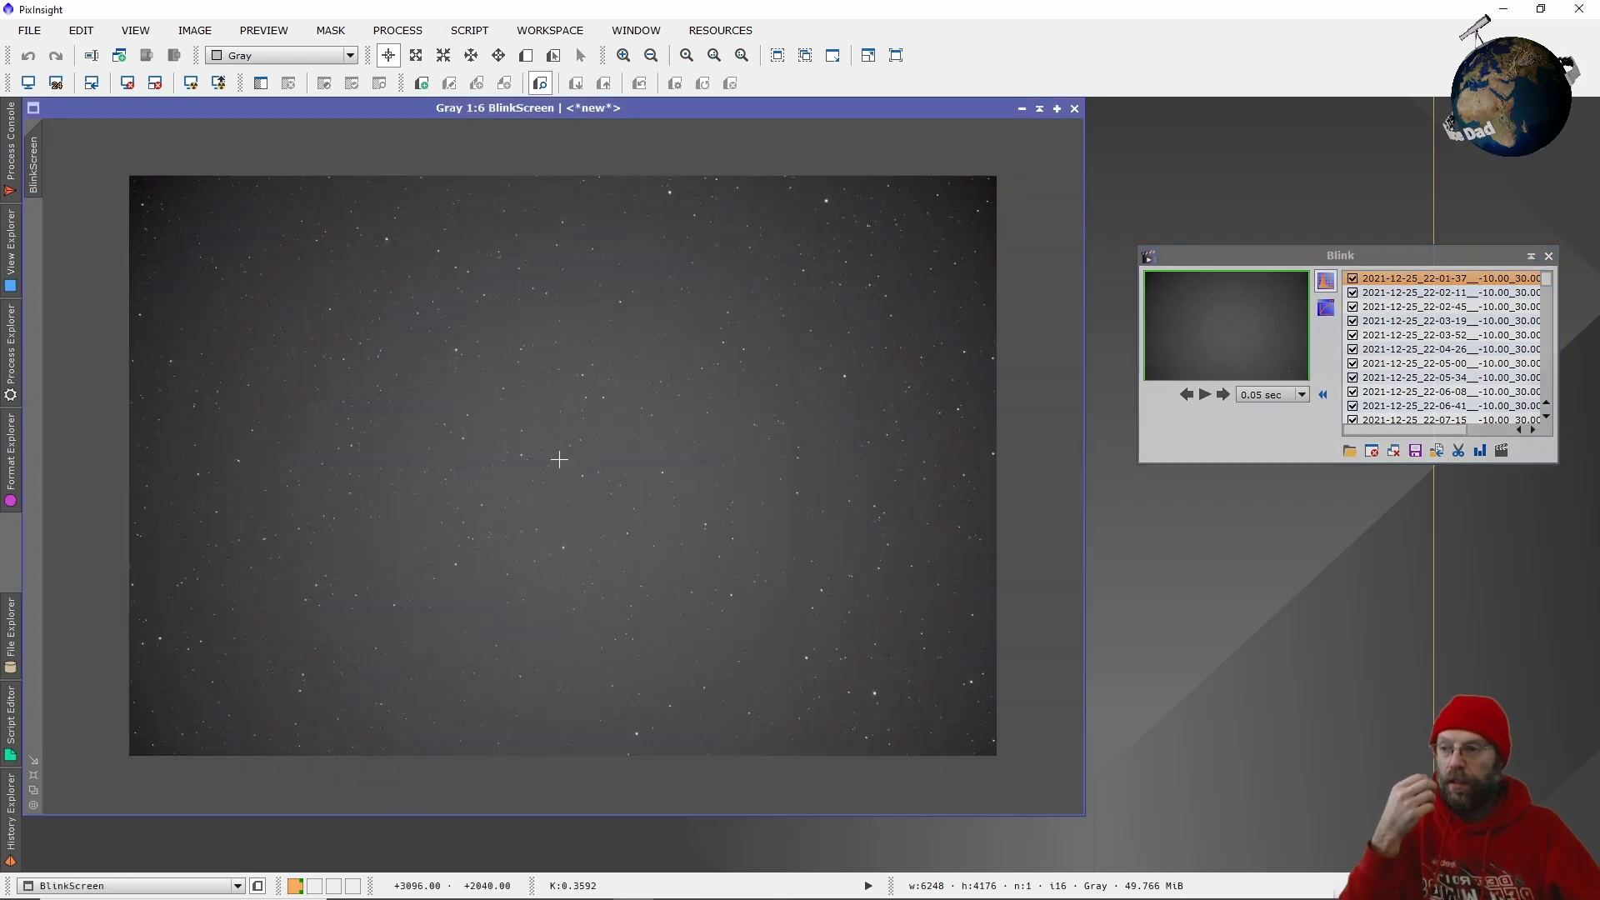
{"action": "scroll", "coordinate": [558, 459], "scroll_direction": "up", "scroll_amount": 5}
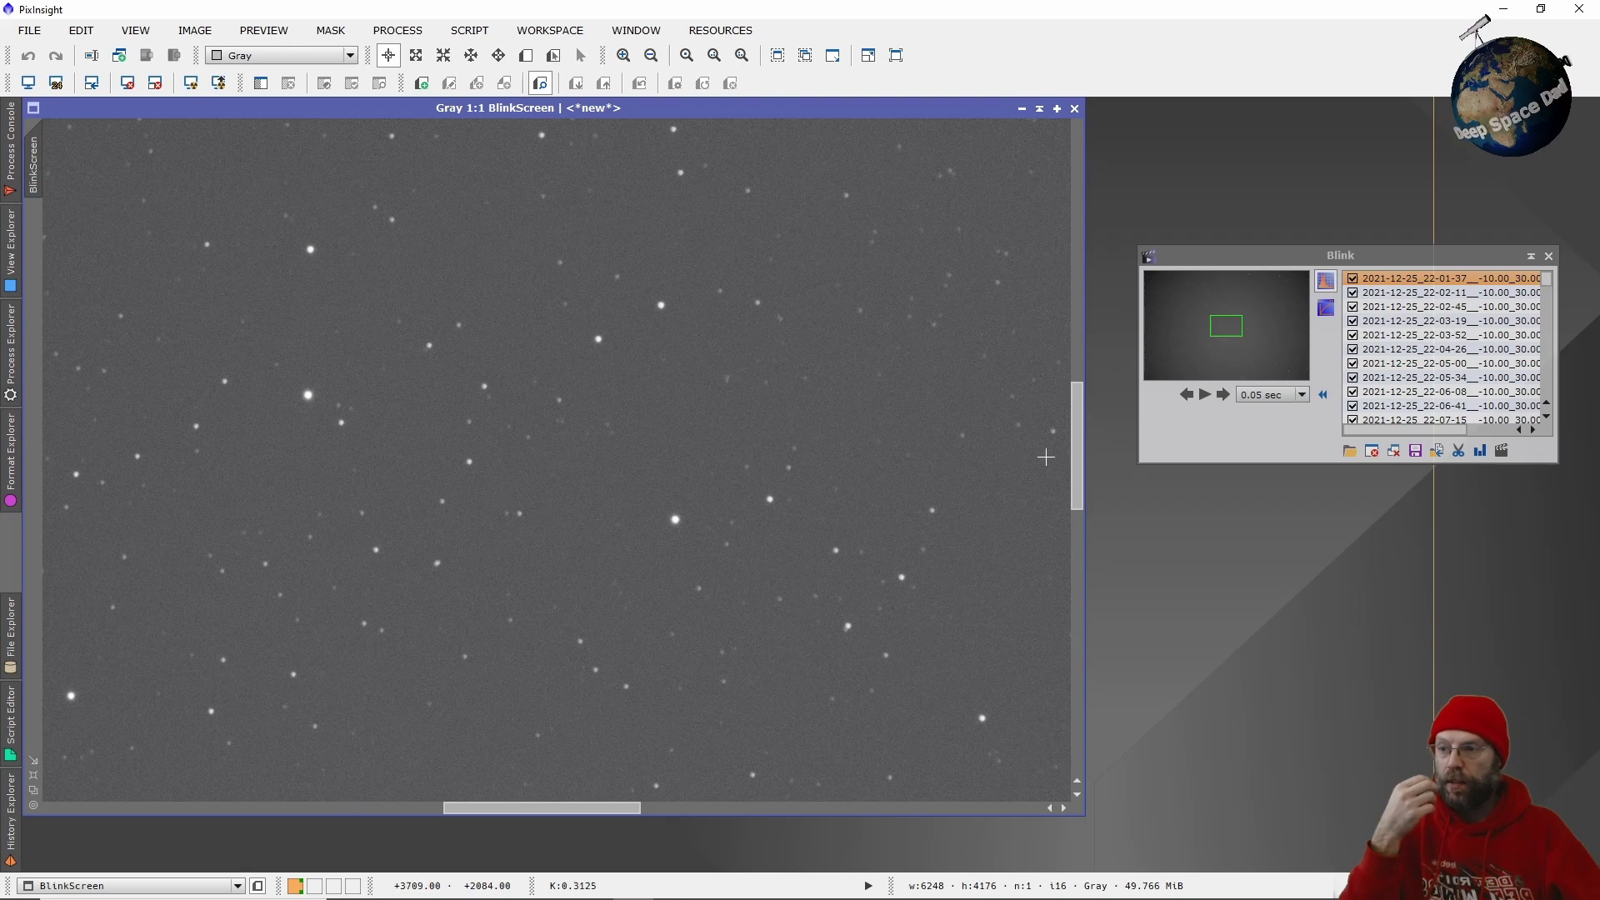
{"action": "left_click", "coordinate": [1205, 395]}
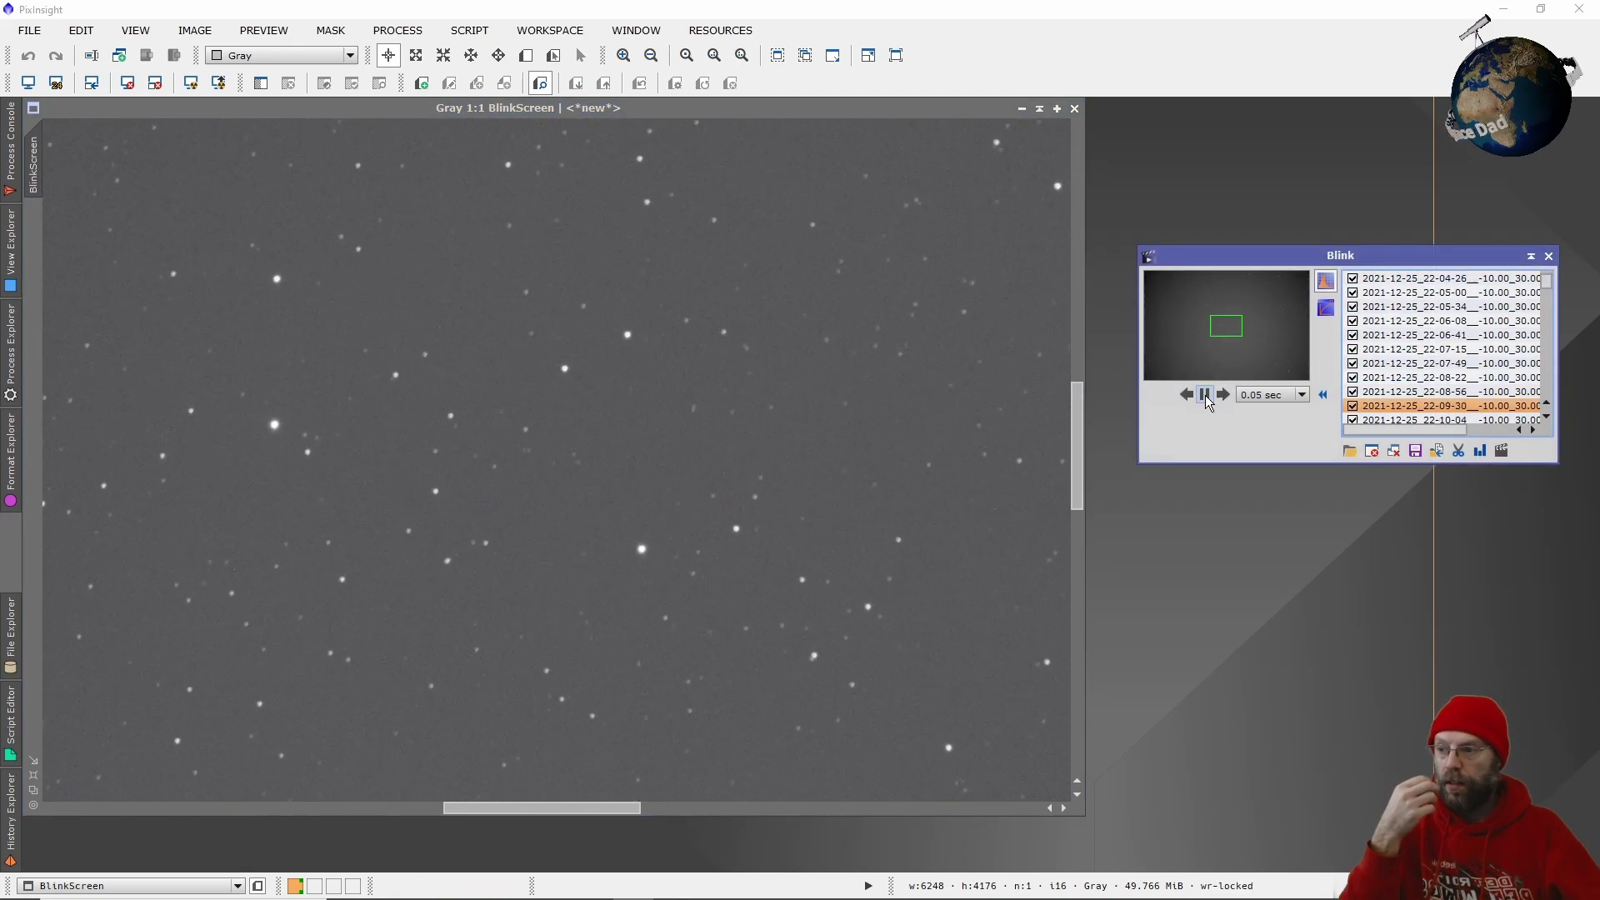
{"action": "left_click", "coordinate": [1205, 395]}
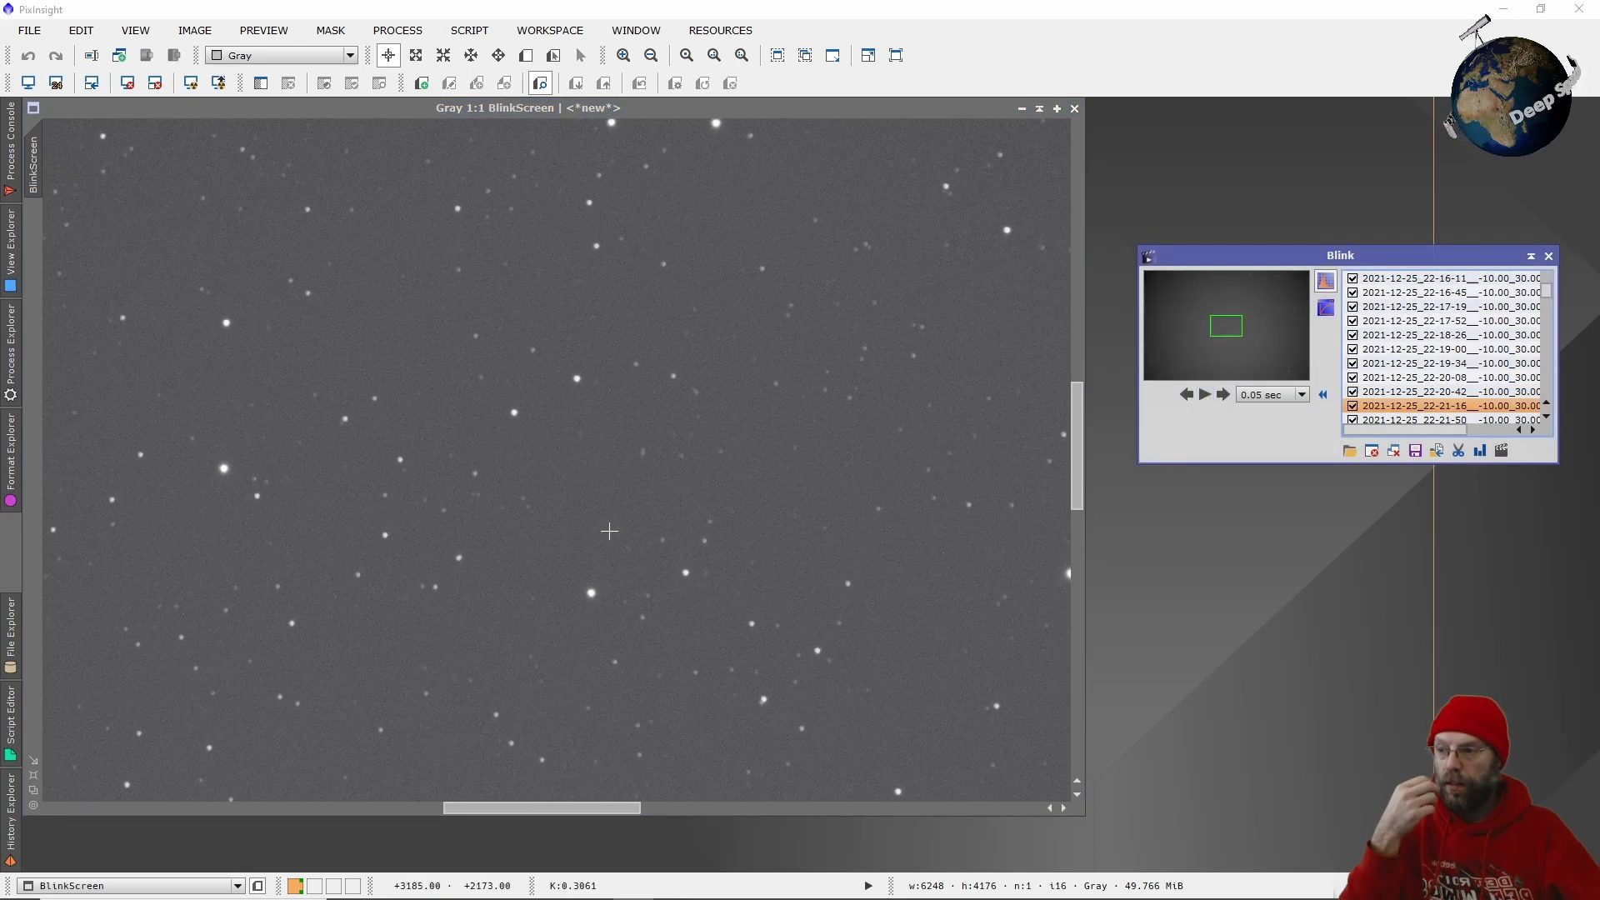
Pan around the star field during playback, then return to pixel readout mode
{"action": "left_click", "coordinate": [522, 551]}
{"action": "key", "text": "space"}
{"action": "left_click_drag", "start_coordinate": [489, 567], "coordinate": [618, 390]}
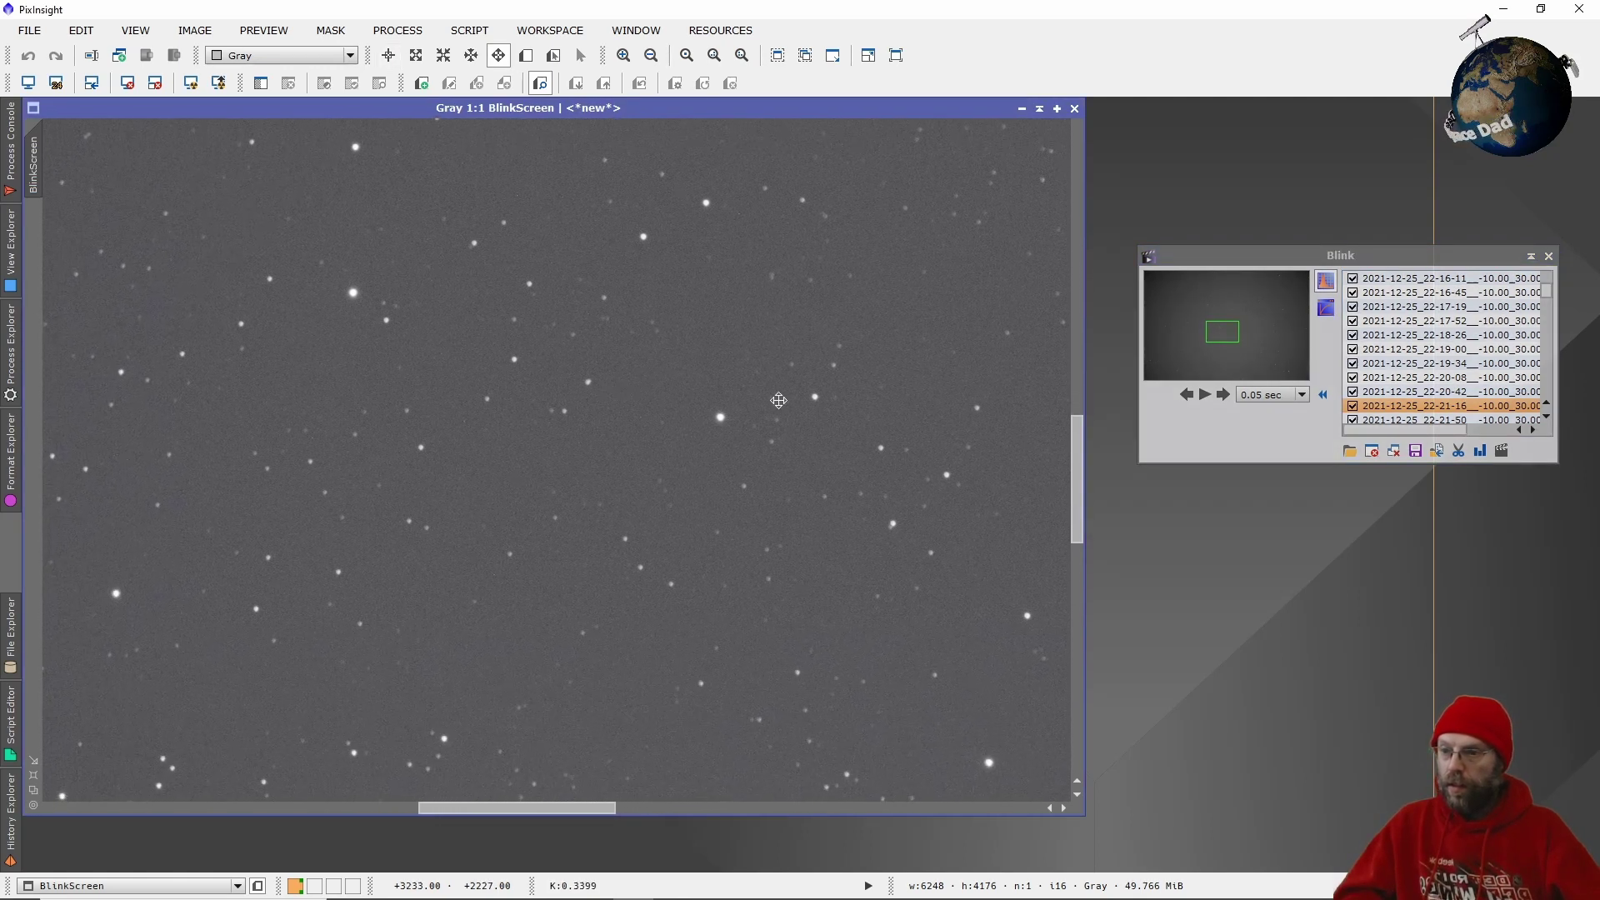
{"action": "left_click", "coordinate": [1206, 397]}
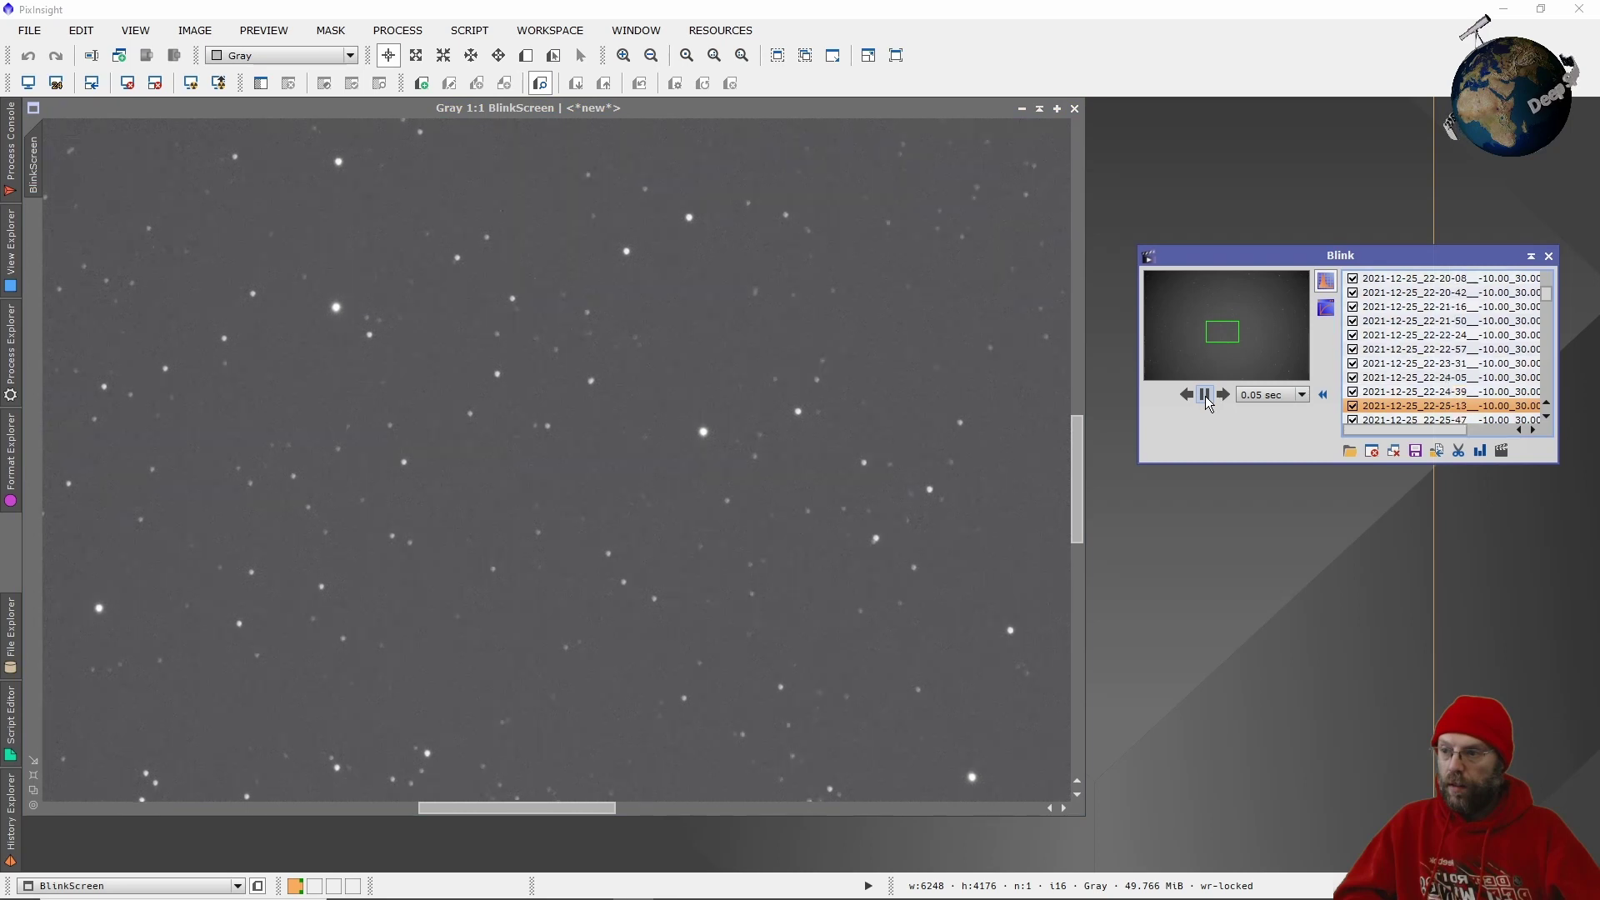
{"action": "left_click", "coordinate": [588, 382]}
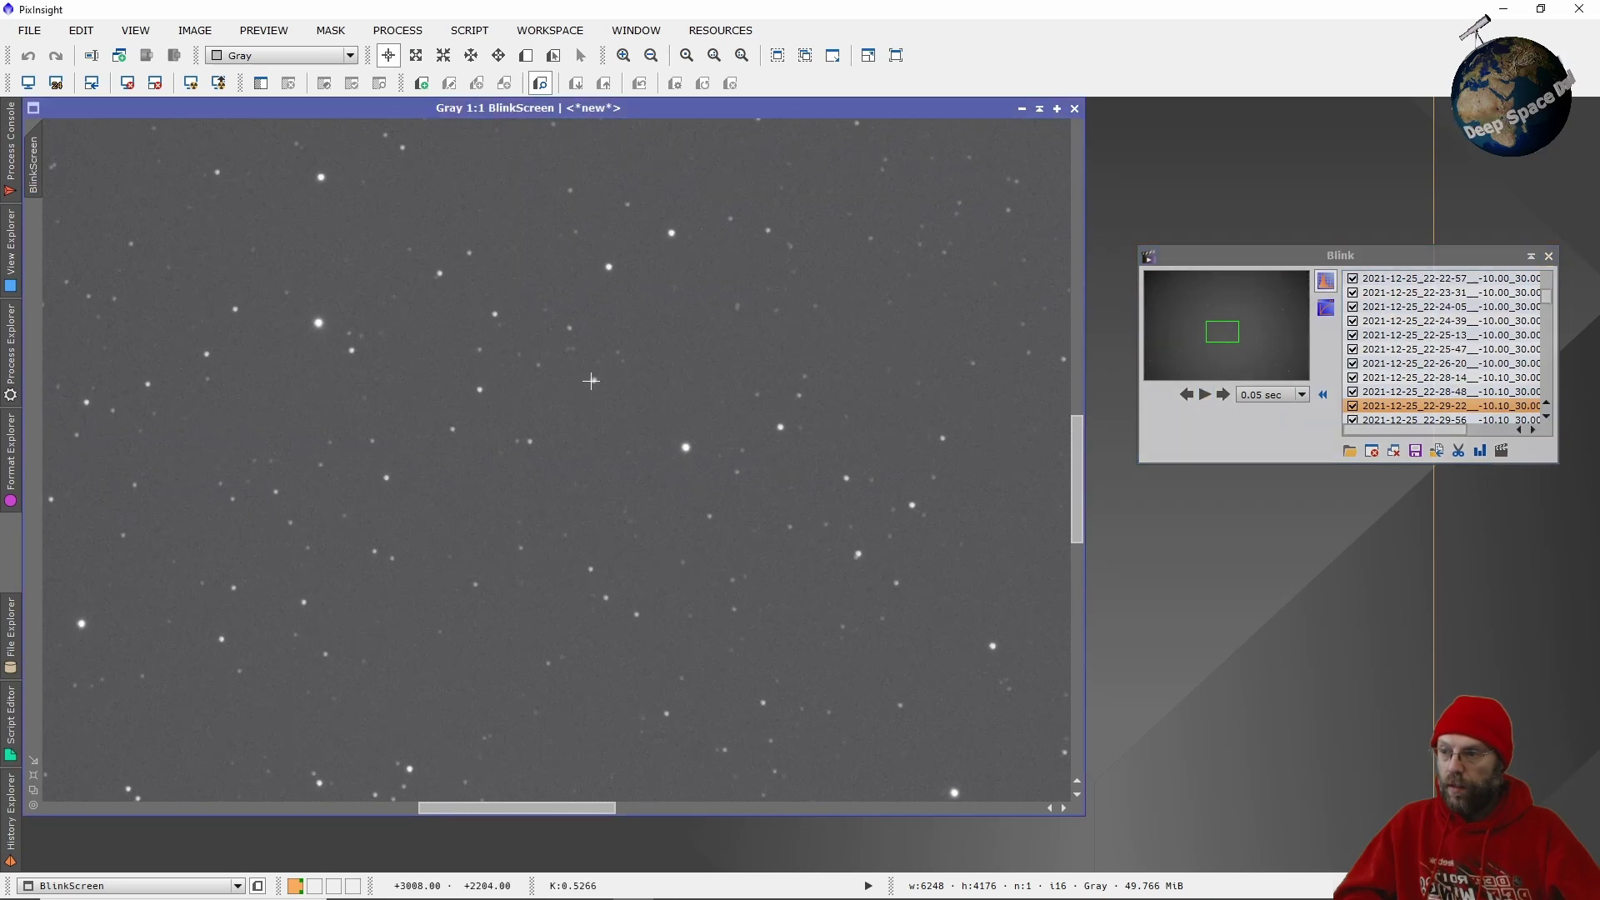
{"action": "left_click_drag", "start_coordinate": [593, 378], "coordinate": [530, 453]}
{"action": "key", "text": "alt+r"}
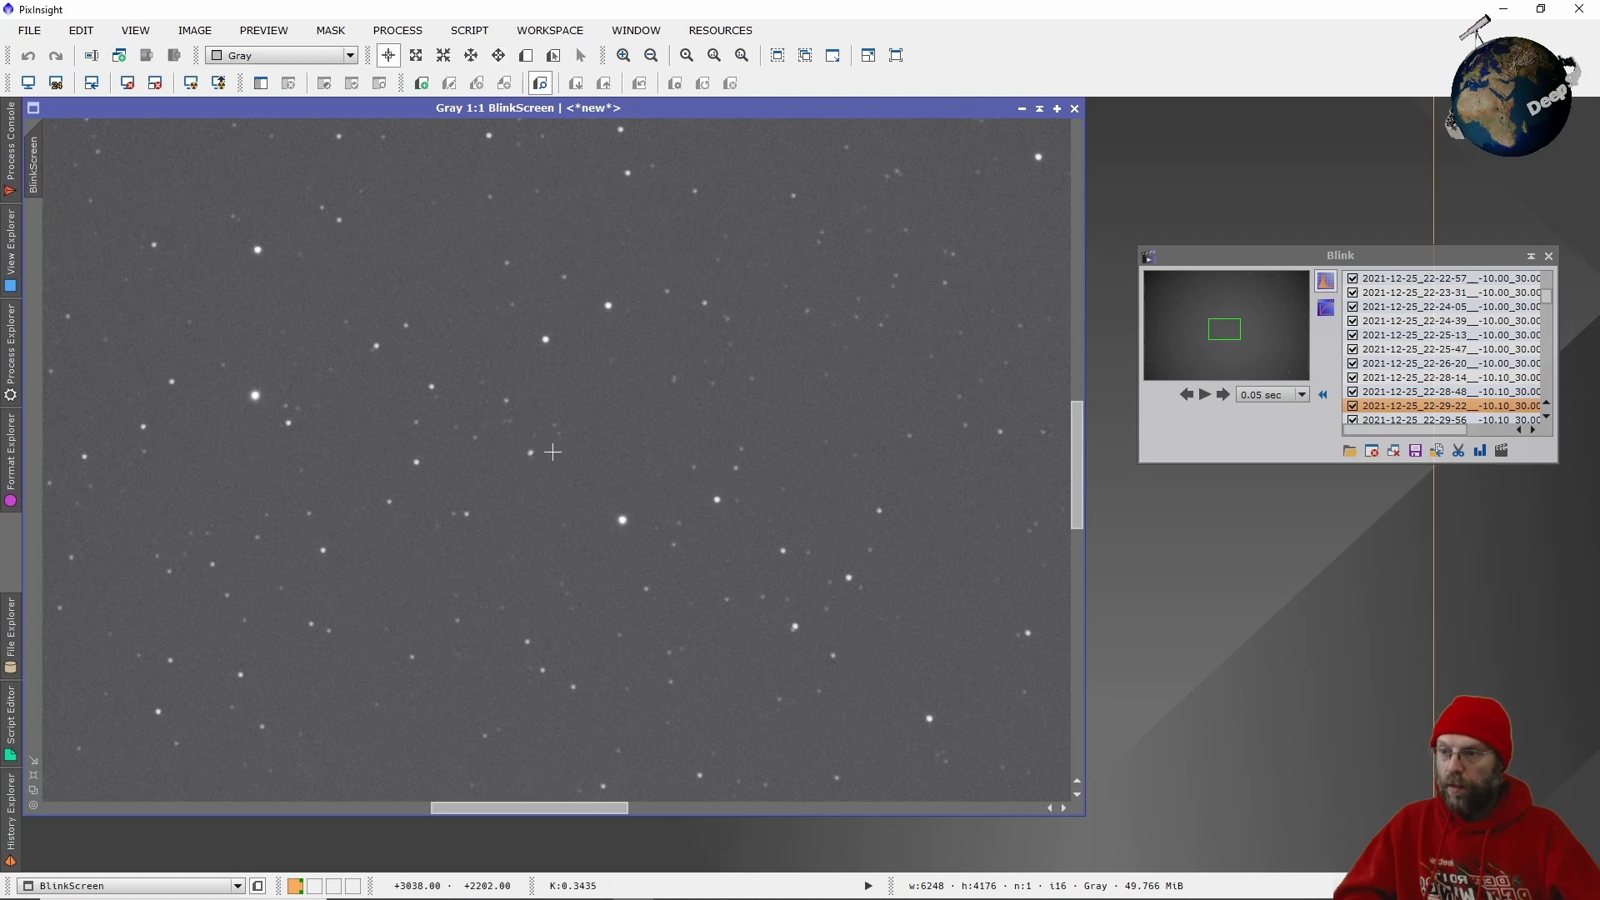
Play from frame 2021-12-25_22-01-37 through to the end, stopping on 00-21-37
{"action": "scroll", "coordinate": [1538, 307], "scroll_direction": "up", "scroll_amount": 12}
{"action": "left_click", "coordinate": [1545, 289]}
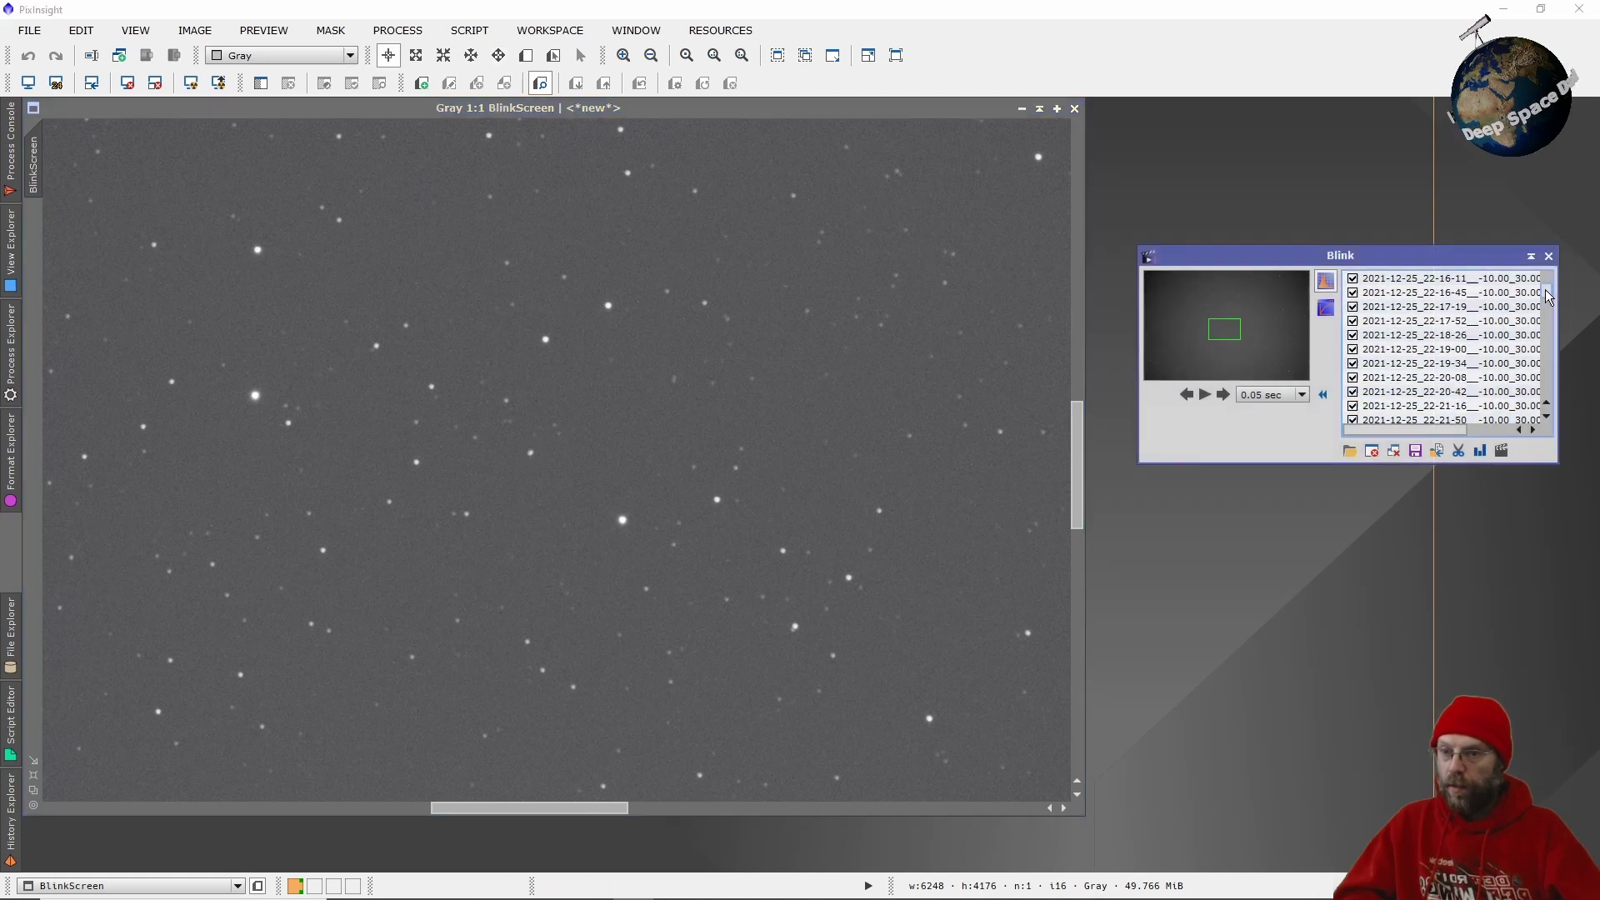
{"action": "left_click", "coordinate": [1525, 280]}
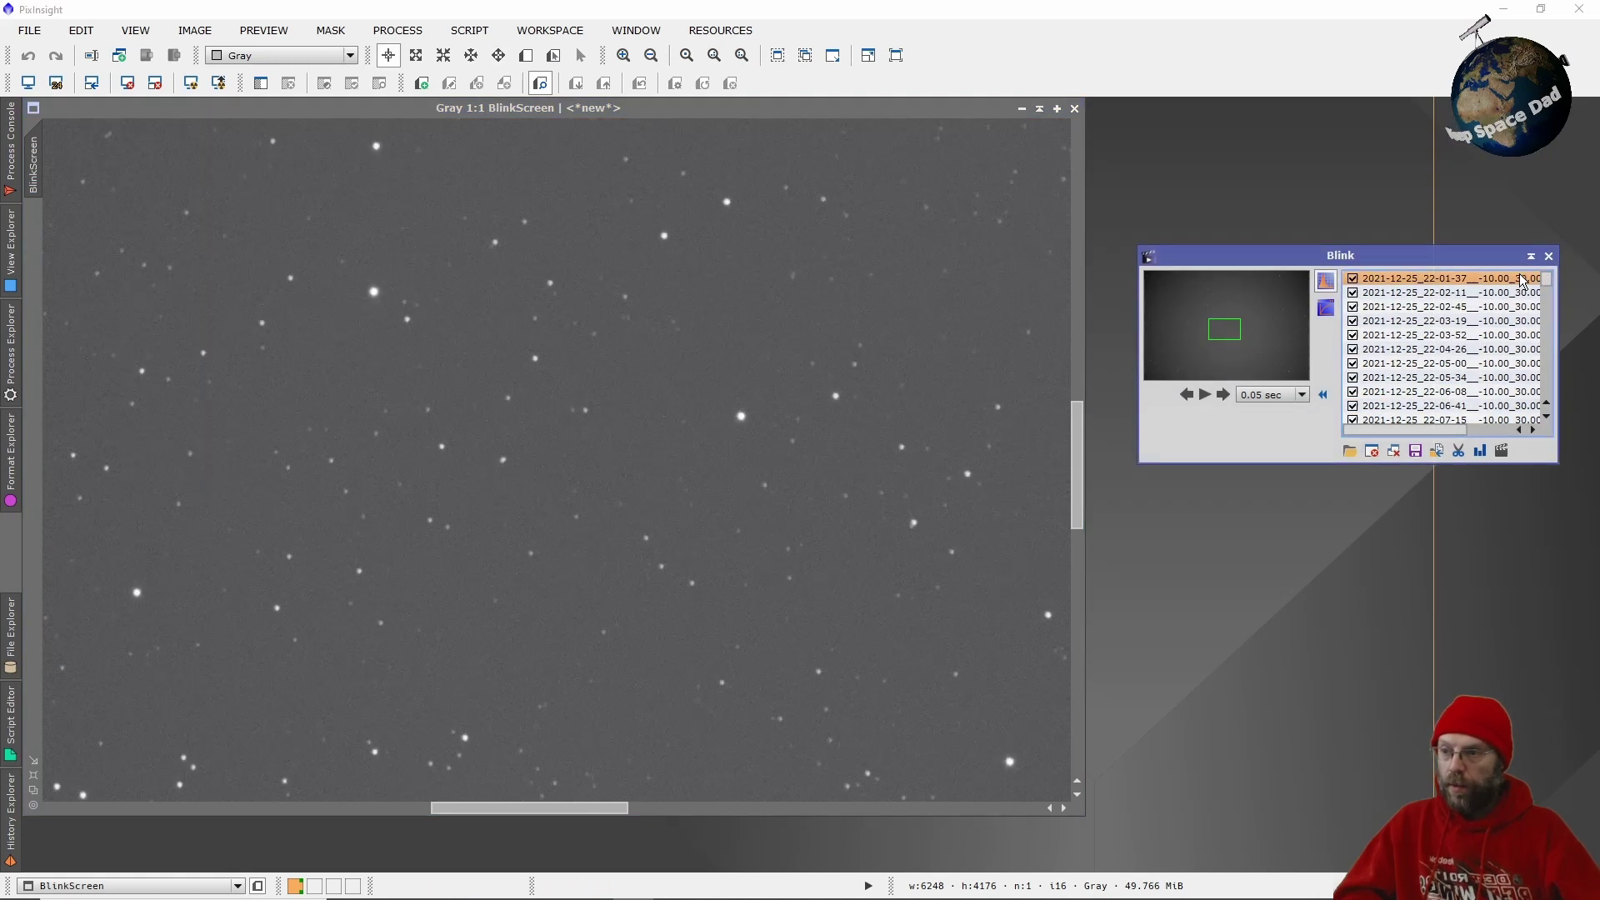
{"action": "left_click", "coordinate": [1206, 394]}
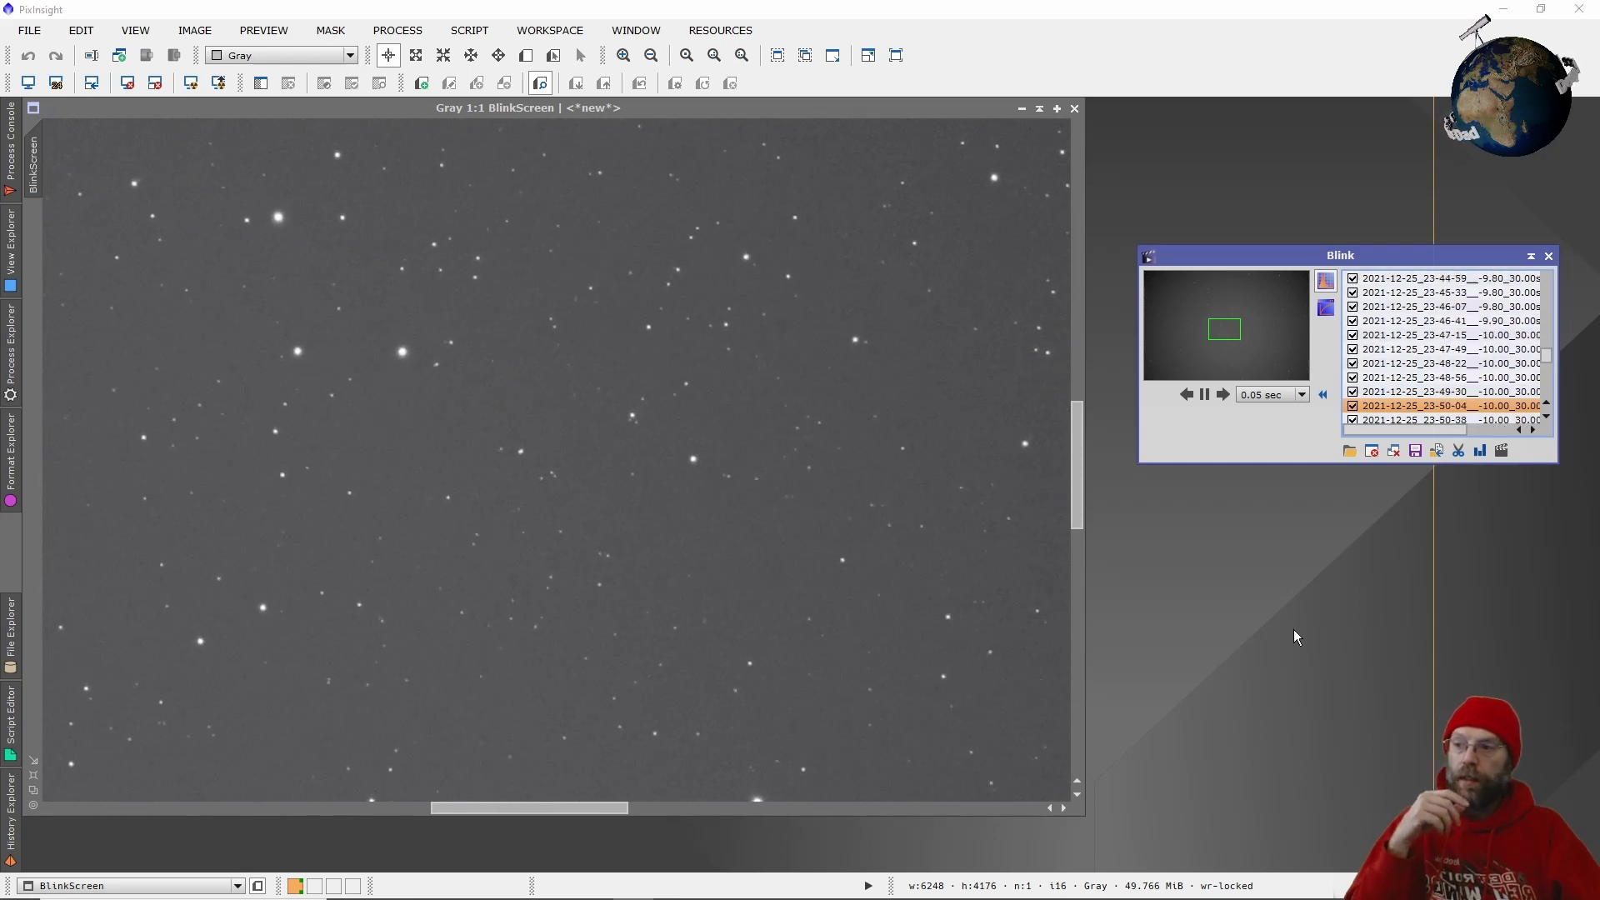
{"action": "left_click", "coordinate": [1212, 395]}
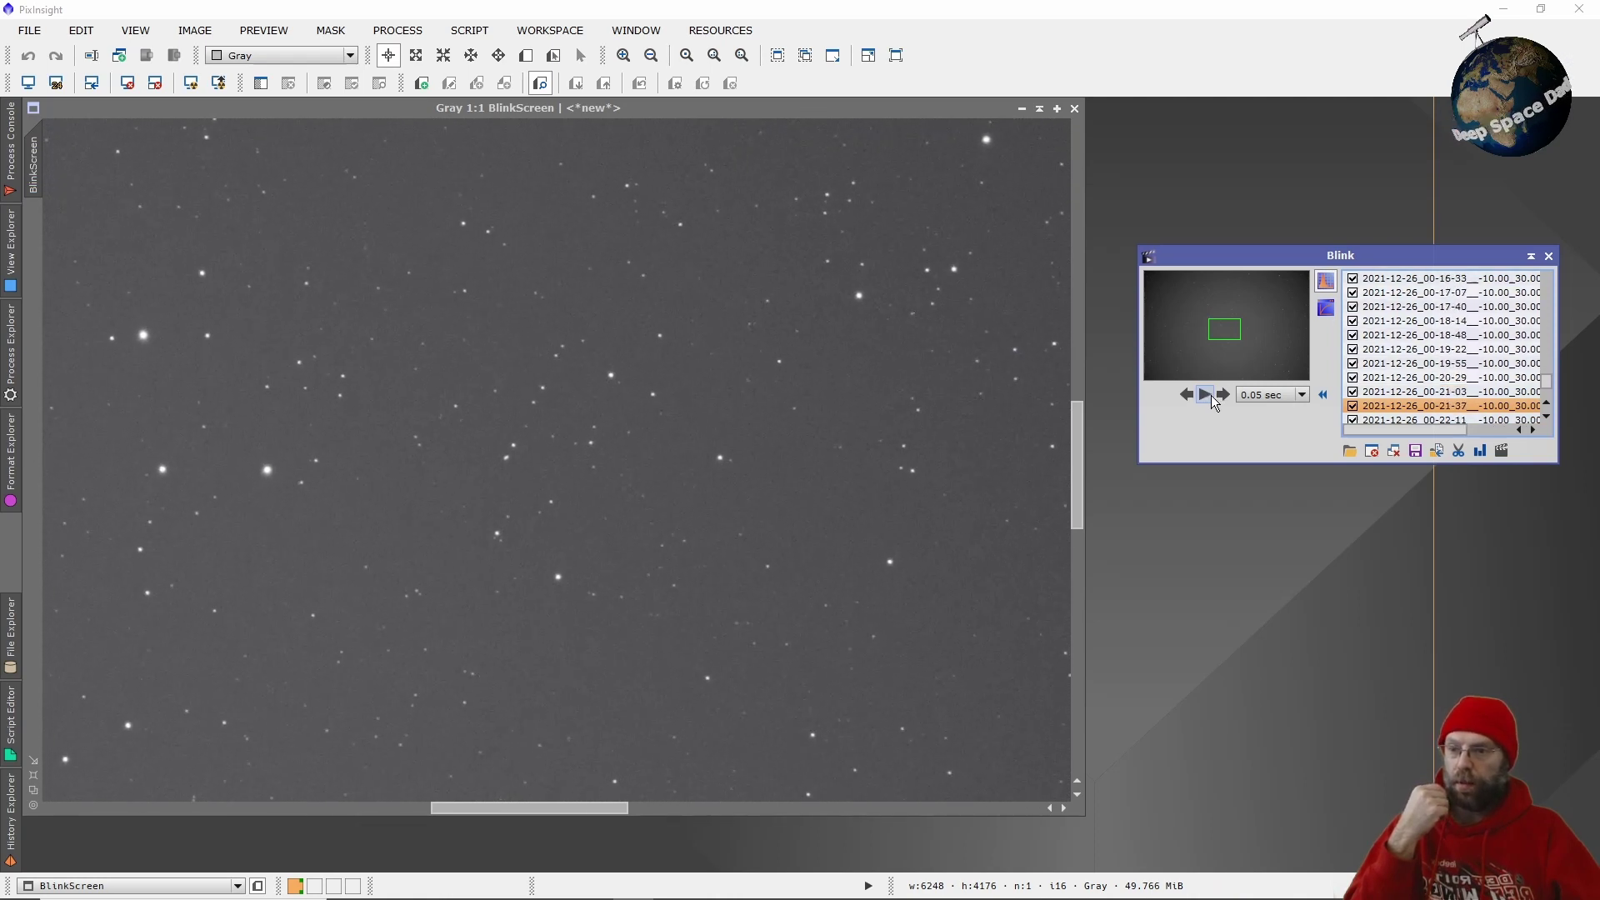
Write the 244 blinked frames as PNGs into a new Comet_Frames folder, then switch to Photoshop
{"action": "left_click", "coordinate": [1503, 451]}
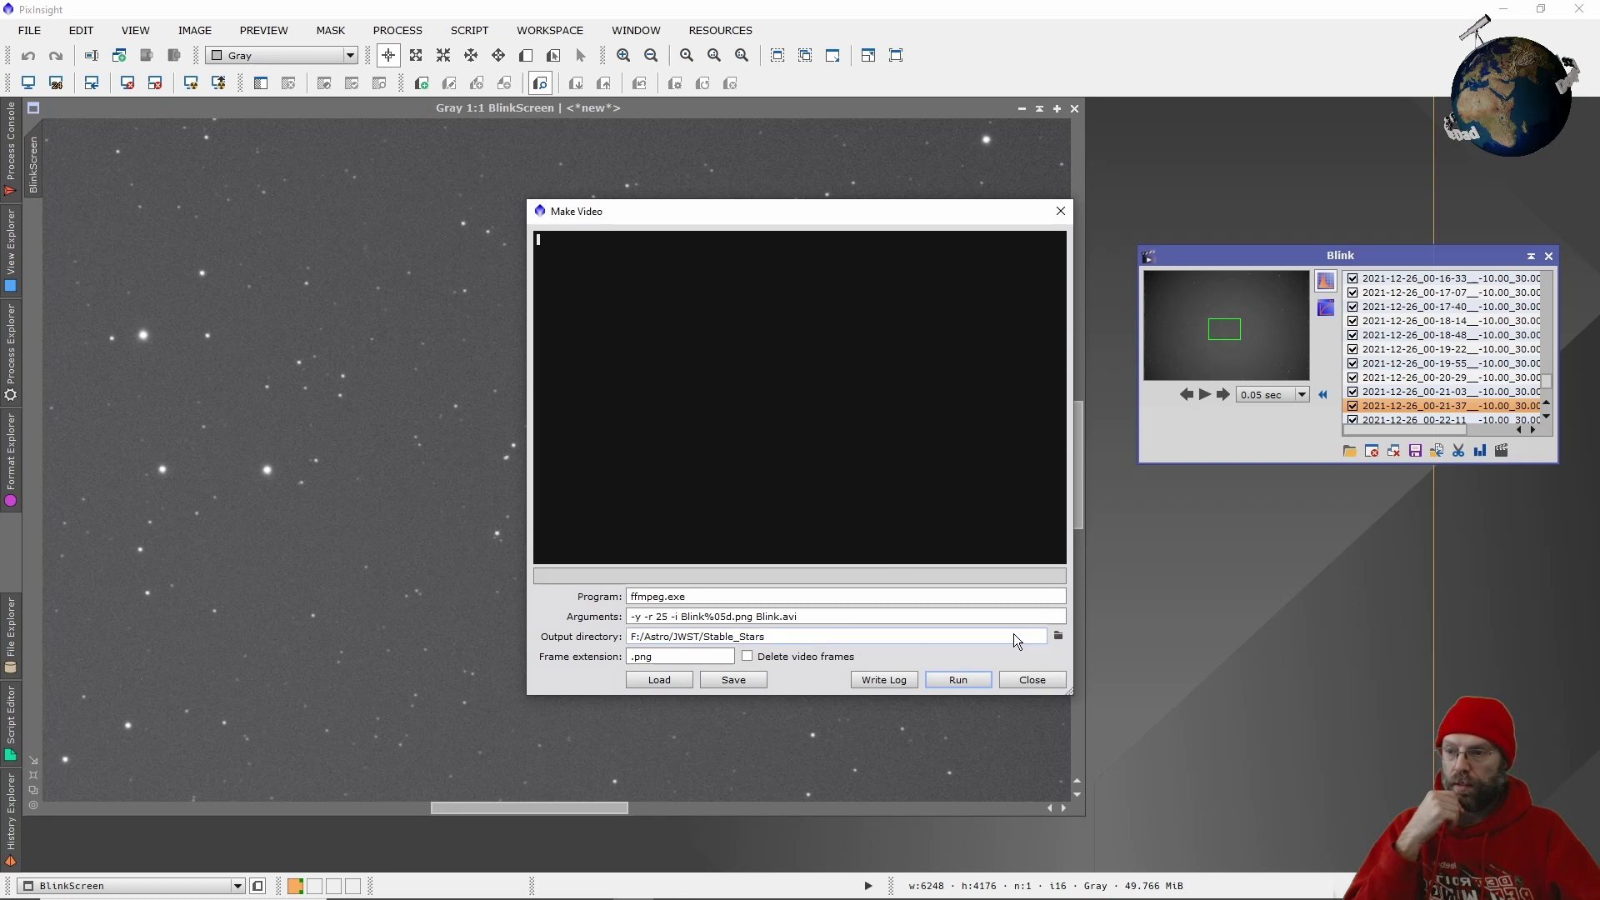
{"action": "left_click", "coordinate": [1058, 635]}
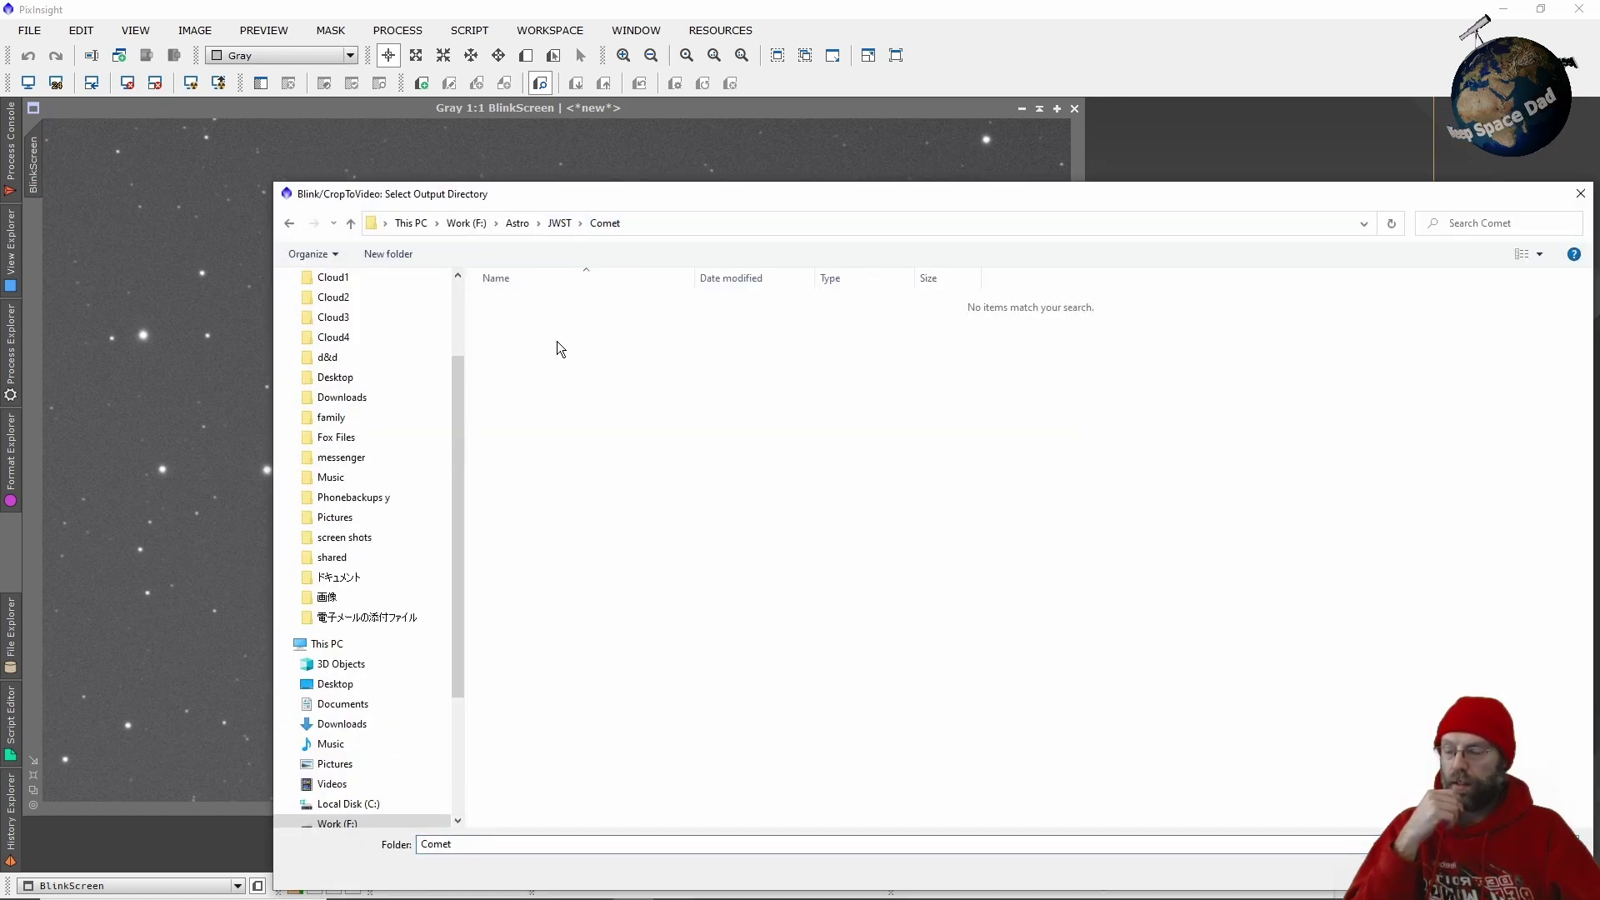
{"action": "left_click", "coordinate": [392, 253]}
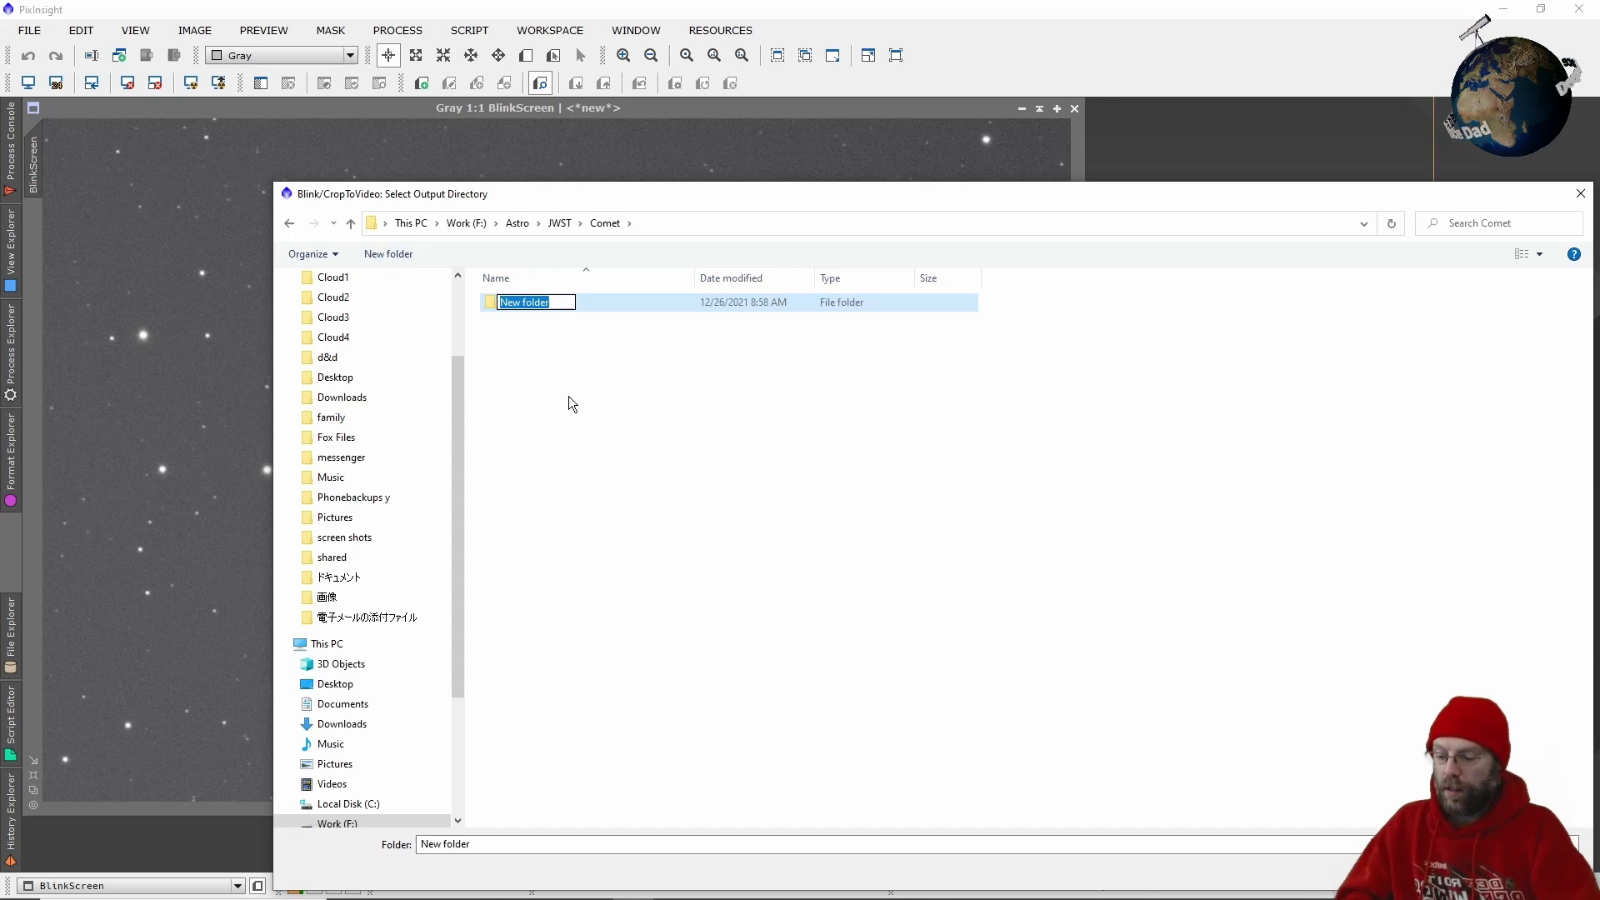
{"action": "type", "text": "Comet"}
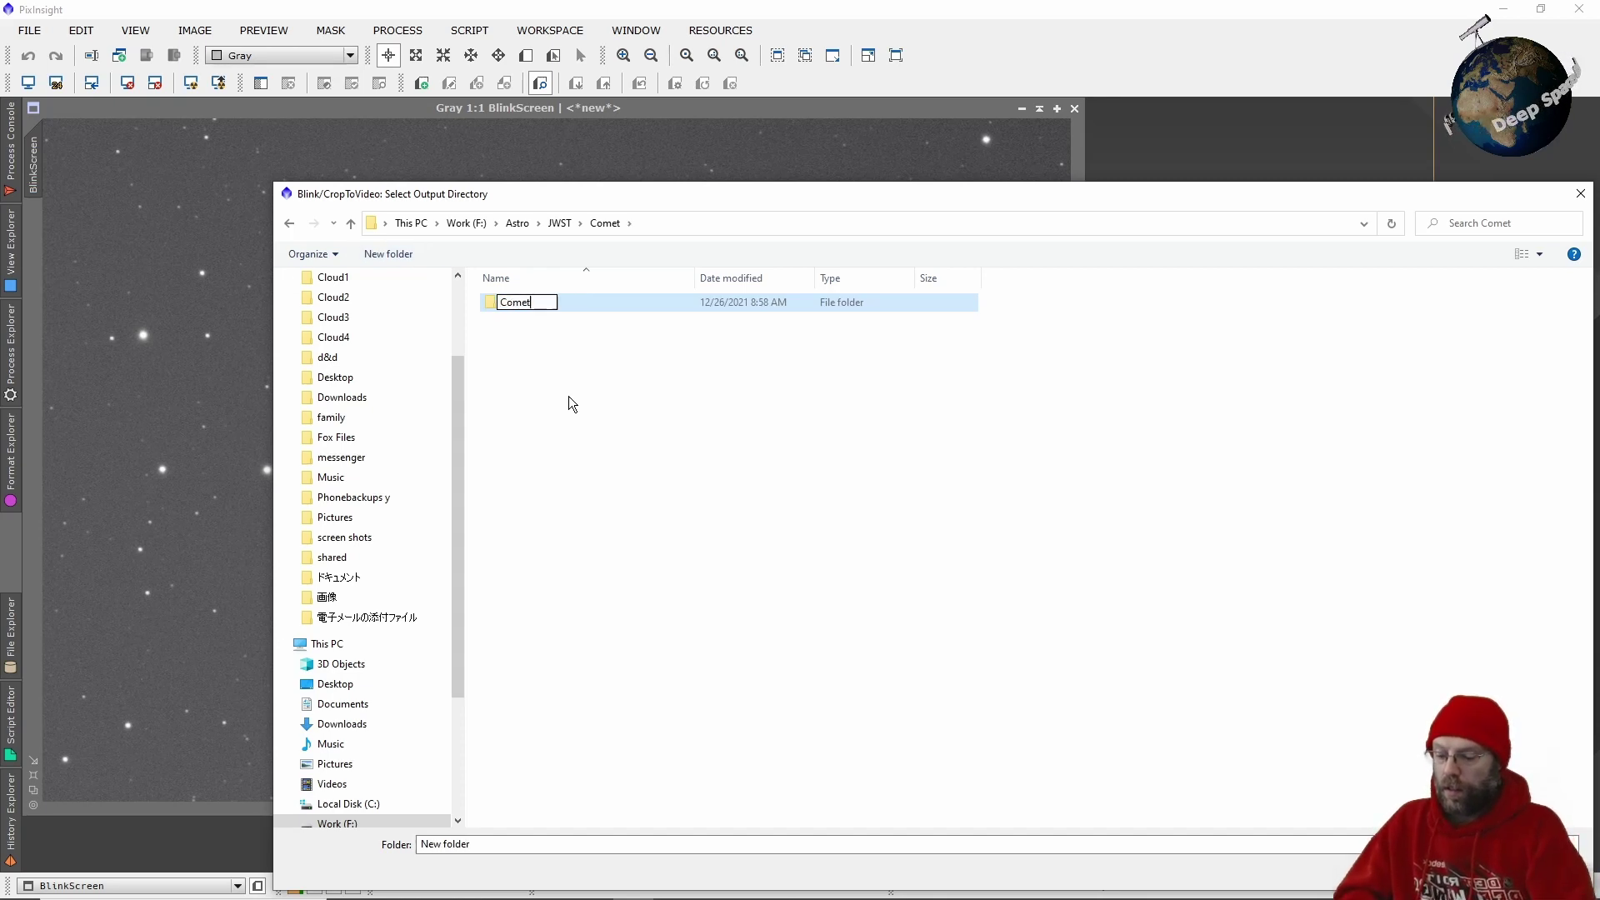
{"action": "type", "text": "_Frames"}
{"action": "key", "text": "Return"}
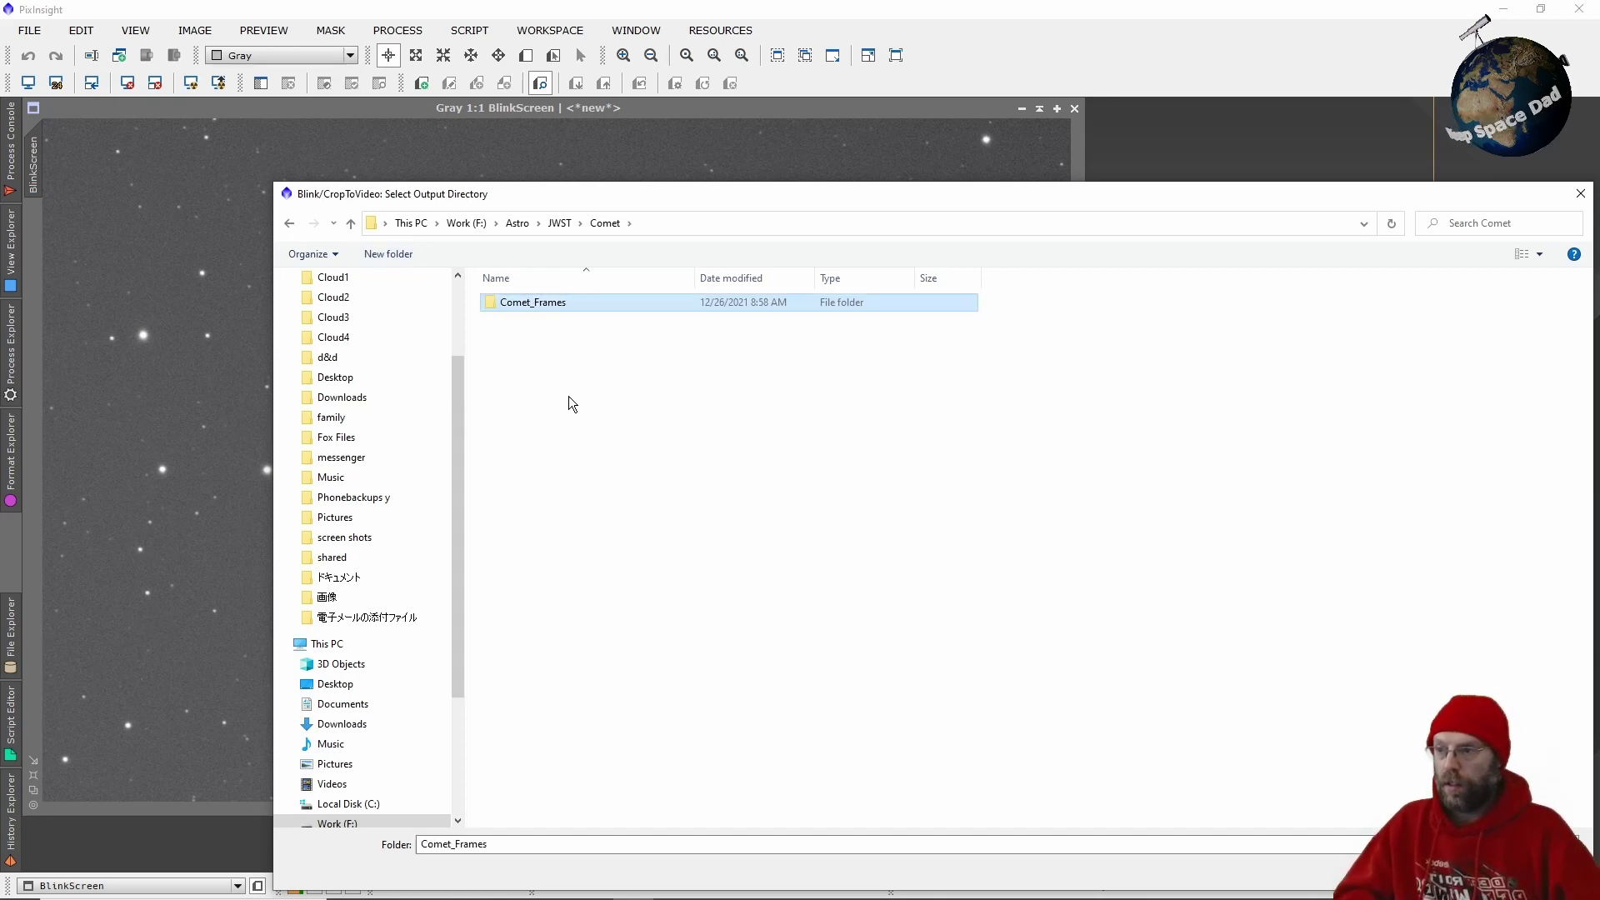
{"action": "left_click", "coordinate": [537, 305]}
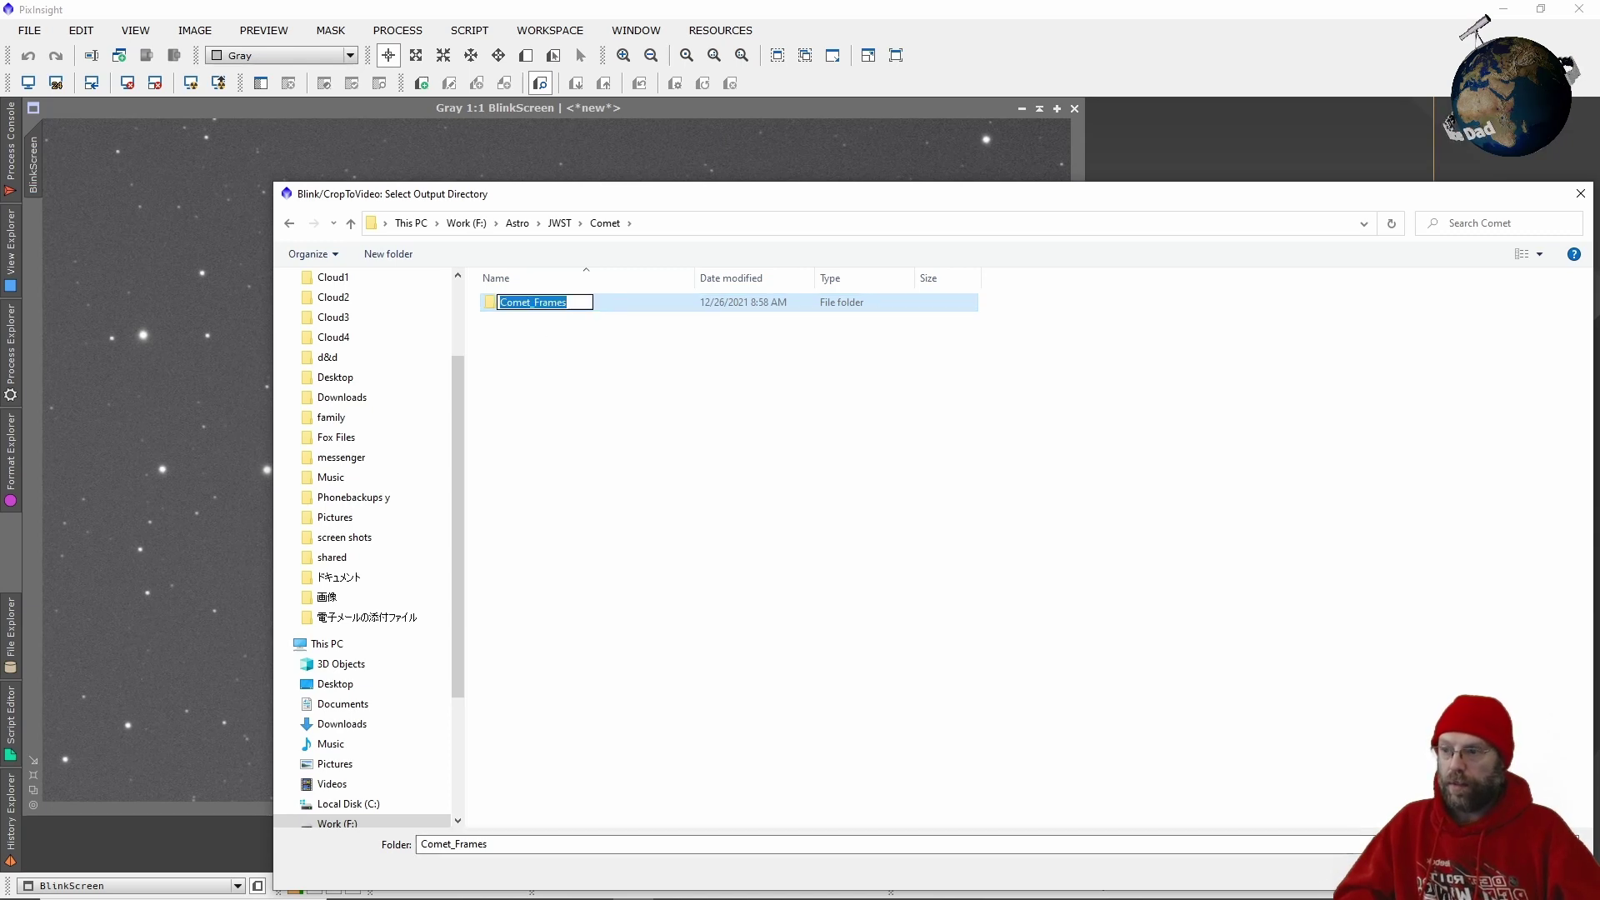
{"action": "key", "text": "Return"}
{"action": "key", "text": "Return"}
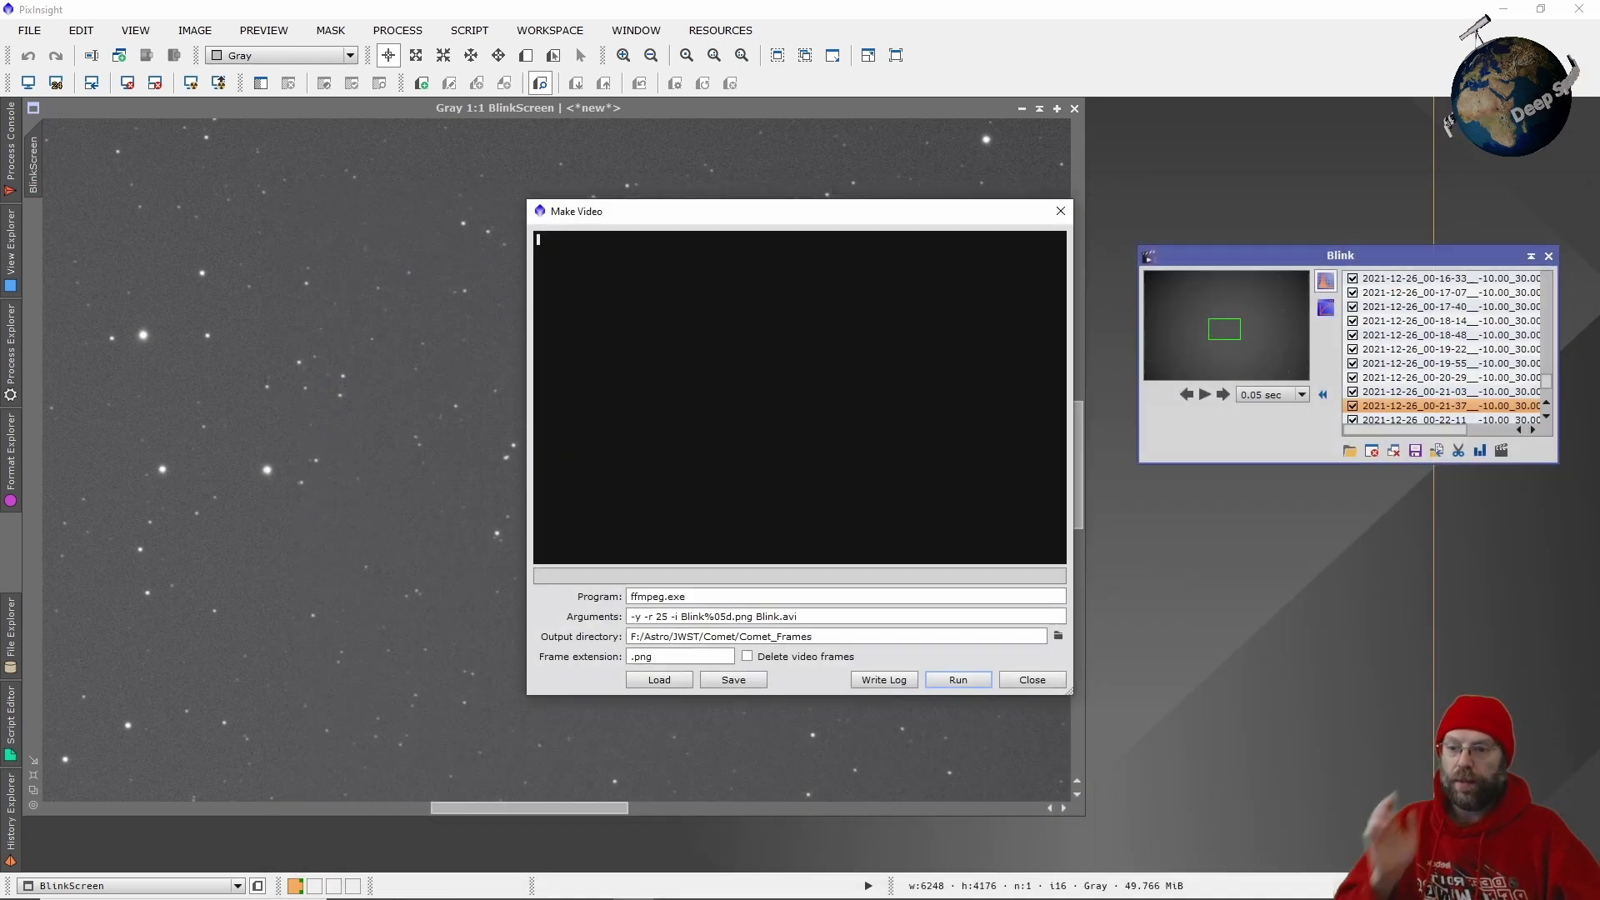
{"action": "left_click", "coordinate": [978, 681]}
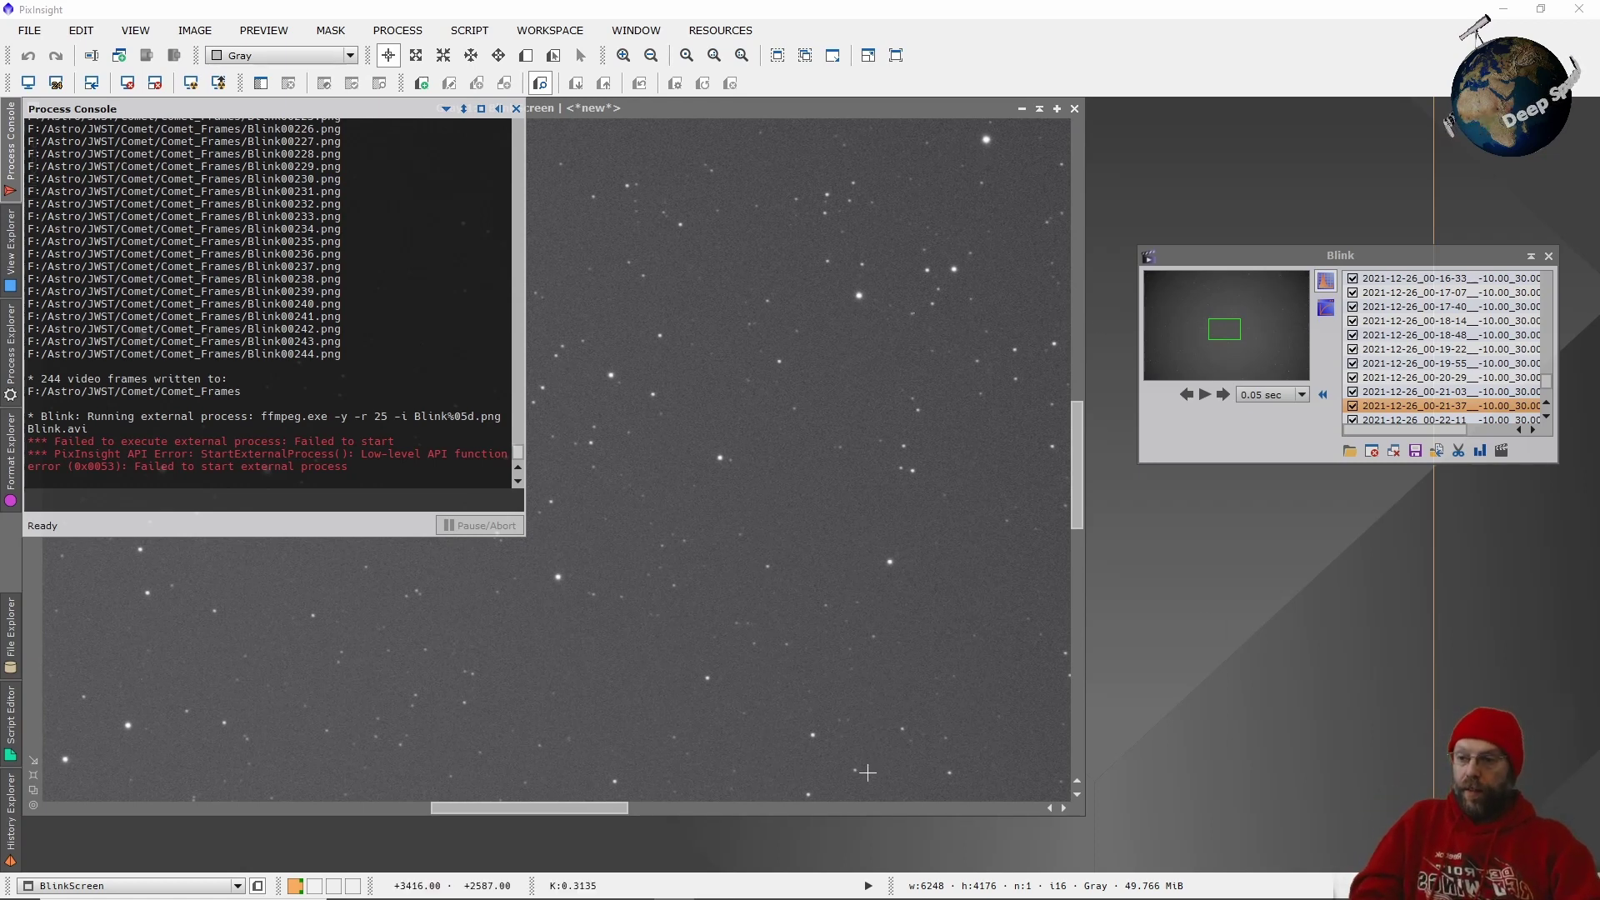
{"action": "mouse_move", "coordinate": [575, 895]}
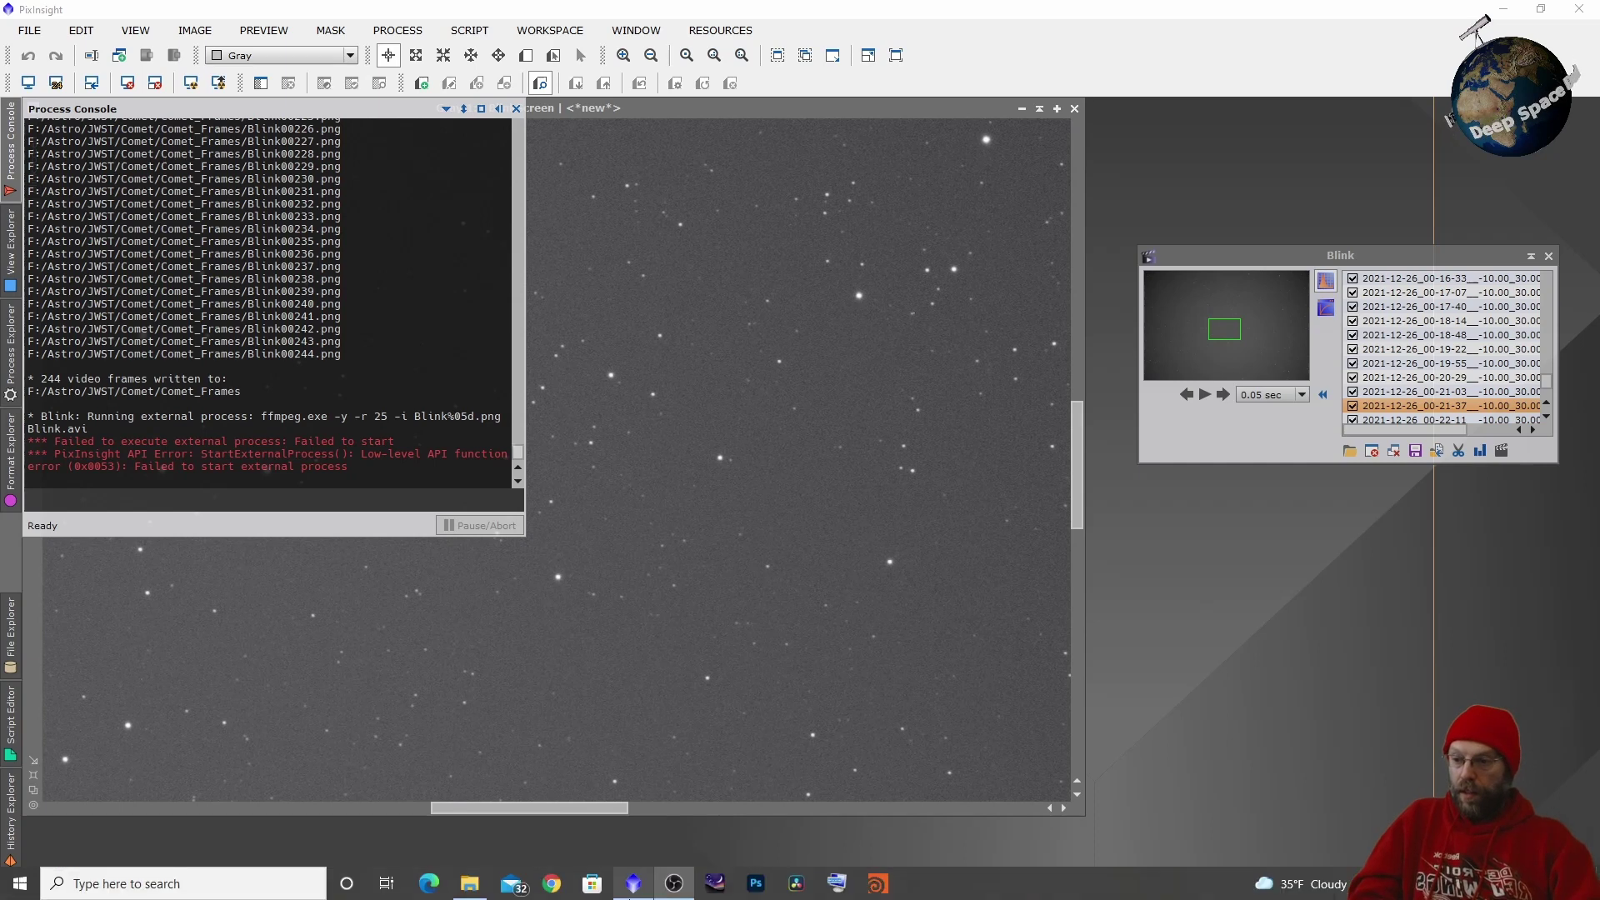
{"action": "left_click", "coordinate": [756, 884]}
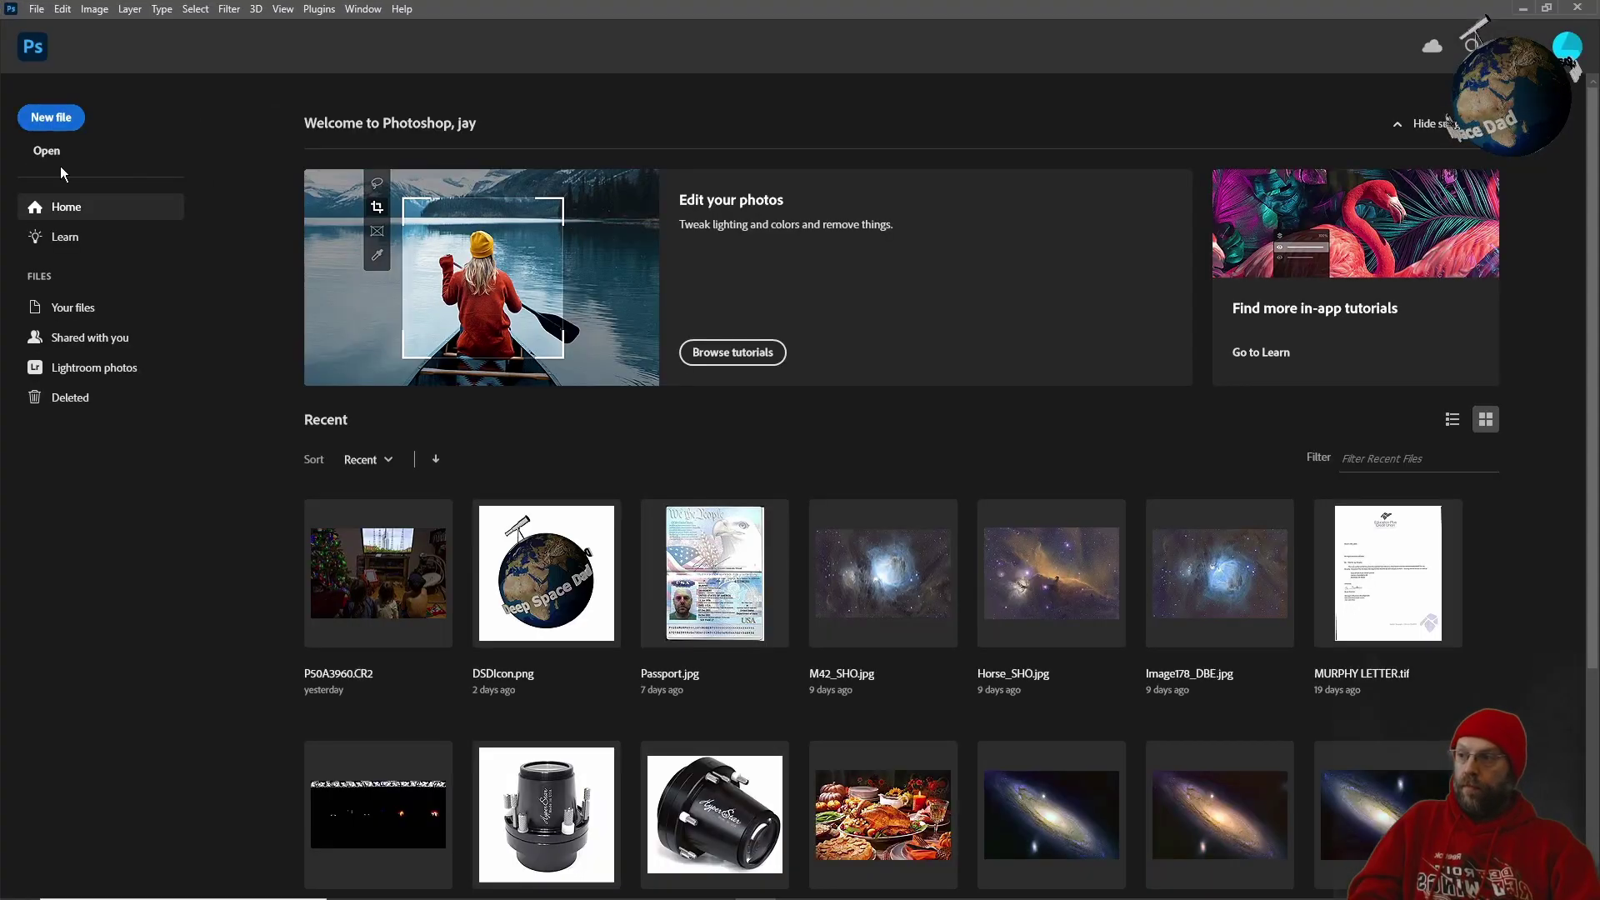
Open Blink00001 from JWST > Stable_Stars as an image sequence at 30 fps
{"action": "left_click", "coordinate": [48, 159]}
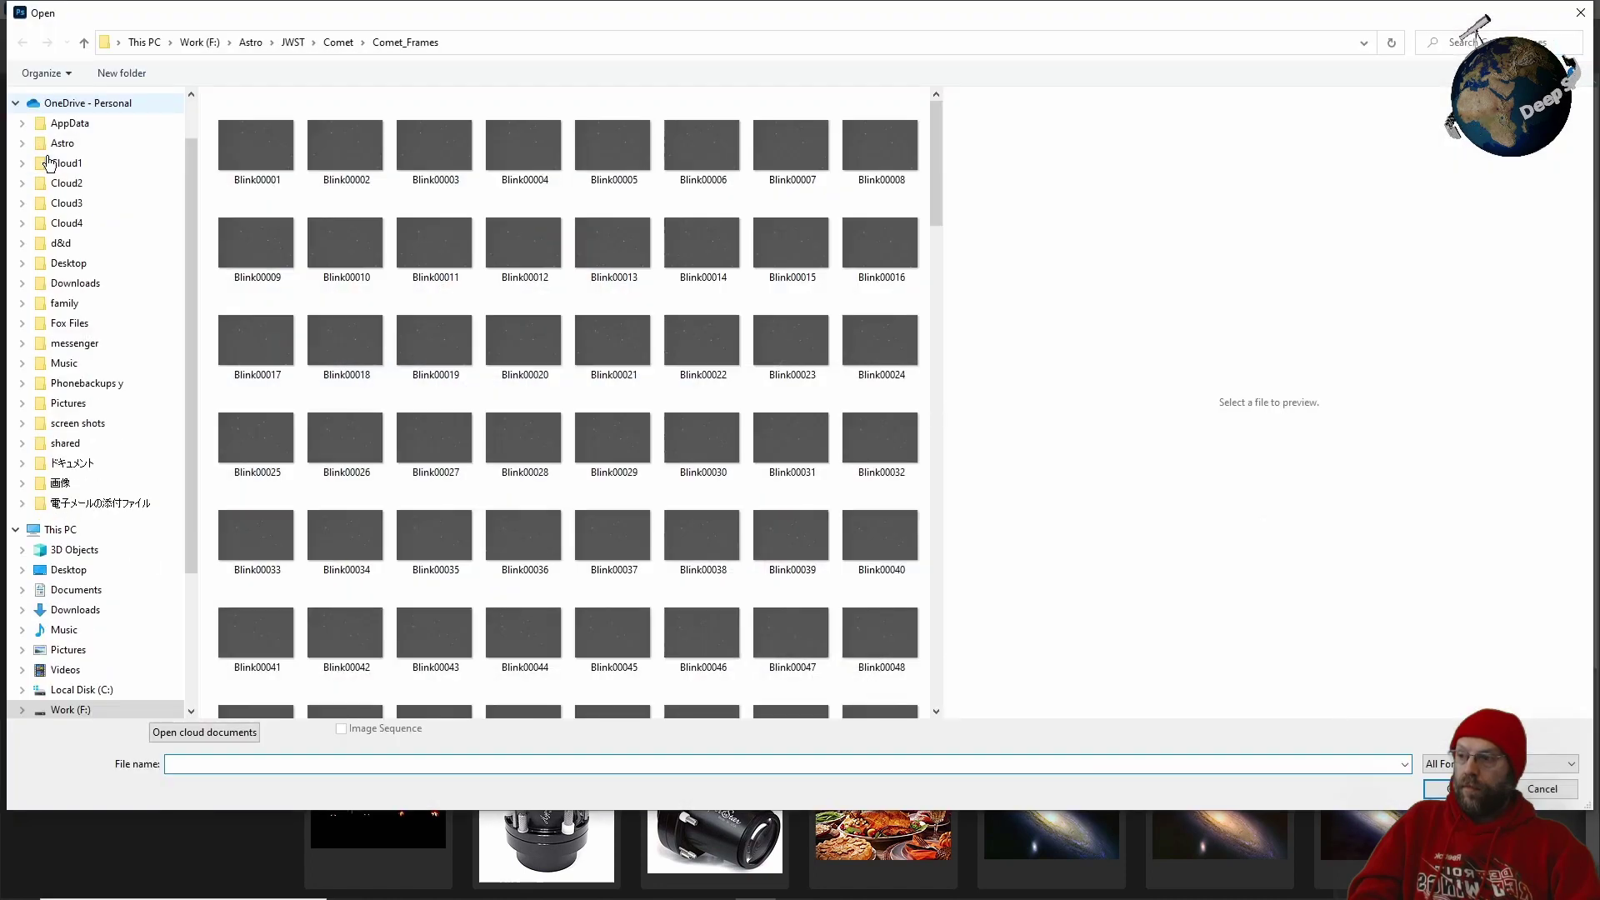
{"action": "left_click", "coordinate": [330, 41]}
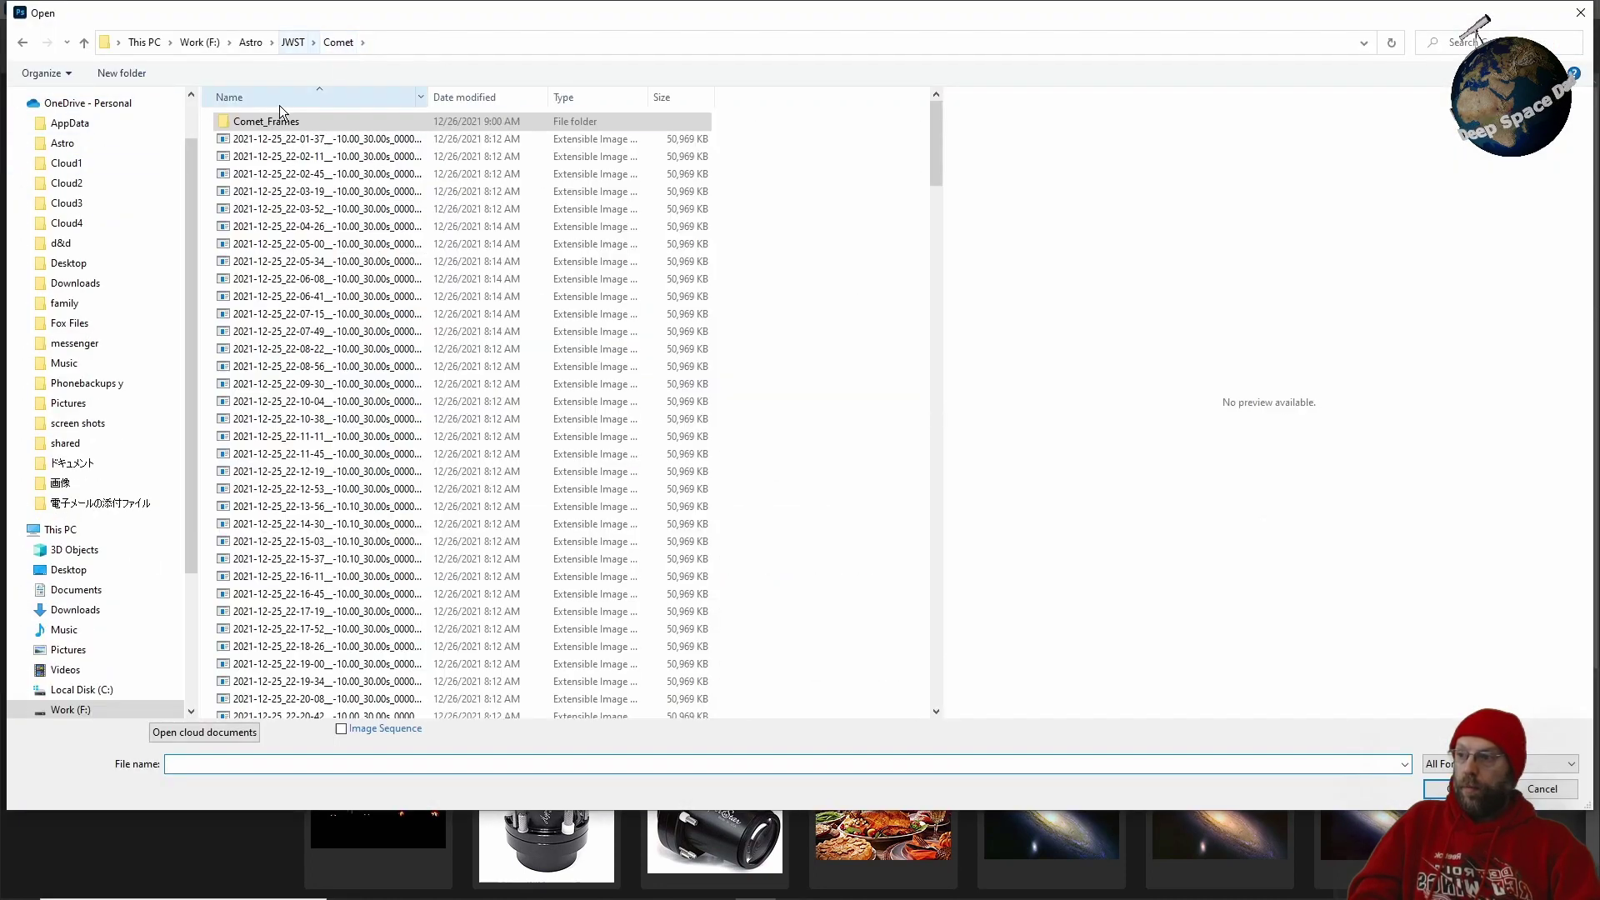
{"action": "left_click", "coordinate": [291, 43]}
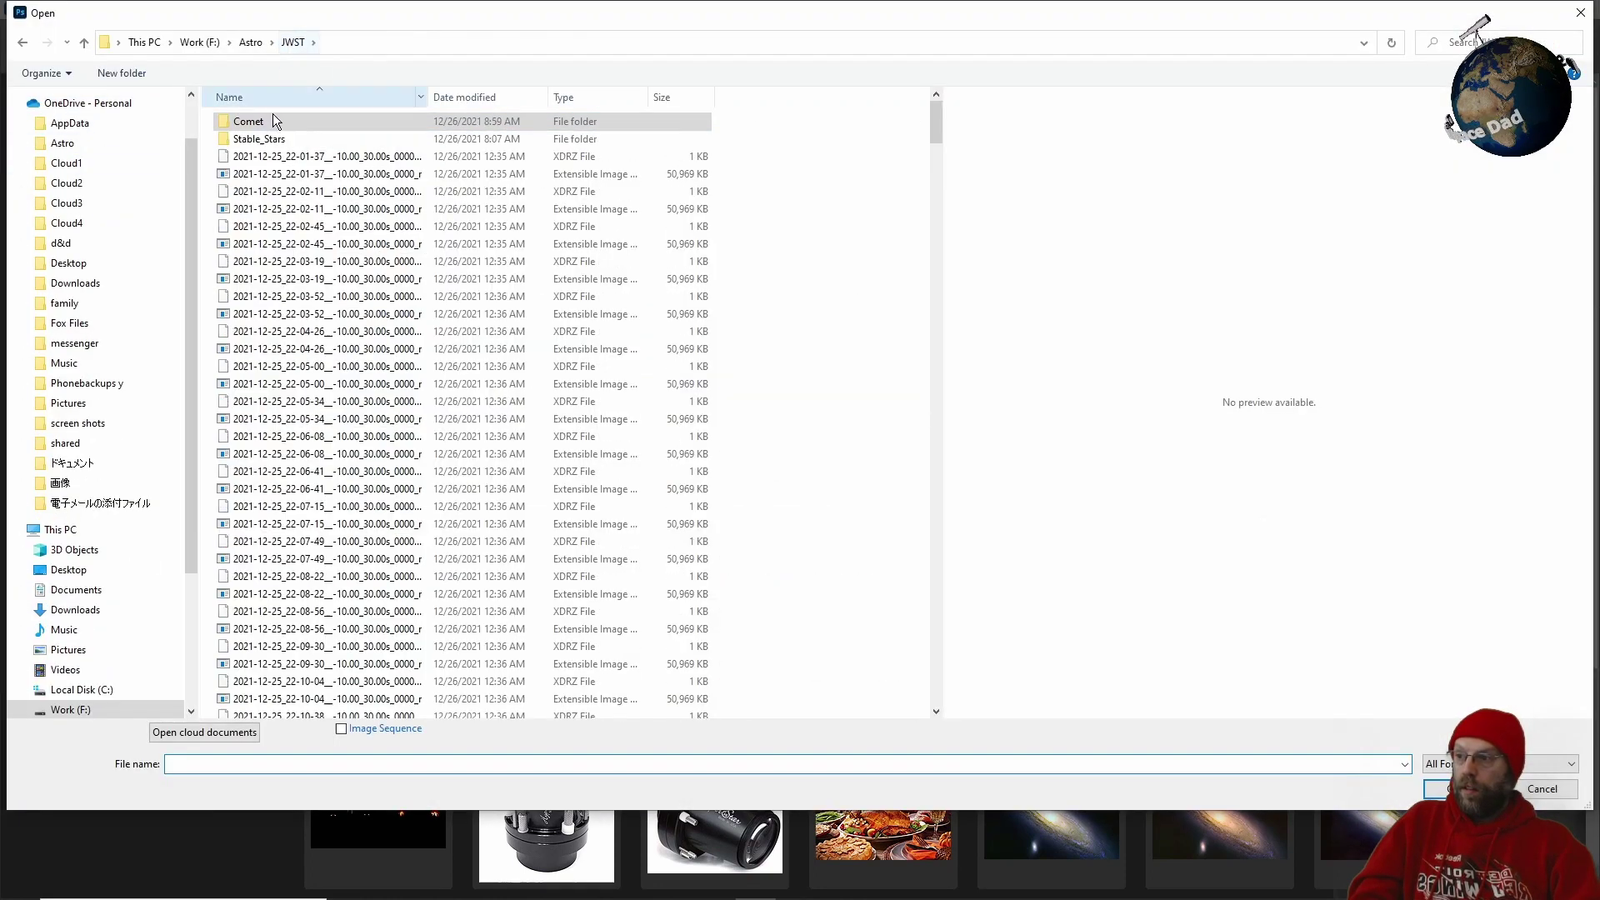
{"action": "double_click", "coordinate": [265, 138]}
{"action": "left_click", "coordinate": [262, 138]}
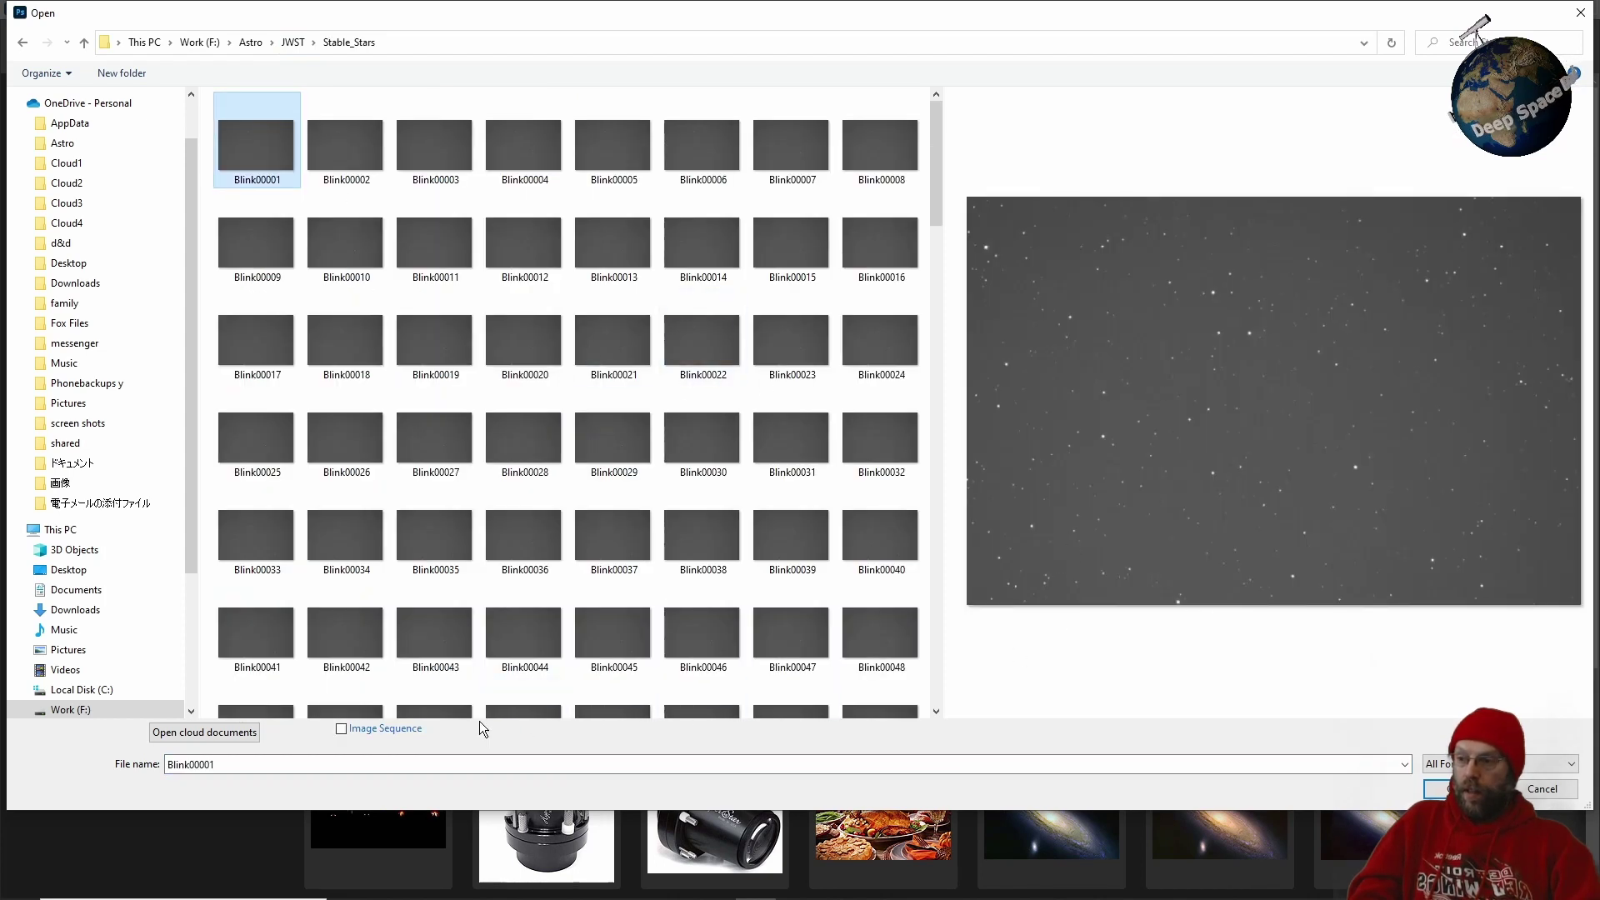
{"action": "left_click", "coordinate": [342, 729]}
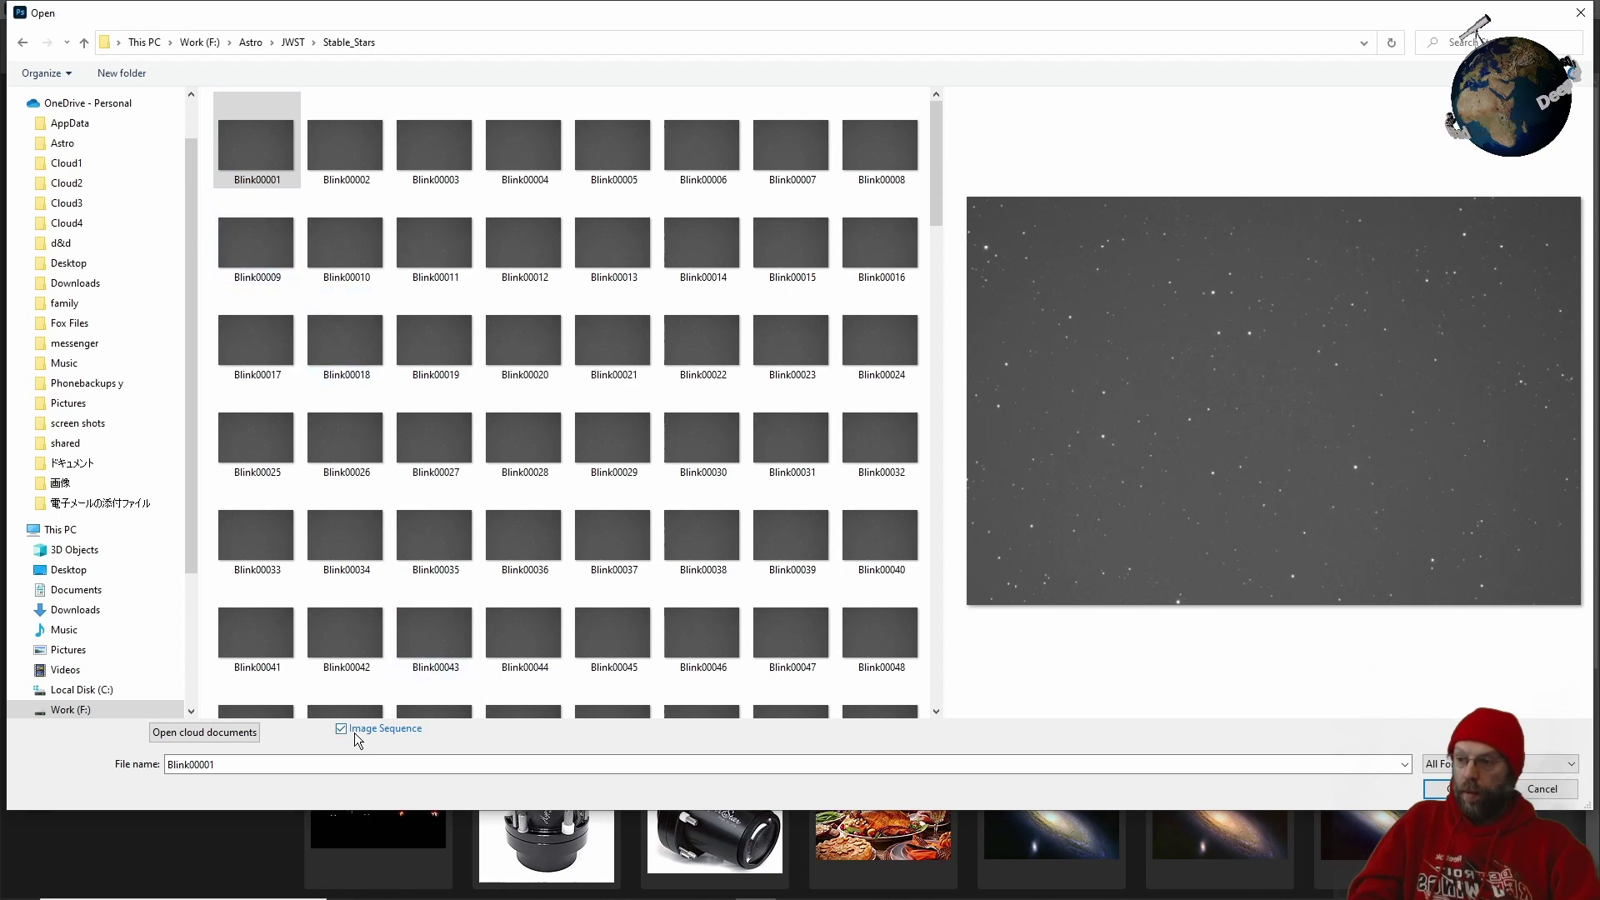
{"action": "left_click", "coordinate": [1429, 789]}
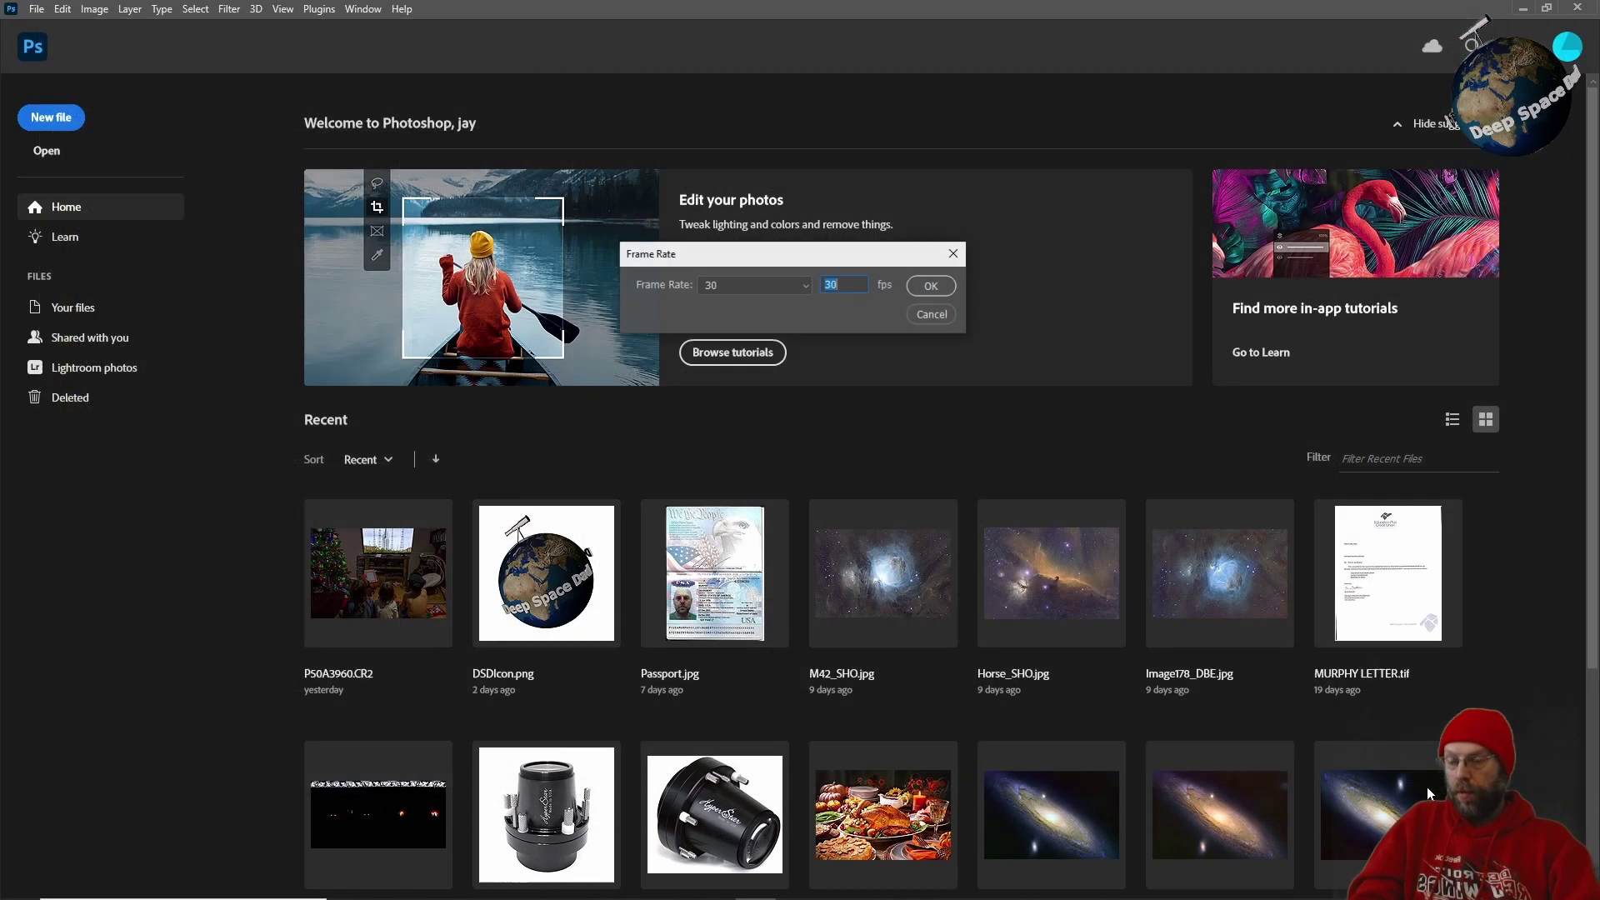
{"action": "left_click", "coordinate": [933, 286]}
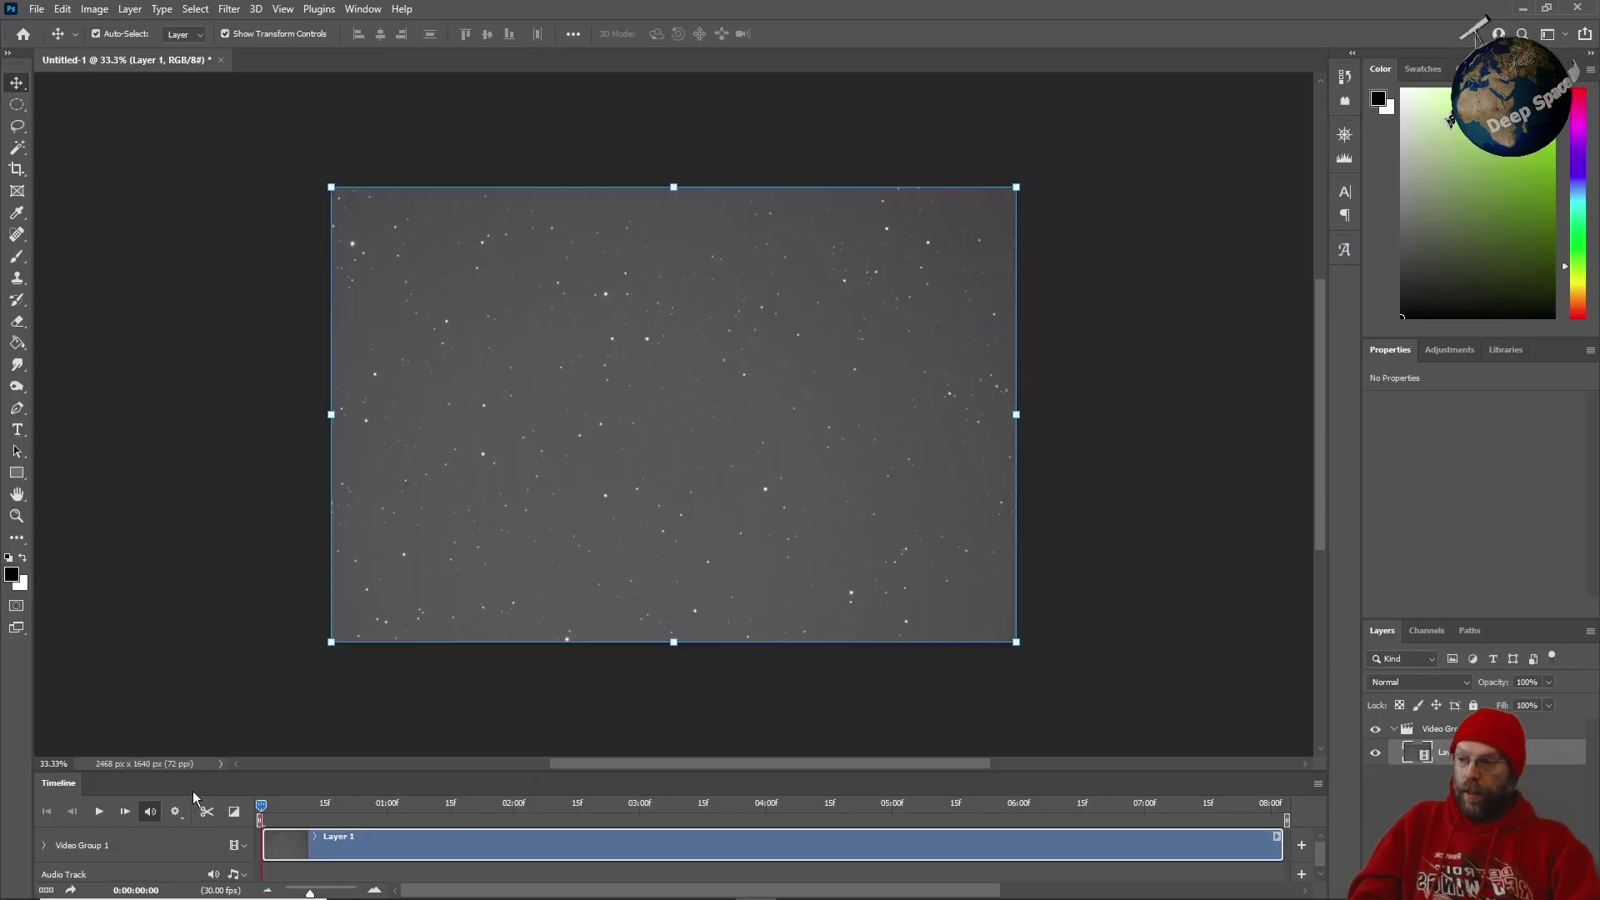
Play and stop the Stable_Stars timeline preview, then choose Render Video from the Timeline menu
{"action": "left_click", "coordinate": [106, 811]}
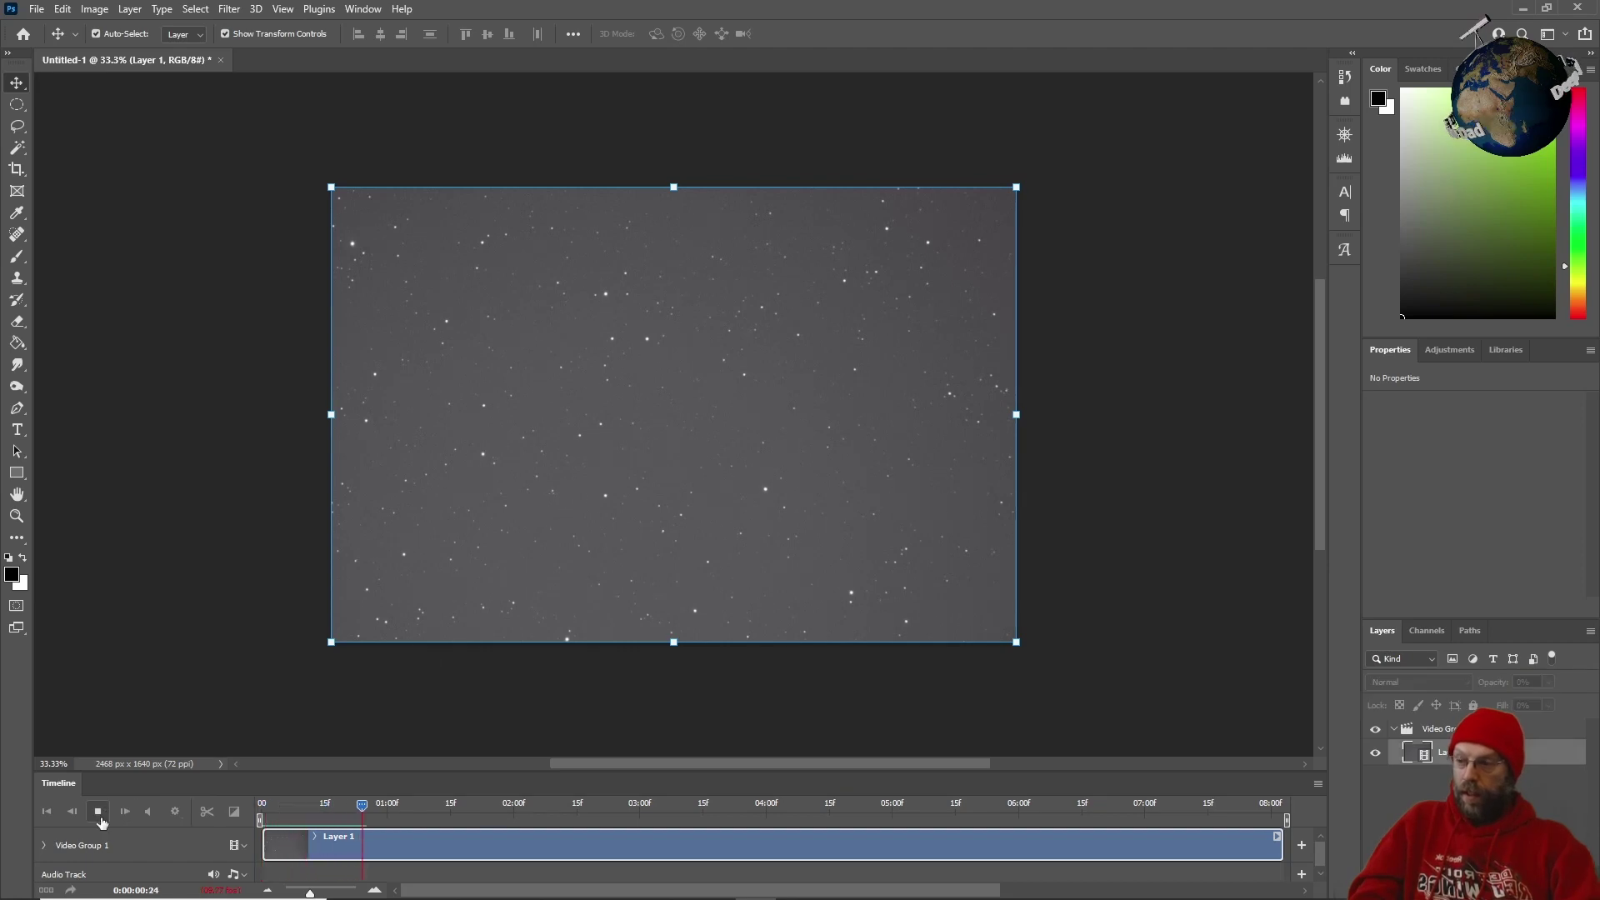
{"action": "left_click", "coordinate": [384, 820]}
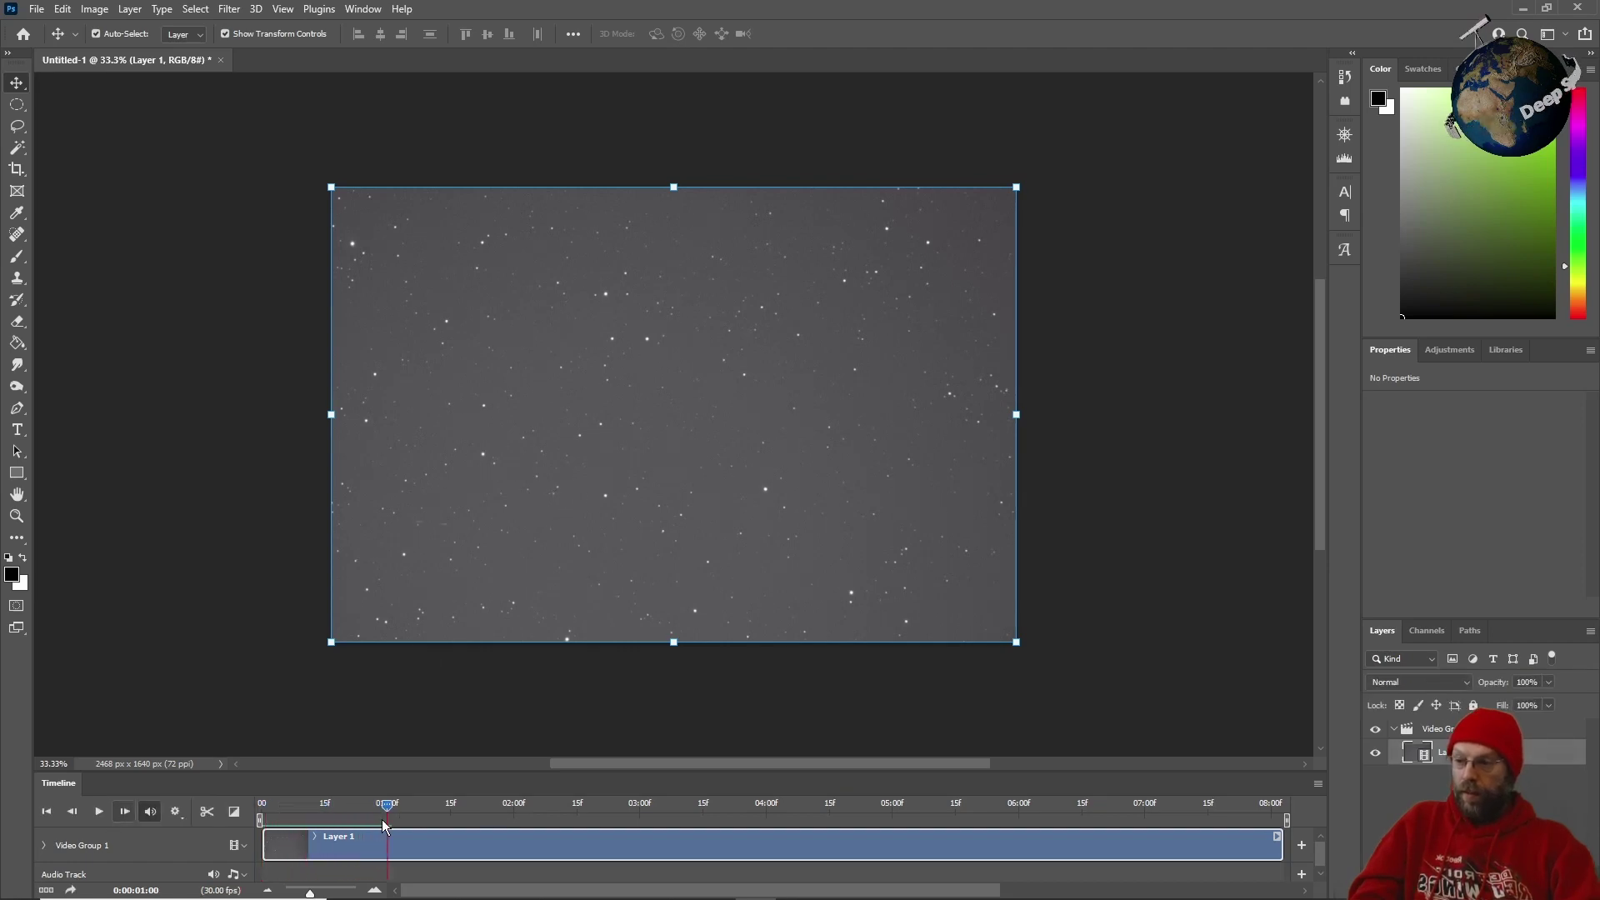
{"action": "left_click", "coordinate": [1317, 785]}
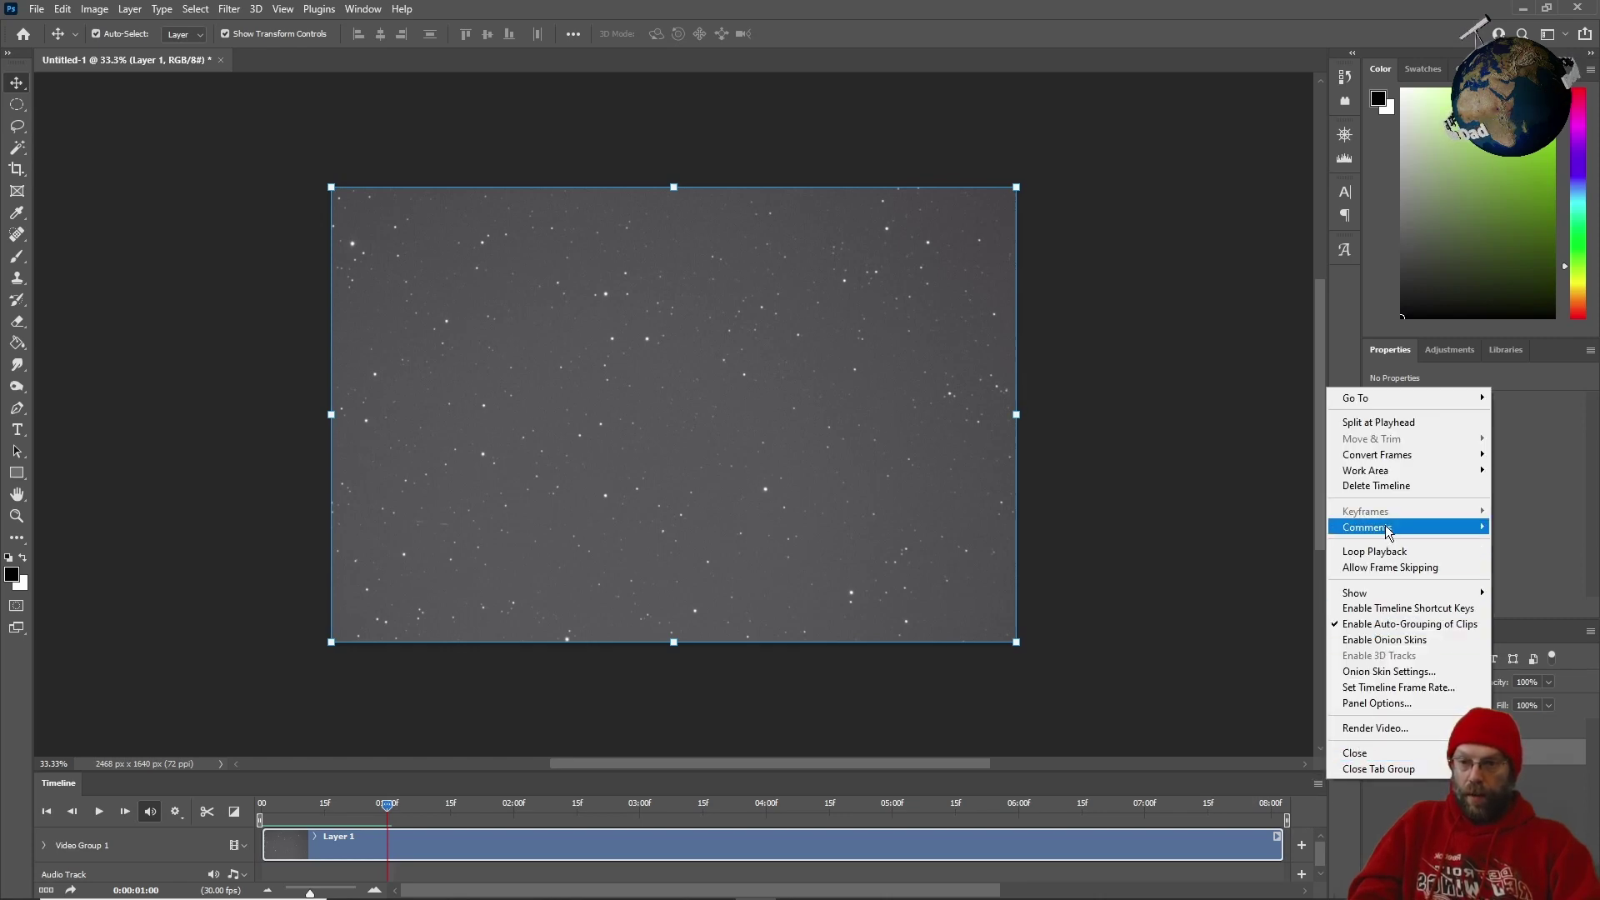
{"action": "left_click", "coordinate": [1408, 727]}
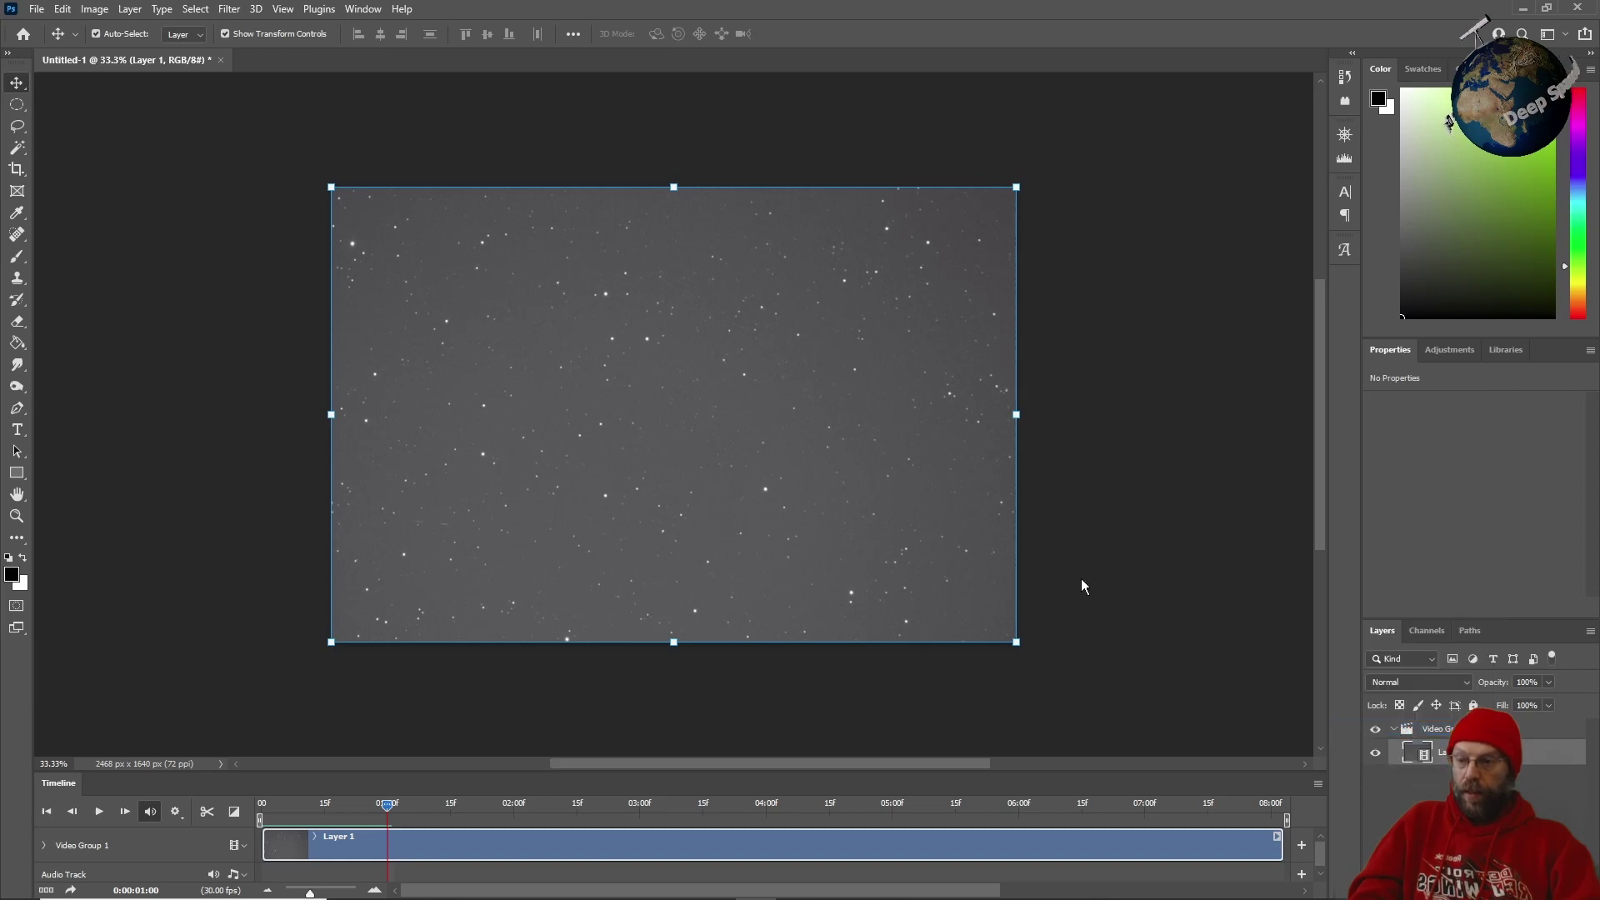